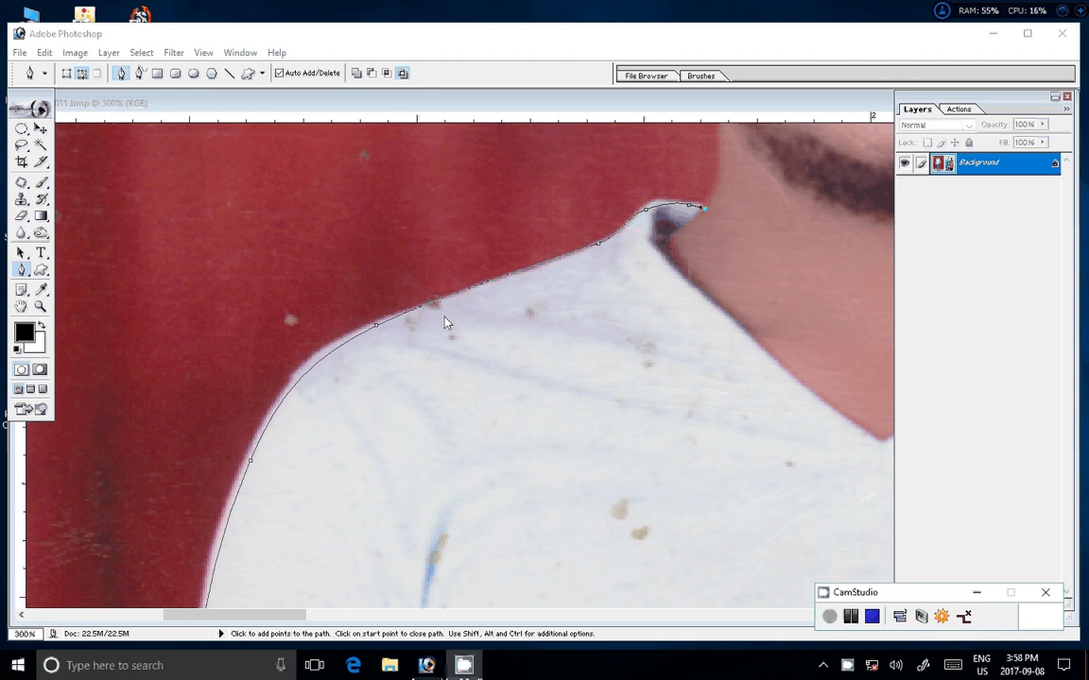
Trace pen anchors up the man's jaw and ear, over his hair and down its right side
left_click_drag(446, 323, 186, 516)
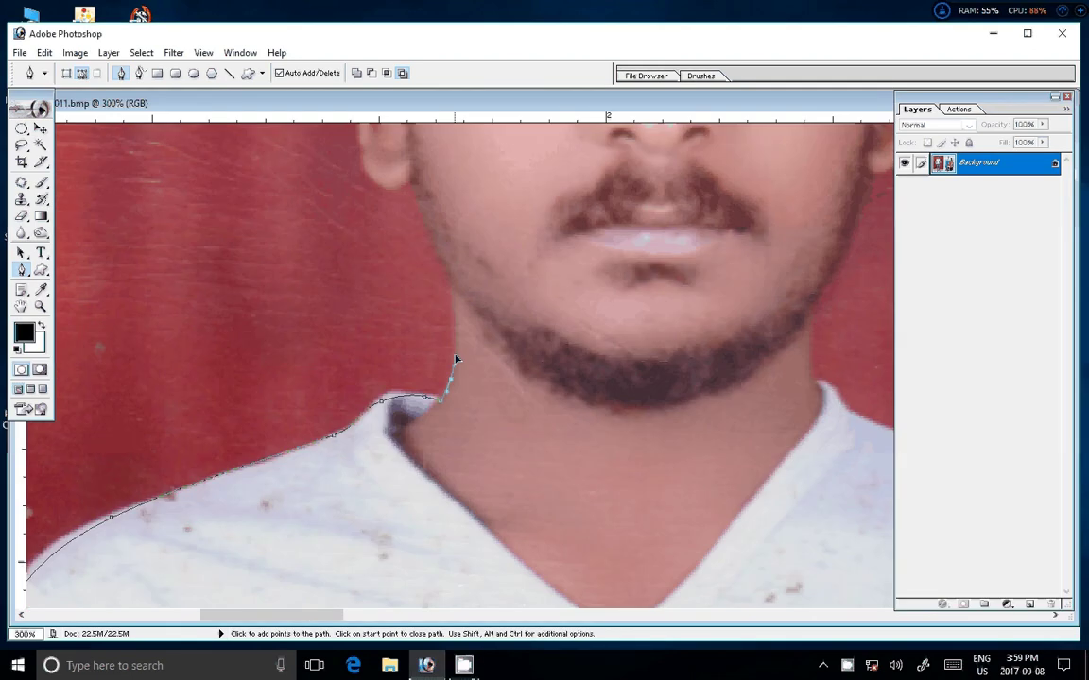
scroll(456, 360, "up", 3)
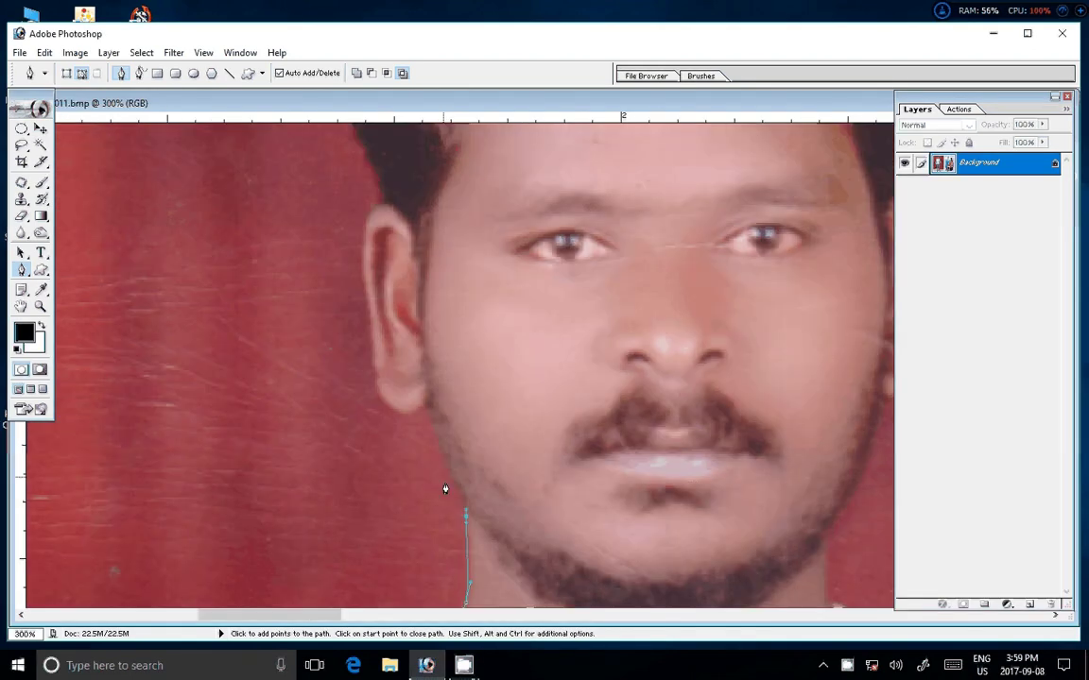
left_click(444, 461)
left_click(430, 405)
left_click_drag(391, 405, 383, 391)
mouse_move(367, 248)
left_mouse_down()
mouse_move(375, 219)
mouse_move(299, 462)
mouse_move(304, 367)
left_mouse_up()
left_click_drag(451, 206, 527, 176)
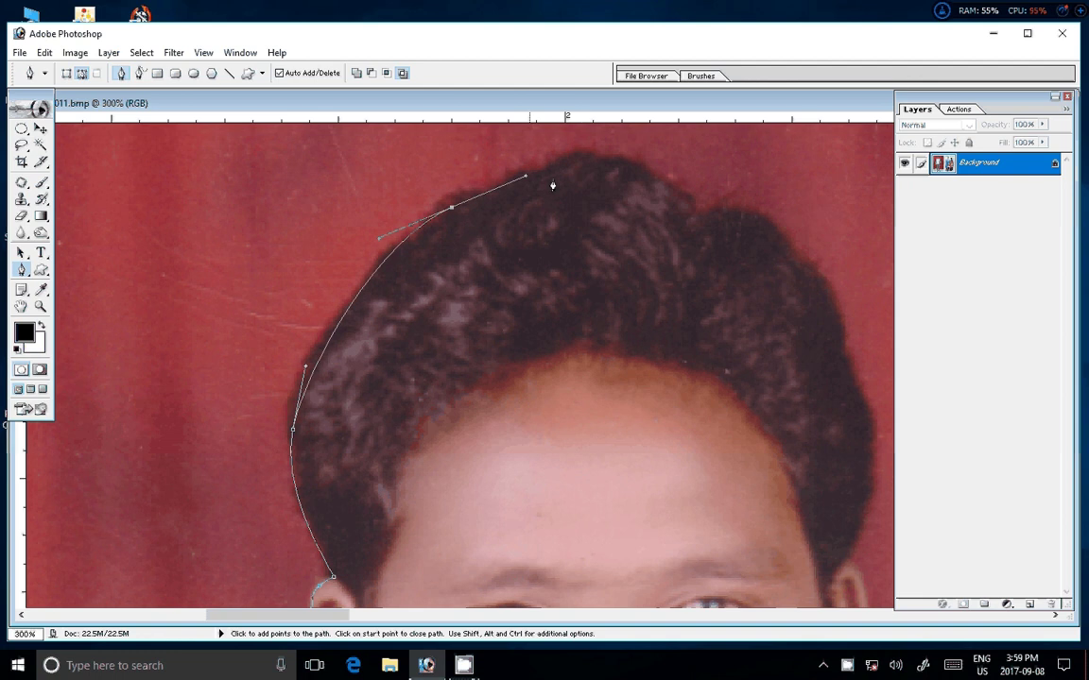
left_click_drag(727, 205, 810, 253)
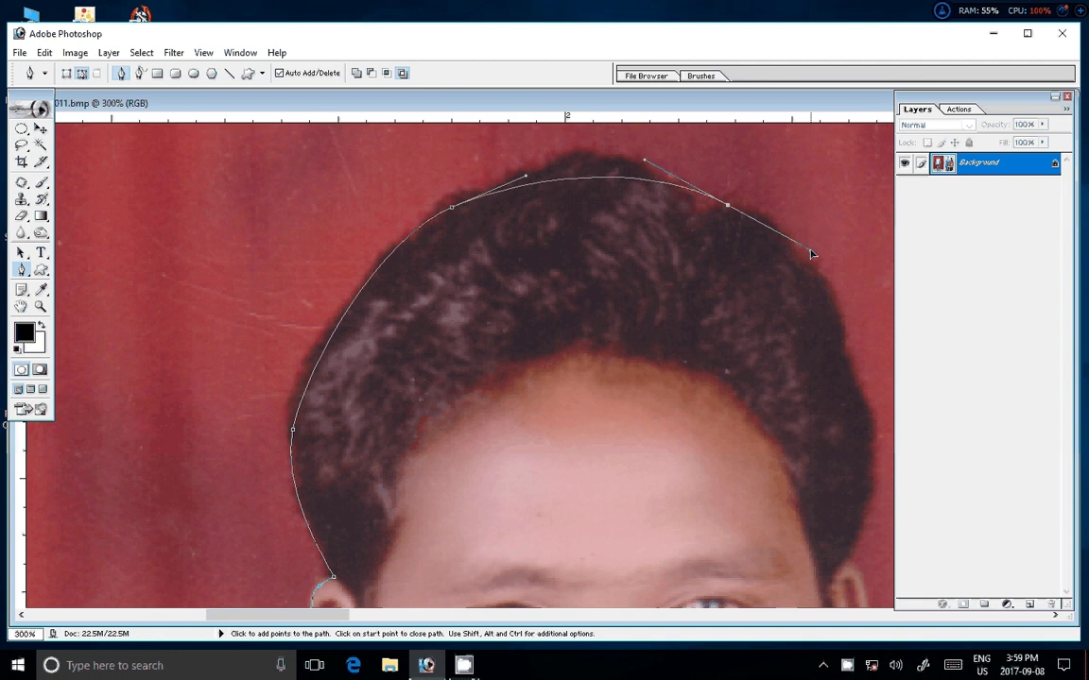
mouse_move(867, 417)
left_mouse_down()
mouse_move(879, 483)
mouse_move(593, 309)
mouse_move(611, 367)
left_mouse_up()
Continue the pen path down the far jawline and neck and along the shoulder
mouse_move(612, 446)
left_mouse_down()
mouse_move(622, 261)
mouse_move(576, 292)
left_mouse_up()
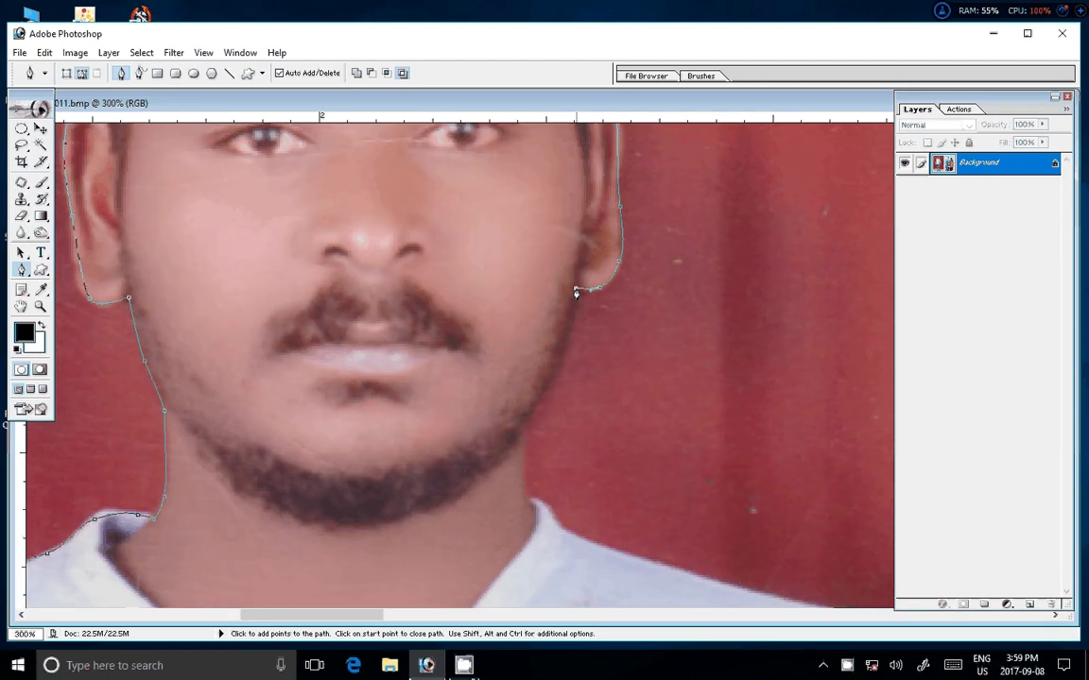
left_click_drag(552, 369, 546, 387)
left_click(530, 410)
mouse_move(521, 490)
left_mouse_down()
mouse_move(521, 525)
mouse_move(394, 259)
left_mouse_up()
left_click(409, 273)
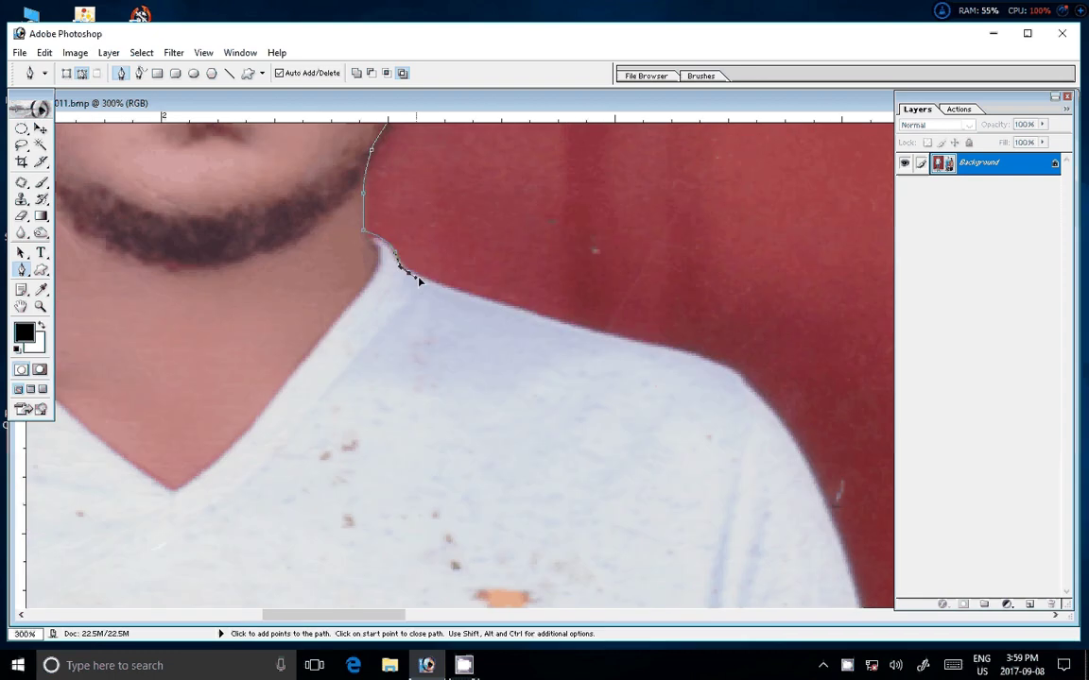
left_click_drag(526, 317, 571, 330)
left_click_drag(762, 397, 468, 205)
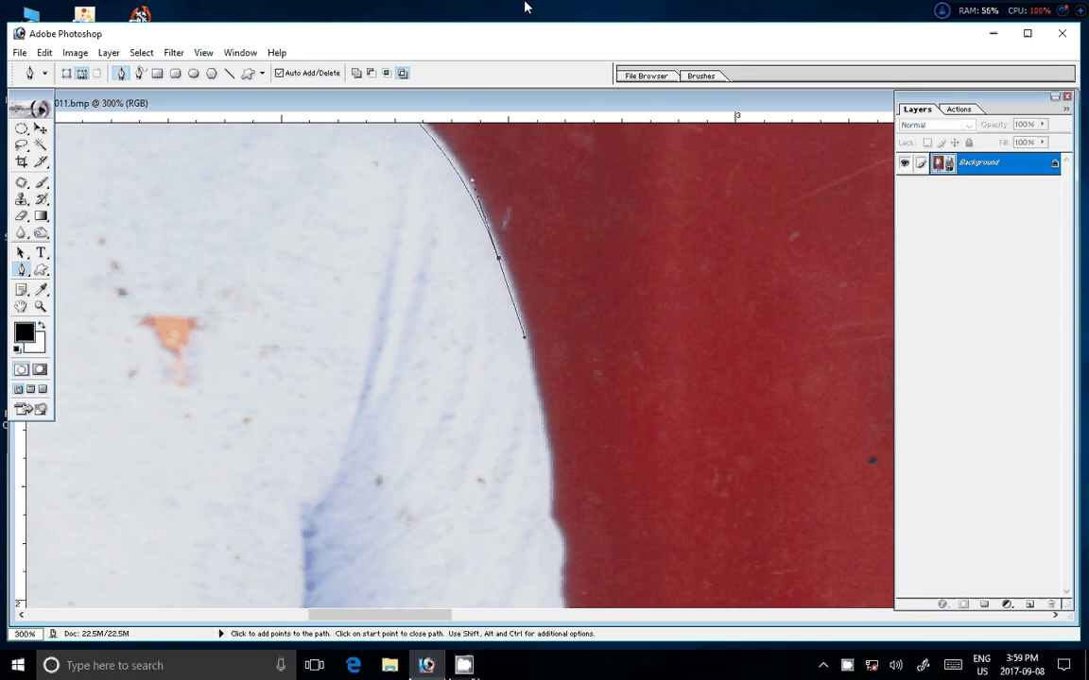
Add pen anchors down the shoulder and white shirt's edge past the wrist
left_click(551, 495)
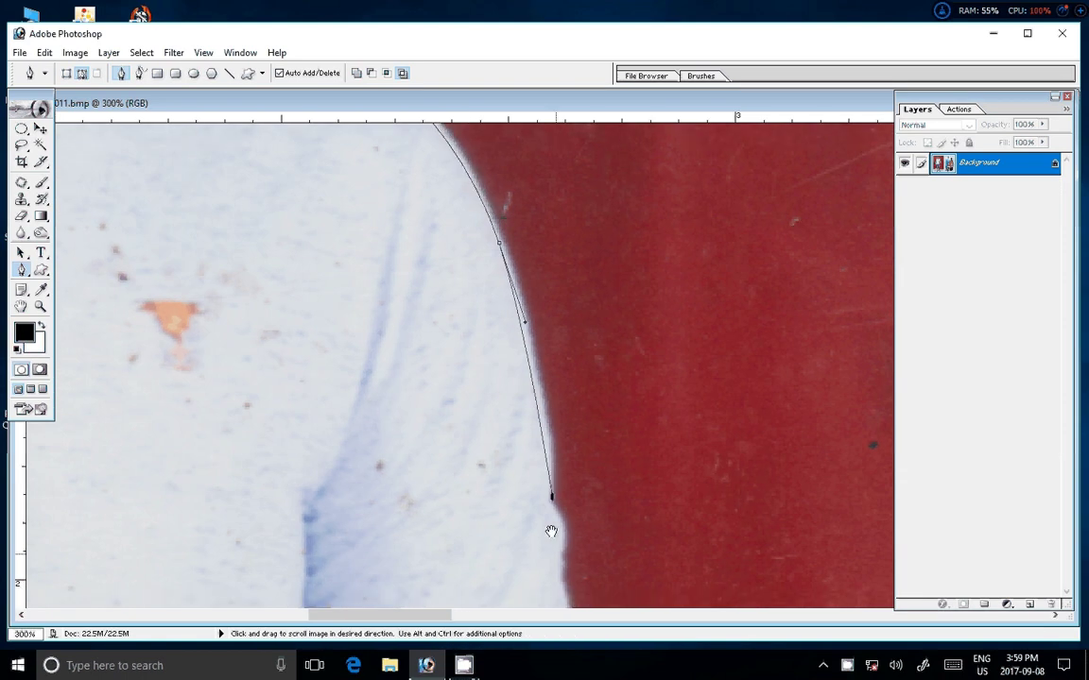
mouse_move(551, 531)
left_mouse_down()
mouse_move(499, 441)
mouse_move(510, 178)
left_mouse_up()
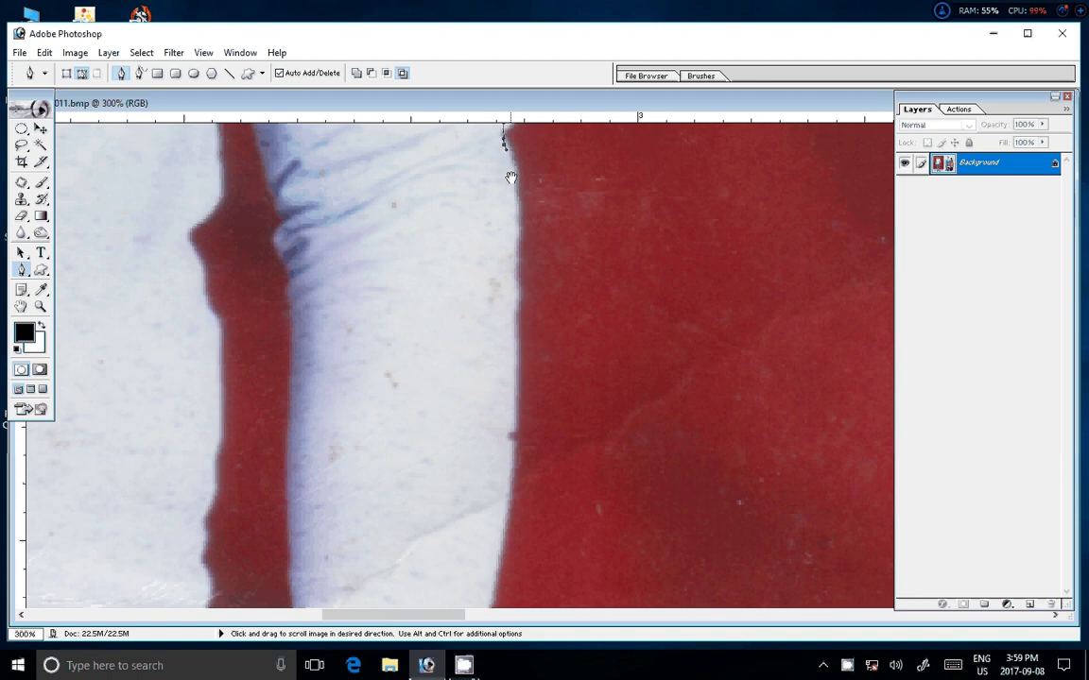
left_click(512, 299)
left_click(512, 408)
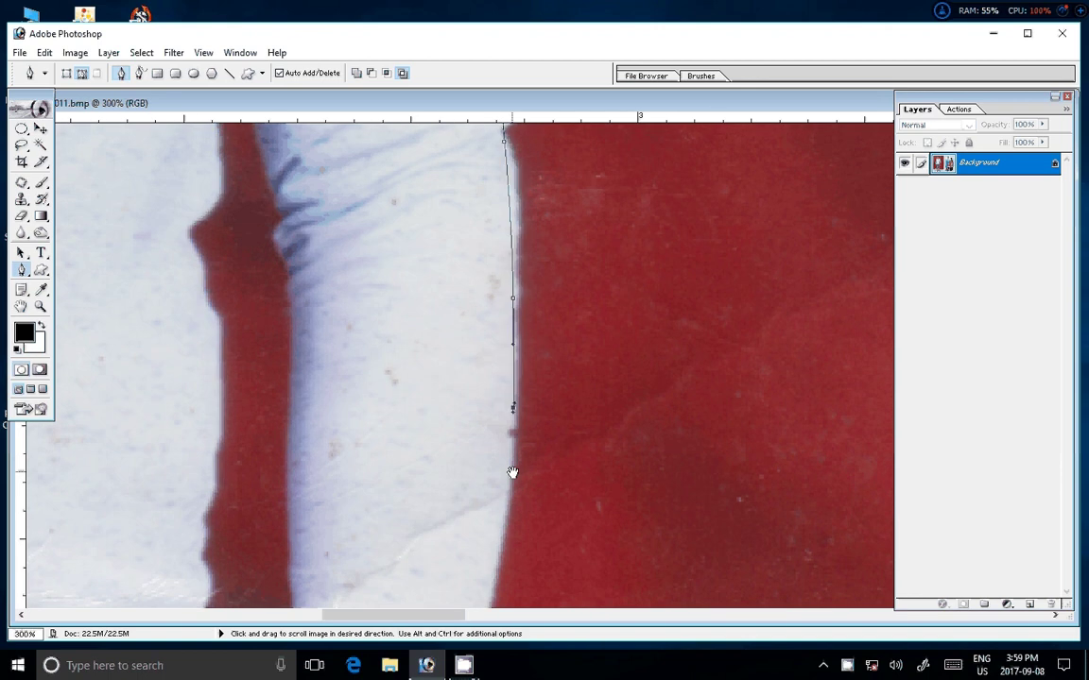
left_click_drag(512, 473, 517, 206)
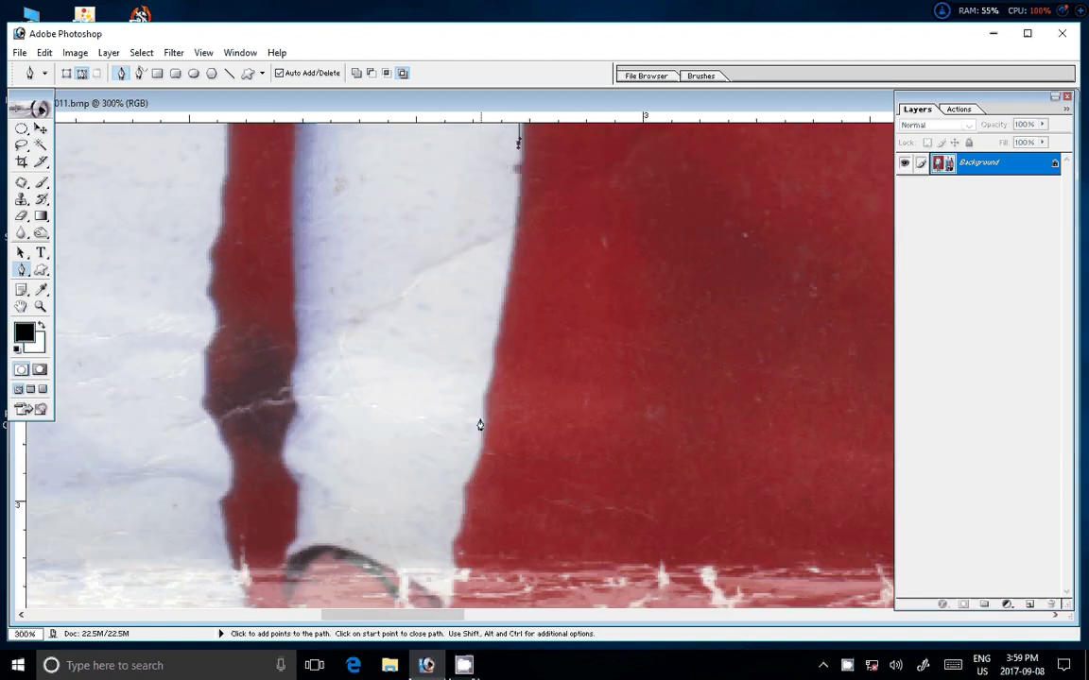
left_click(460, 498)
left_click(452, 534)
left_click_drag(452, 537, 498, 235)
left_click(491, 279)
left_click(475, 312)
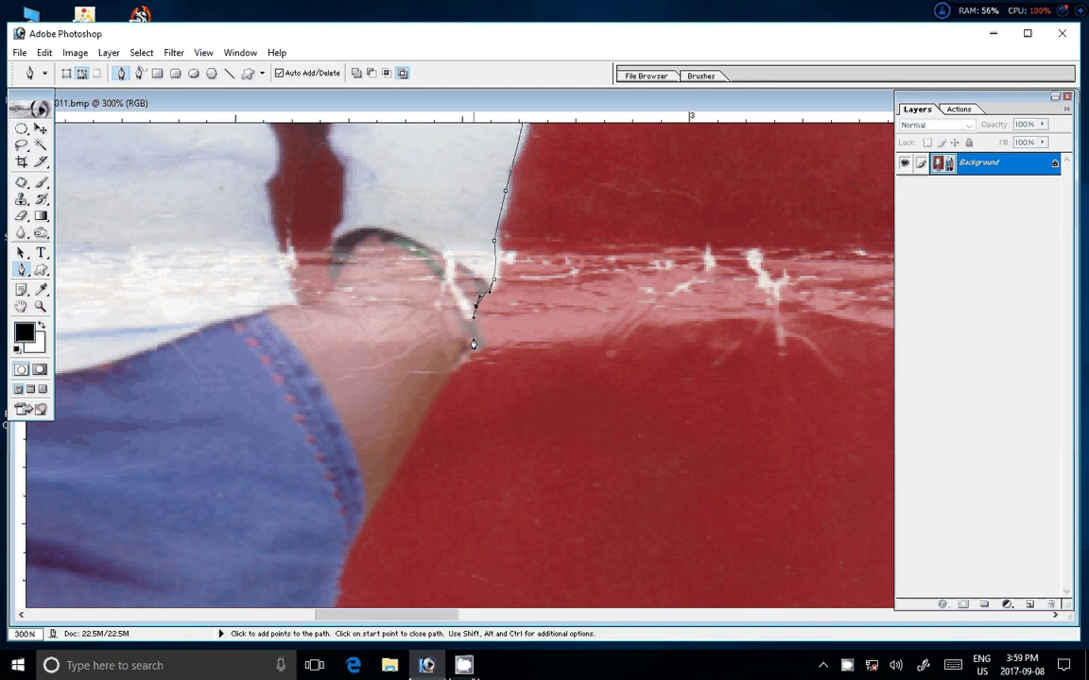
left_click(472, 344)
left_click(465, 359)
left_click(446, 381)
Extend the outline down the jeans' edge to the knee
left_click(359, 527)
left_click(345, 570)
left_click_drag(343, 588, 387, 230)
left_click(359, 302)
left_click(356, 331)
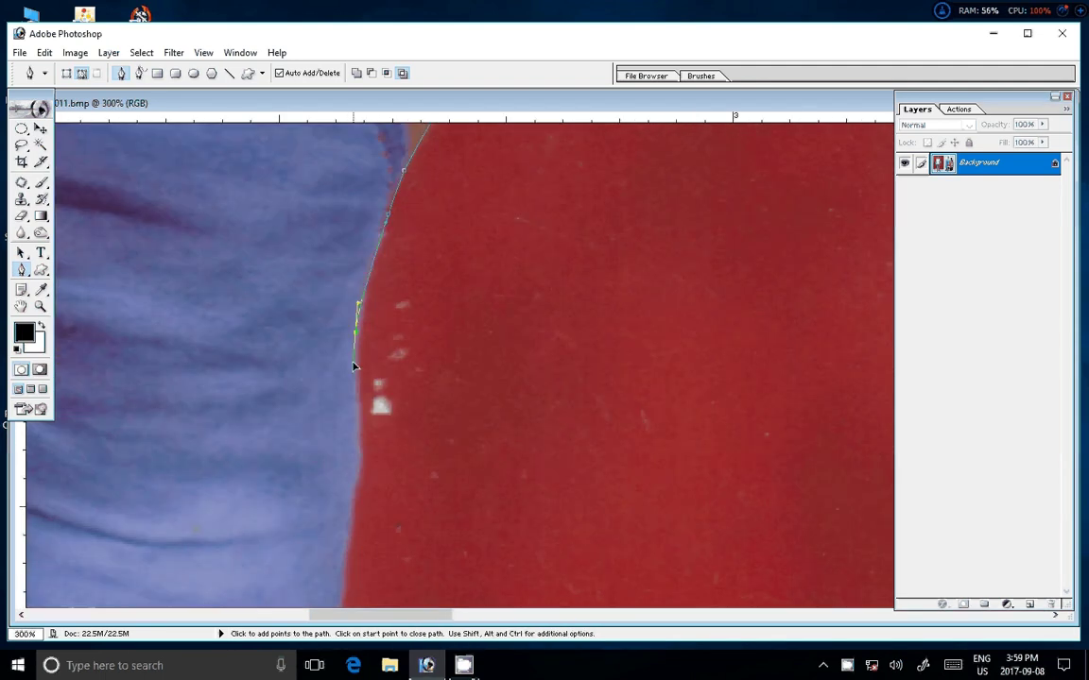
mouse_move(354, 367)
left_mouse_down()
mouse_move(412, 192)
mouse_move(459, 402)
left_mouse_up()
left_click(381, 267)
left_click(412, 340)
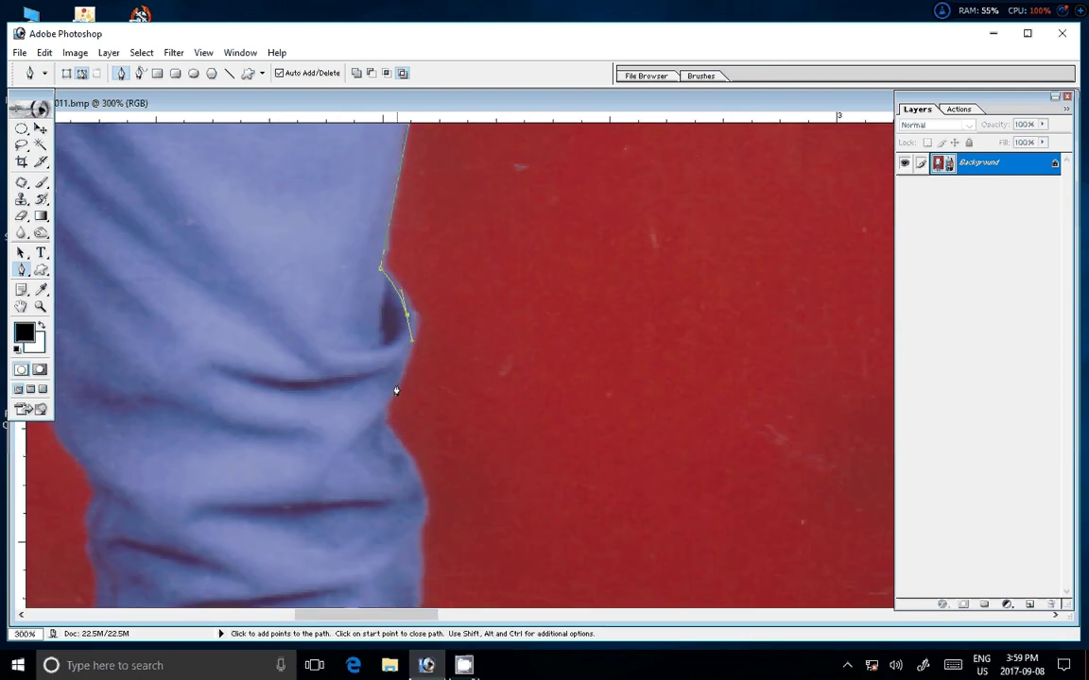
left_click(386, 408)
Continue the outline down the lower leg to the jeans hem
scroll(416, 257, "down", 3)
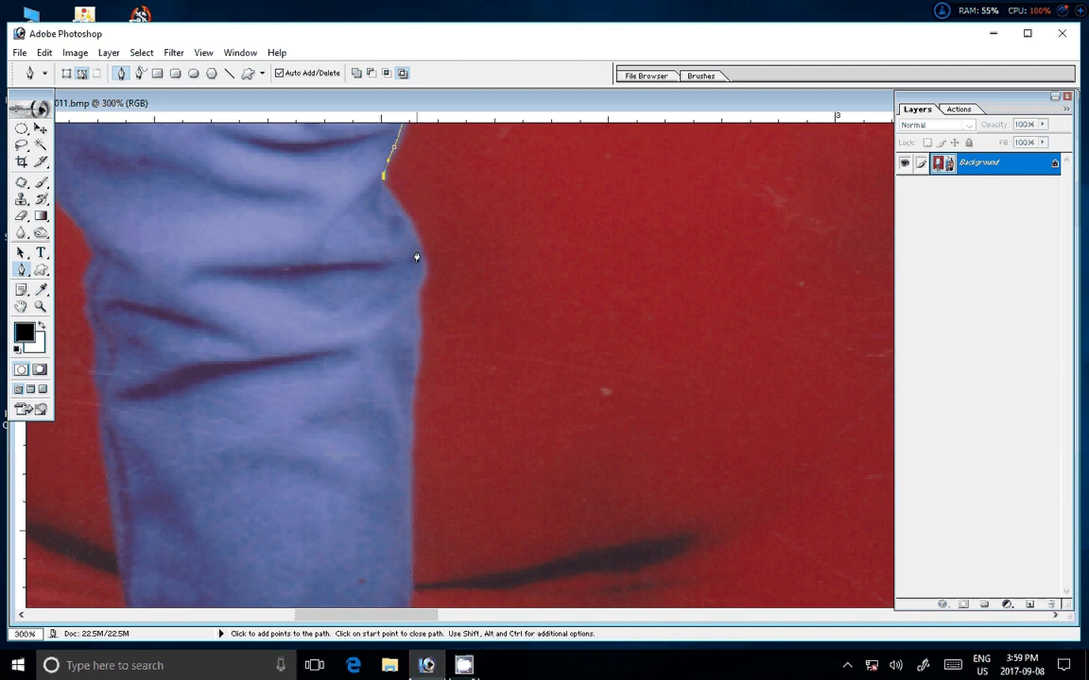
left_click(414, 366)
scroll(413, 237, "down", 3)
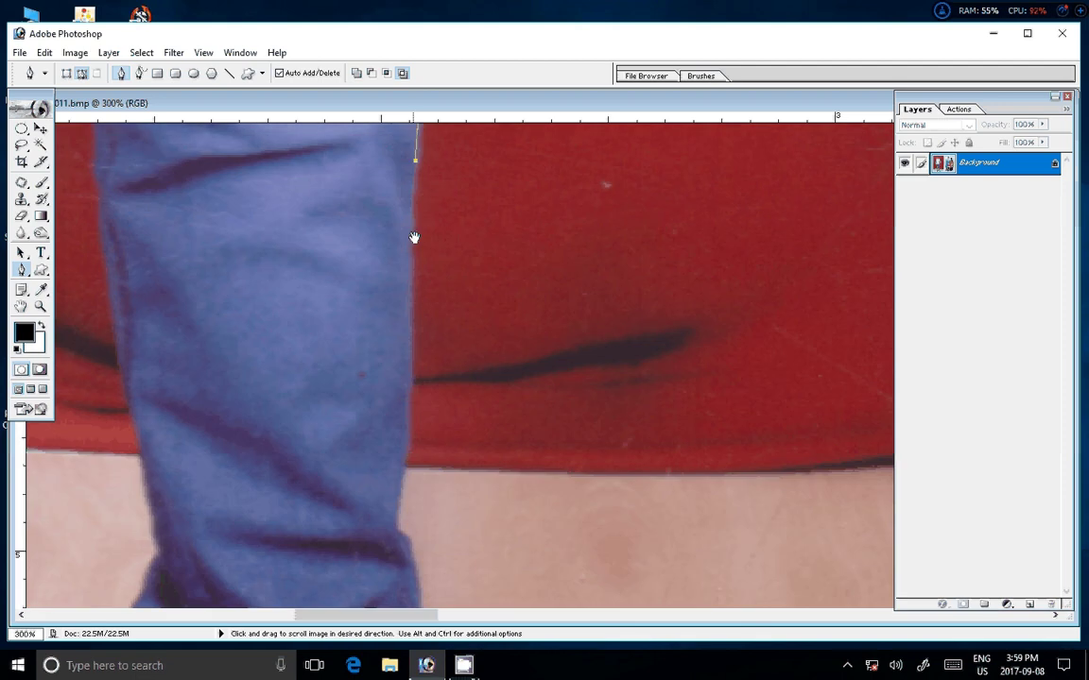
left_click(394, 491)
left_click(402, 532)
left_click_drag(409, 550, 409, 243)
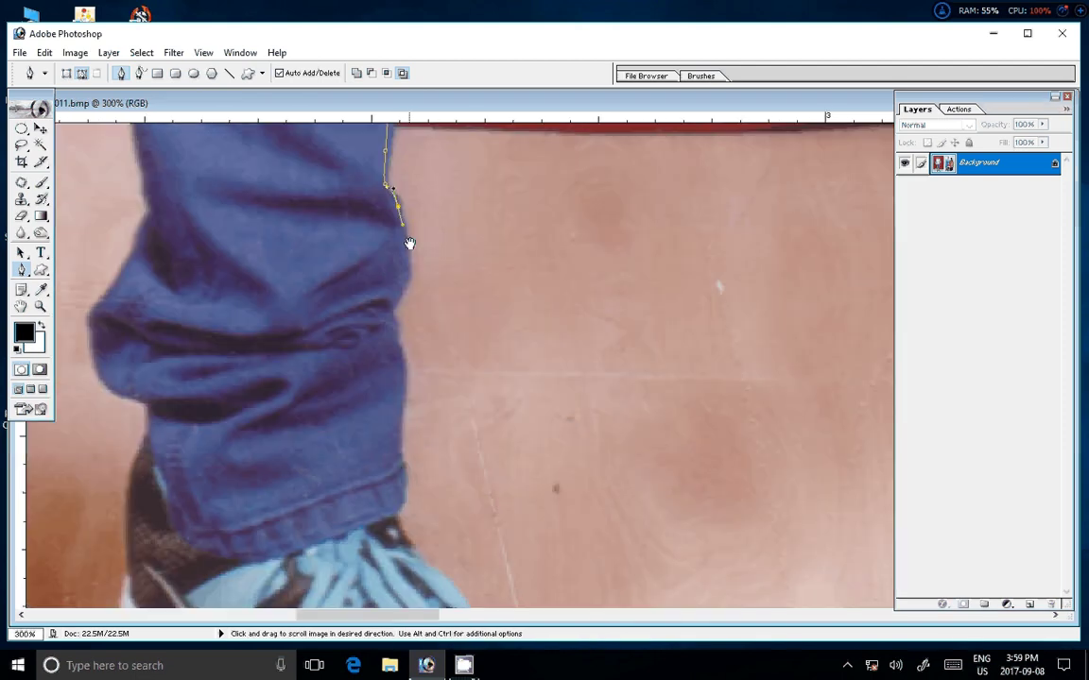
left_click(392, 312)
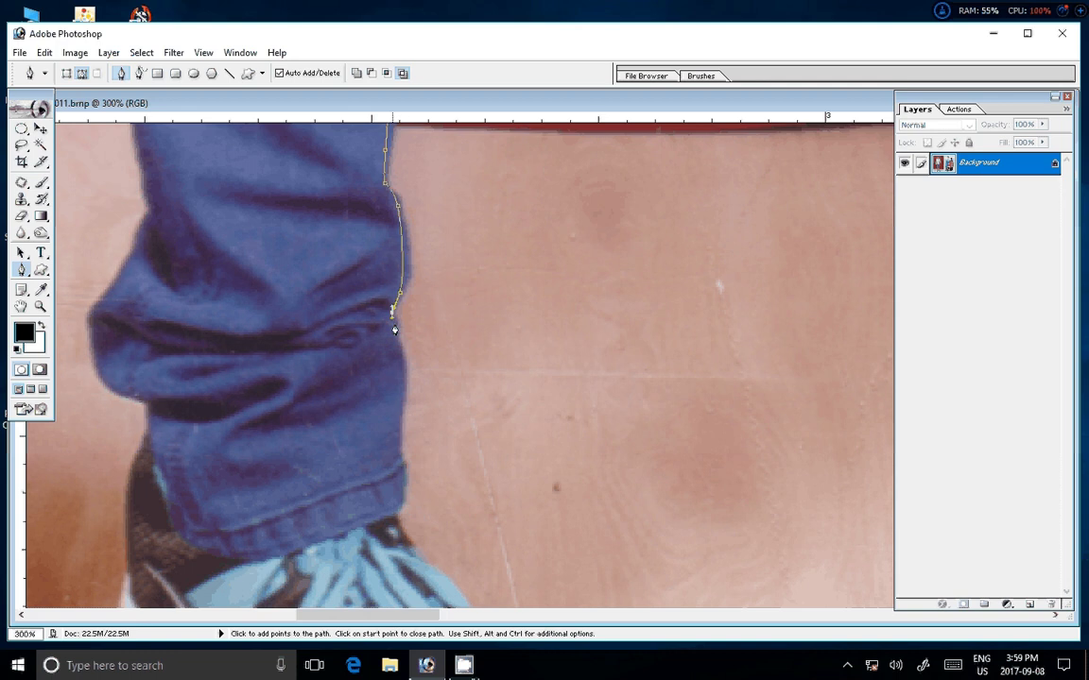
left_click(403, 428)
left_click(401, 513)
Trace the path down the shoe, around its toe and along the sole
left_click_drag(401, 518, 402, 276)
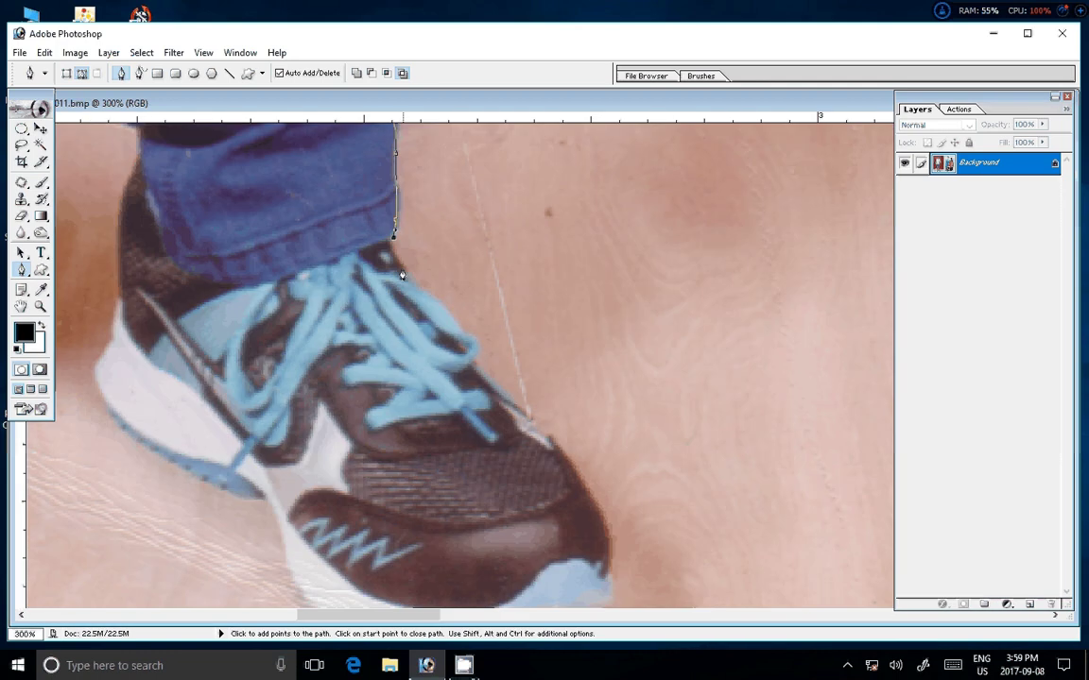
left_click(402, 275)
left_click(485, 381)
left_click(525, 413)
left_click(576, 464)
left_click(592, 492)
left_click(605, 518)
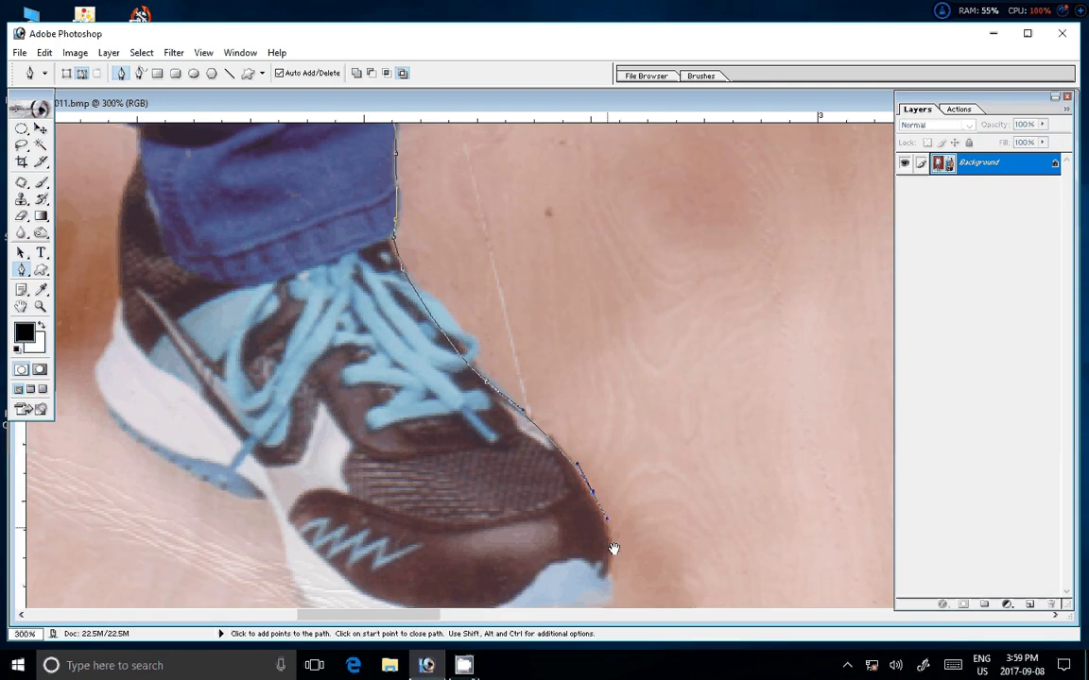
left_click_drag(613, 548, 586, 336)
left_click_drag(573, 376, 556, 404)
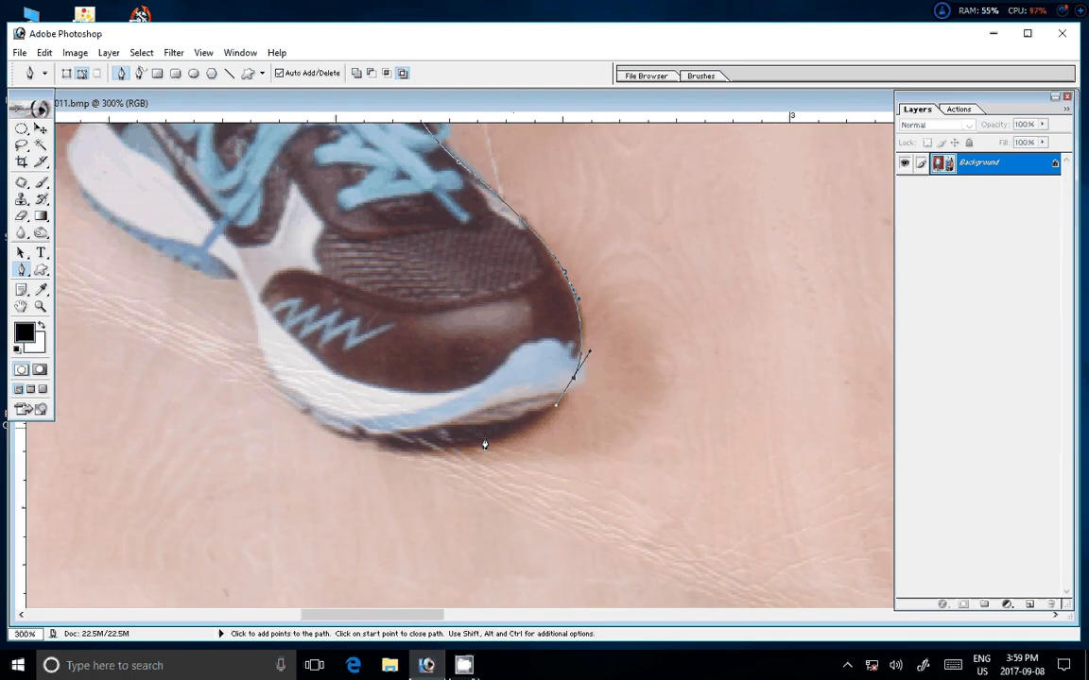
left_click_drag(456, 444, 427, 451)
mouse_move(287, 391)
left_mouse_down()
mouse_move(260, 359)
mouse_move(527, 544)
left_mouse_up()
Curve the pen path around the first shoe's heel and up its back
left_click(517, 493)
left_click(501, 463)
left_click_drag(402, 417, 381, 402)
left_click_drag(342, 343, 342, 317)
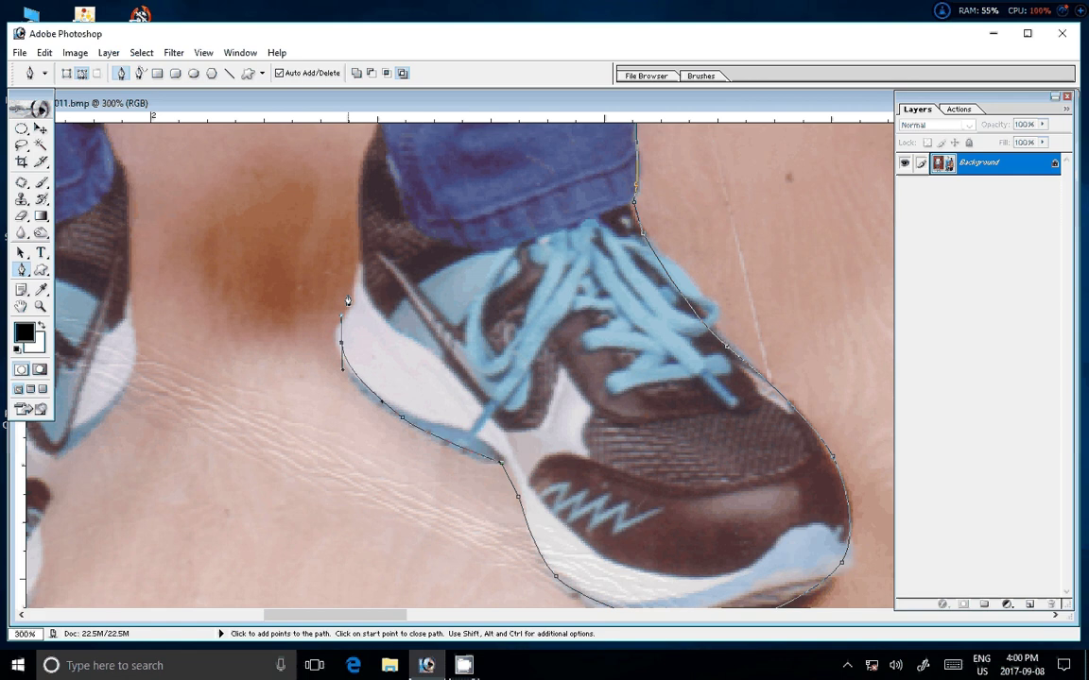
mouse_move(361, 199)
left_mouse_down()
mouse_move(377, 132)
mouse_move(360, 393)
left_mouse_up()
Extend the outline up the jeans' left edge and inner leg toward the thighs
left_click(365, 360)
left_click_drag(311, 267, 310, 254)
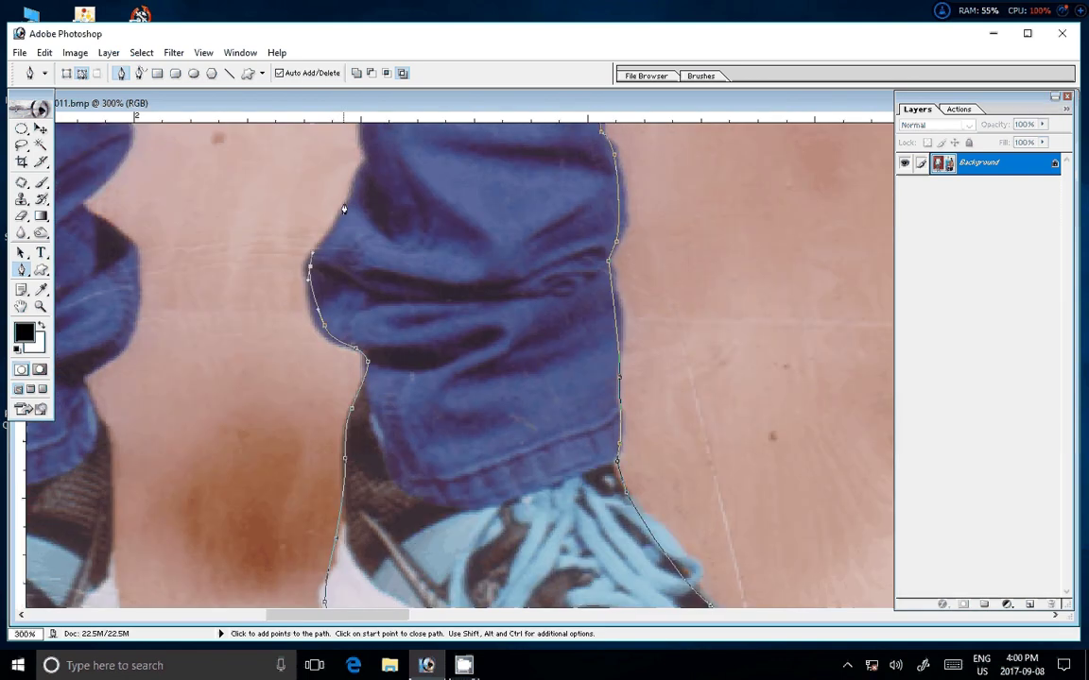
left_click_drag(344, 209, 356, 504)
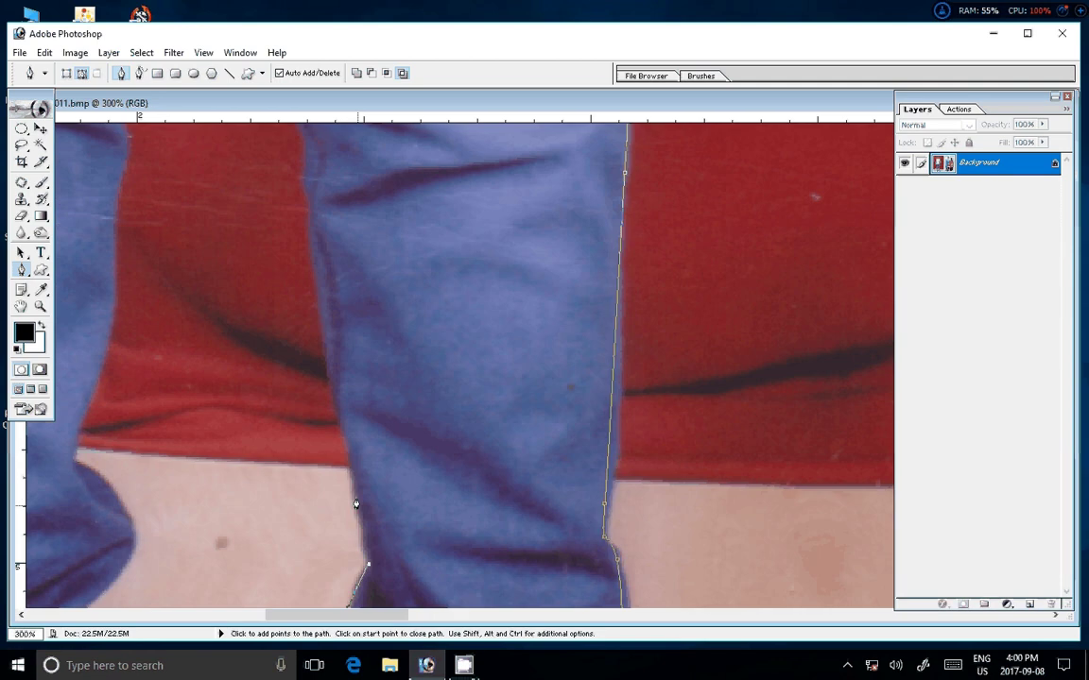
left_click_drag(313, 305, 359, 589)
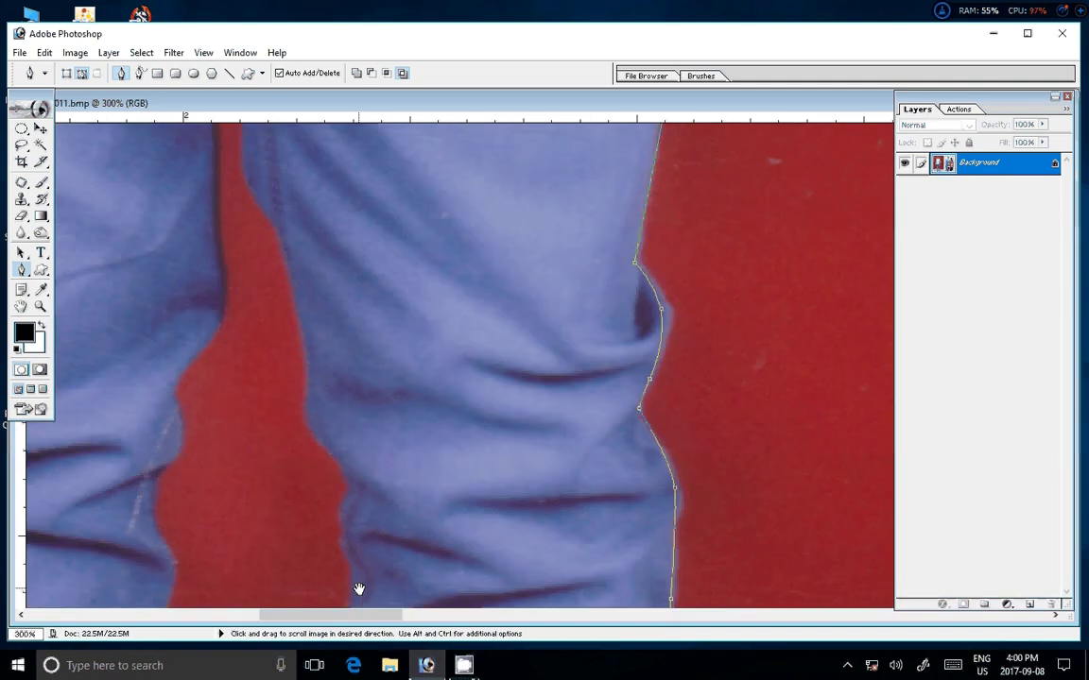
left_click_drag(346, 461, 337, 447)
left_click_drag(304, 401, 304, 356)
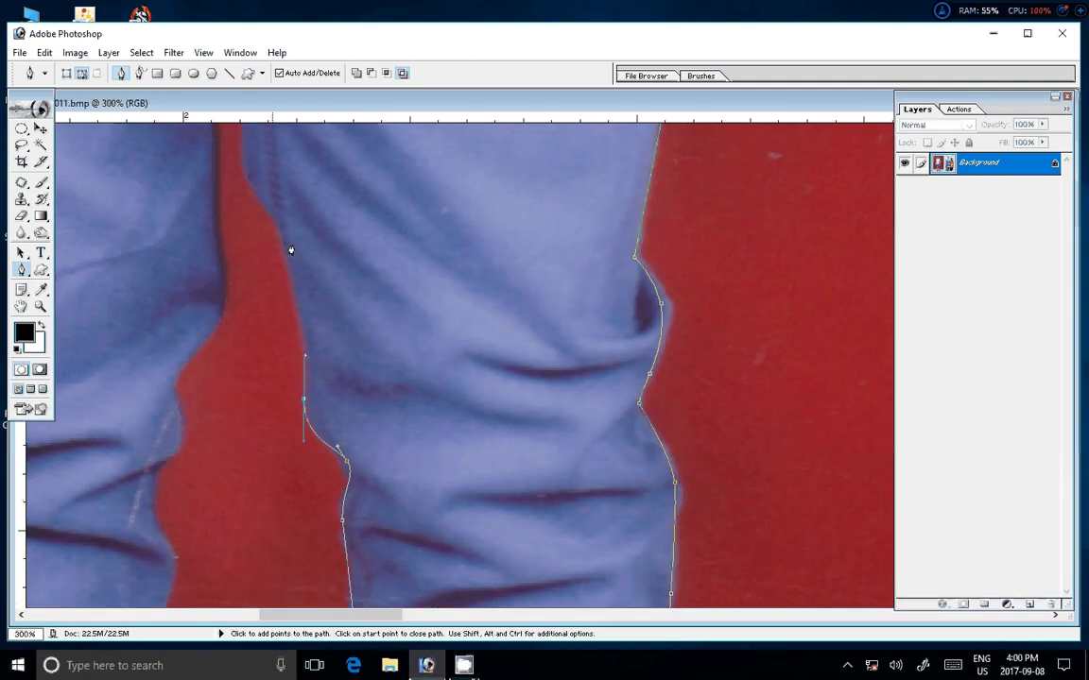
left_click_drag(291, 250, 279, 397)
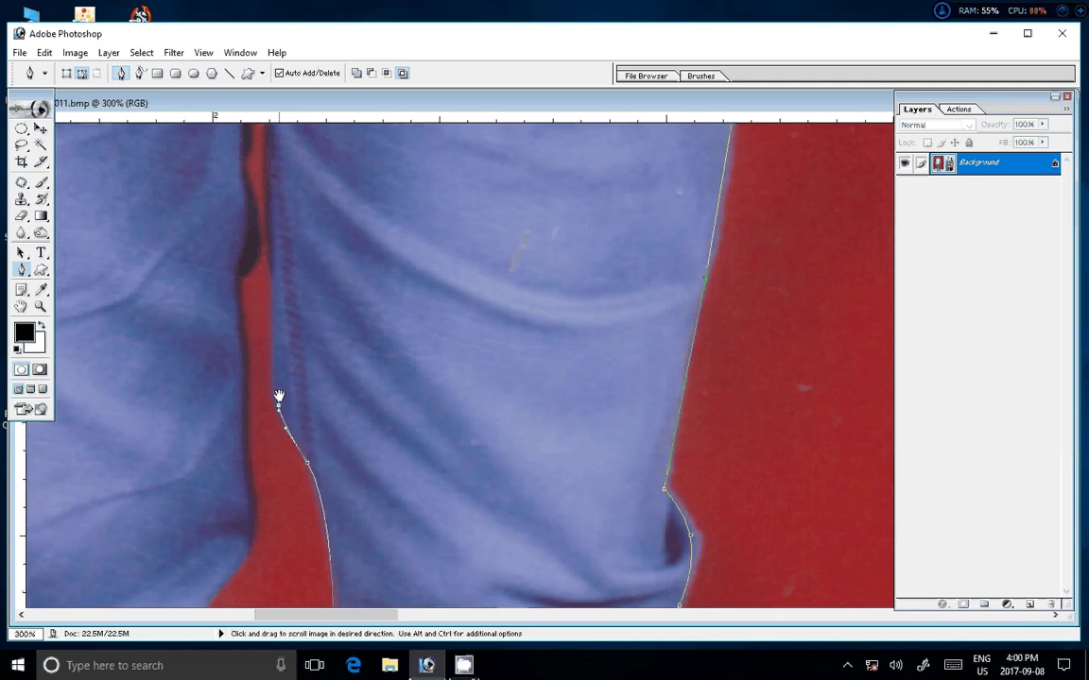
mouse_move(275, 290)
left_mouse_down()
mouse_move(269, 165)
mouse_move(254, 272)
left_mouse_up()
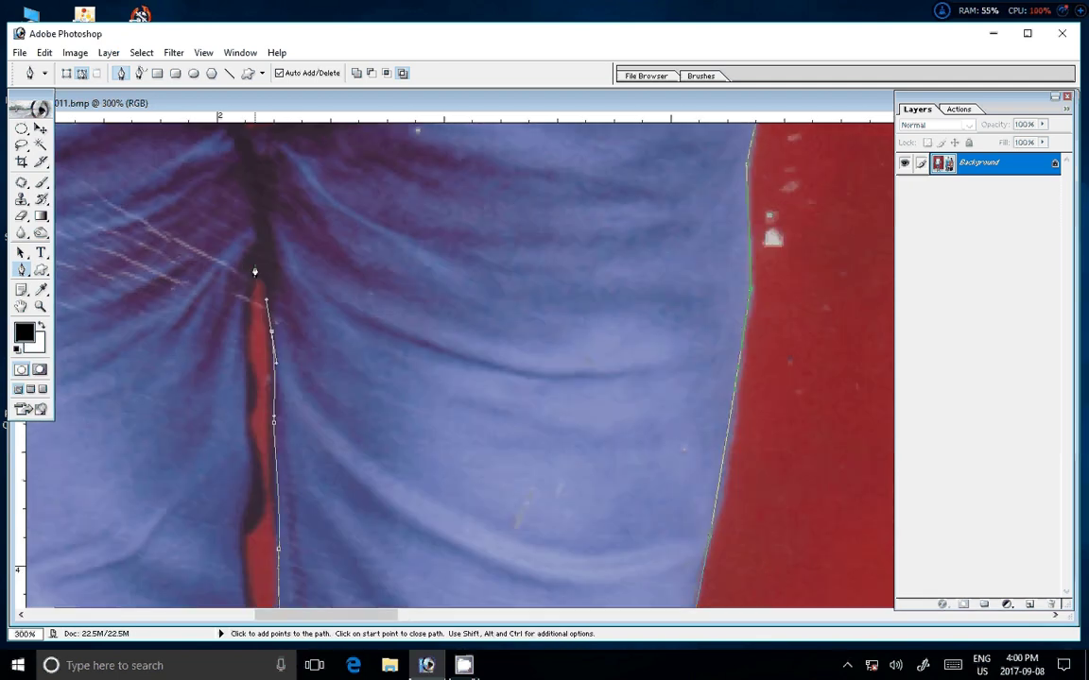
Trace around the gap between the legs and down the other leg's edge
left_click(254, 269)
left_click(244, 361)
left_click(248, 506)
left_click(236, 551)
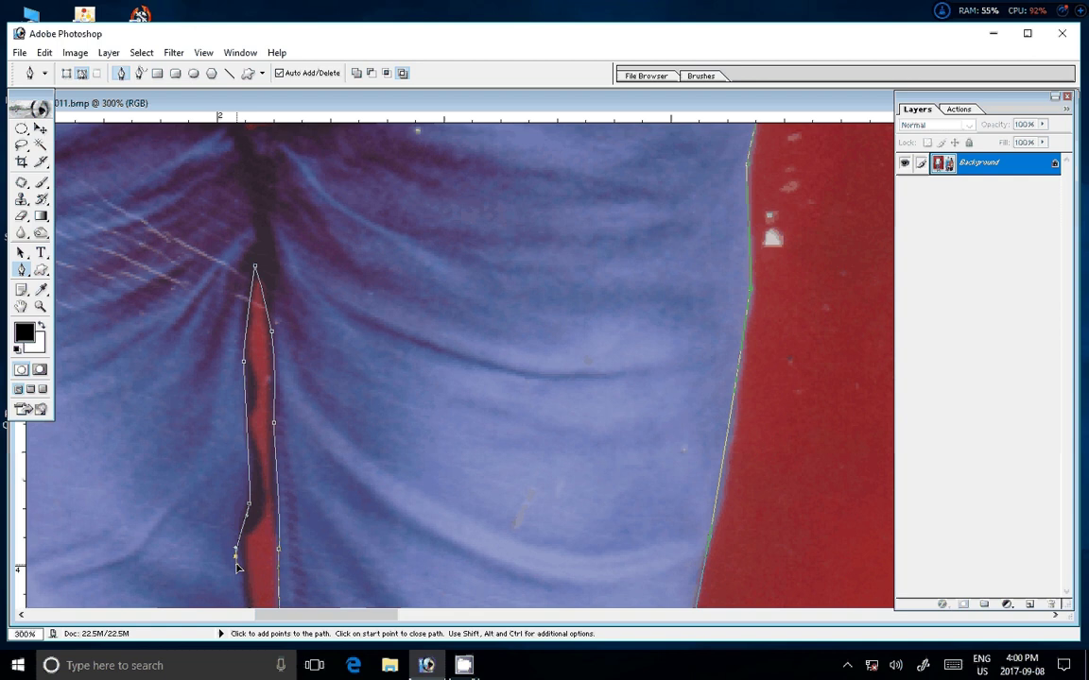
left_click_drag(237, 567, 251, 405)
left_click(243, 410)
left_click(224, 446)
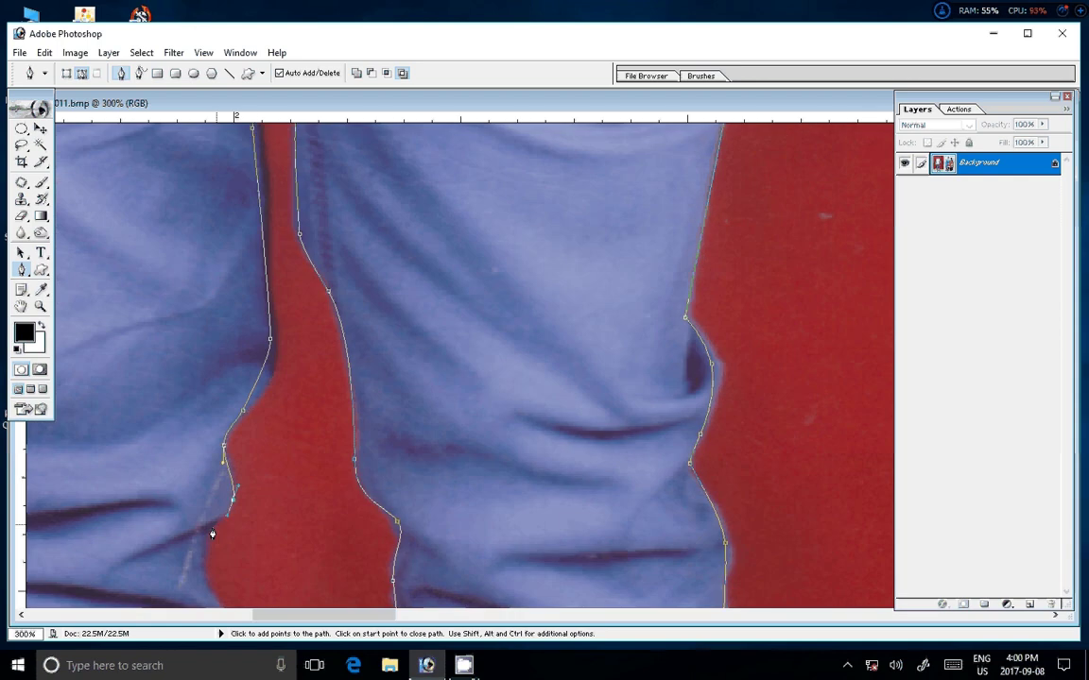
mouse_move(231, 487)
left_mouse_down()
mouse_move(228, 515)
mouse_move(303, 286)
mouse_move(441, 8)
left_mouse_up()
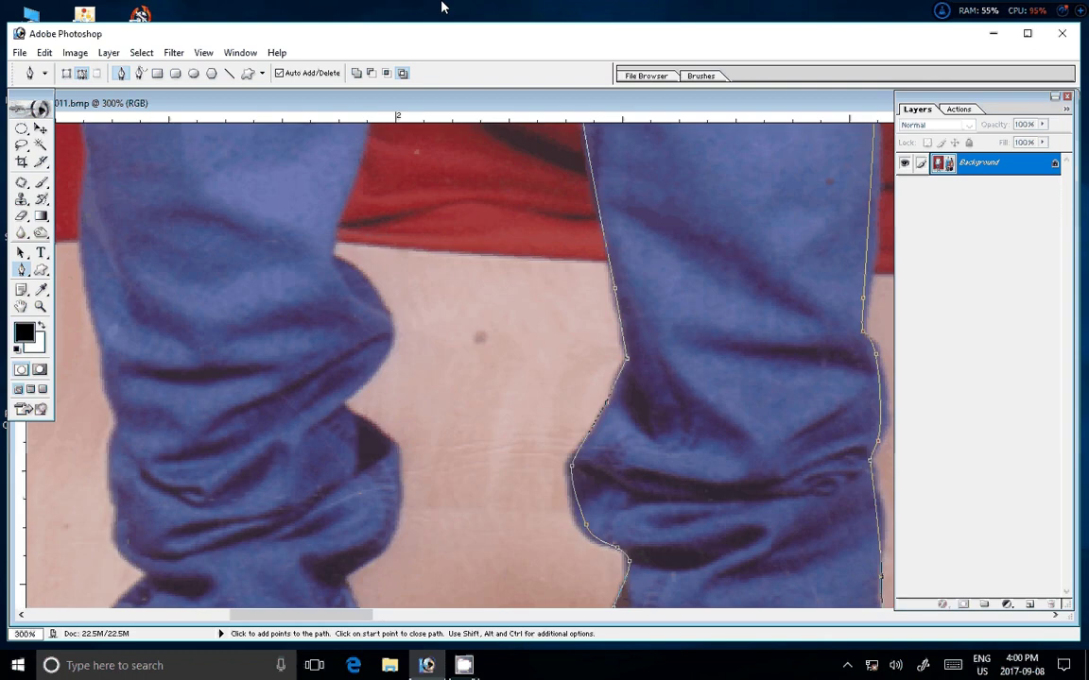
Curve the outline down the trouser leg and around its cuff
left_click_drag(335, 251, 341, 267)
left_click_drag(375, 337, 366, 376)
left_click(346, 404)
left_click_drag(393, 467, 395, 506)
Trace the path down the second shoe's side and around its sole
left_click_drag(385, 538, 426, 273)
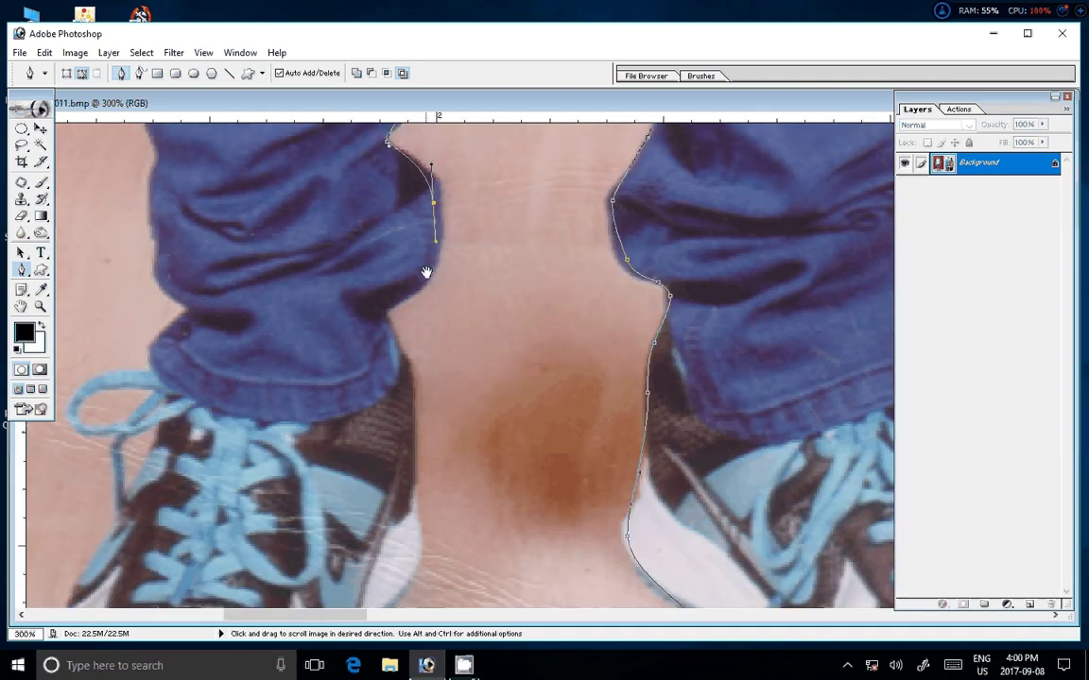
left_click(402, 284)
left_click_drag(405, 413, 406, 446)
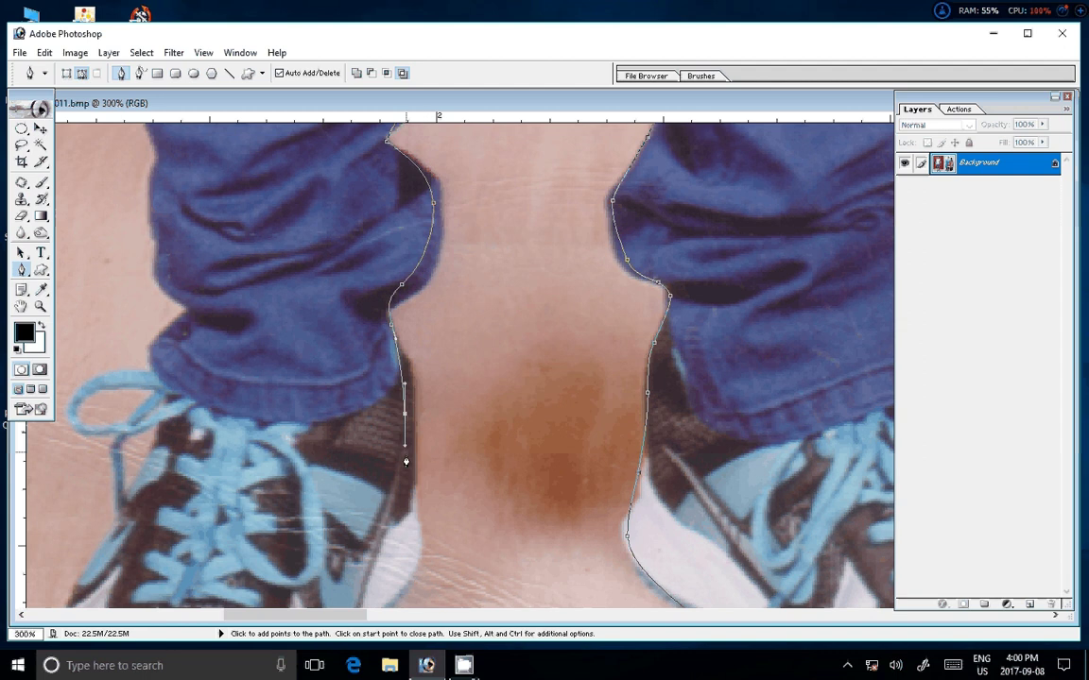
left_click_drag(418, 540, 414, 577)
left_click_drag(414, 577, 421, 257)
left_click_drag(342, 358, 338, 390)
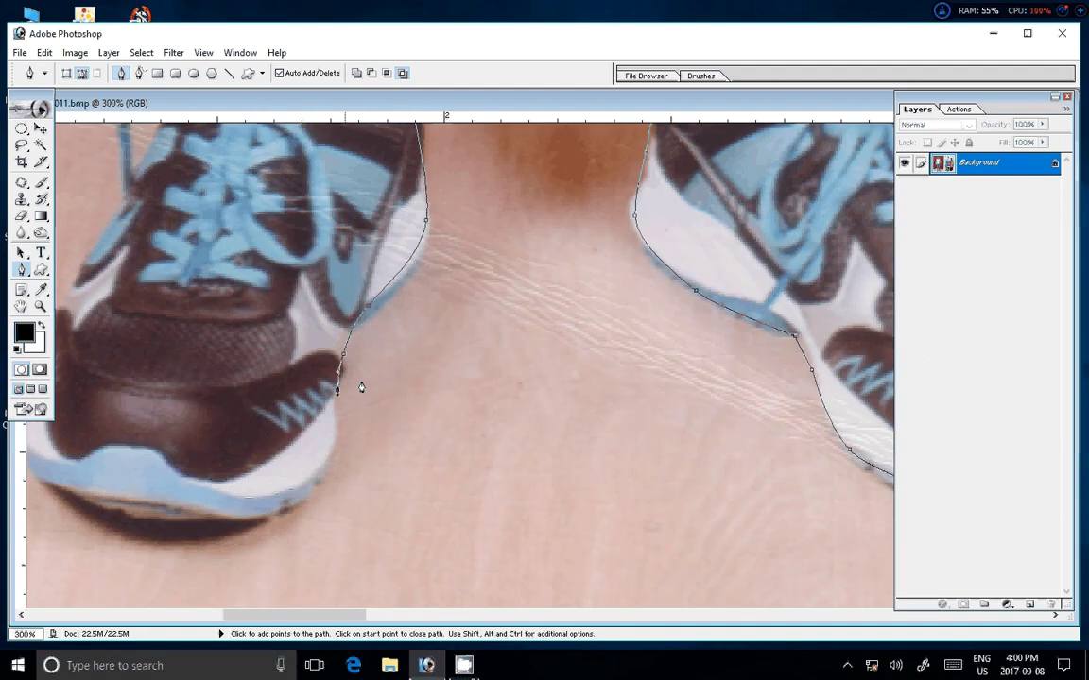
left_click(314, 492)
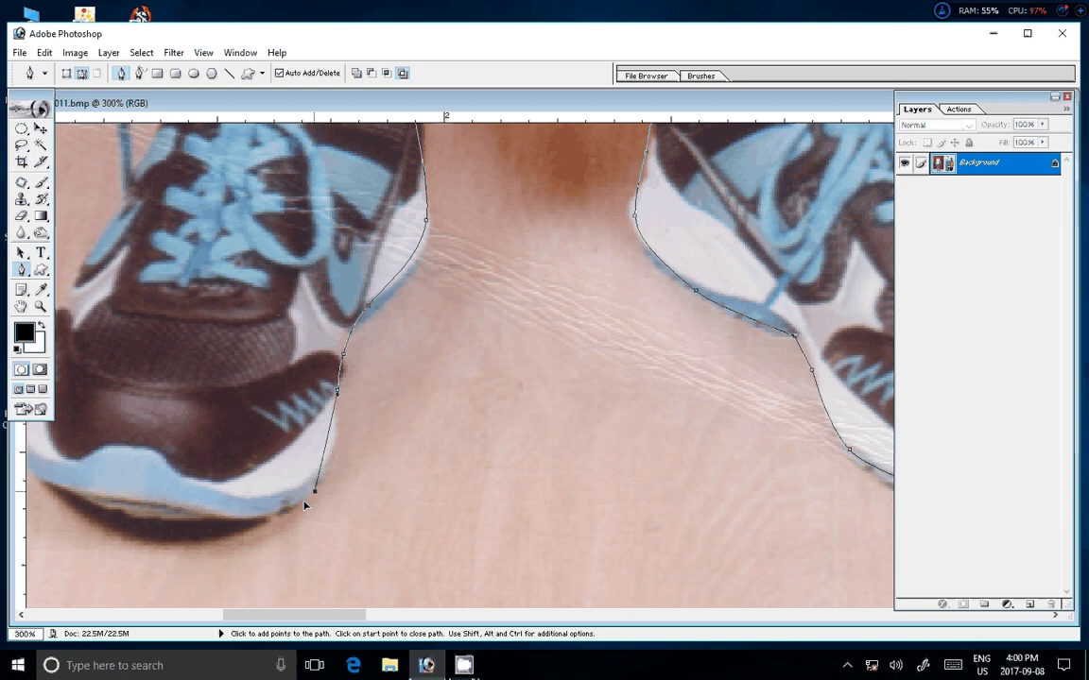
mouse_move(147, 522)
left_mouse_down()
mouse_move(109, 510)
mouse_move(355, 533)
left_mouse_up()
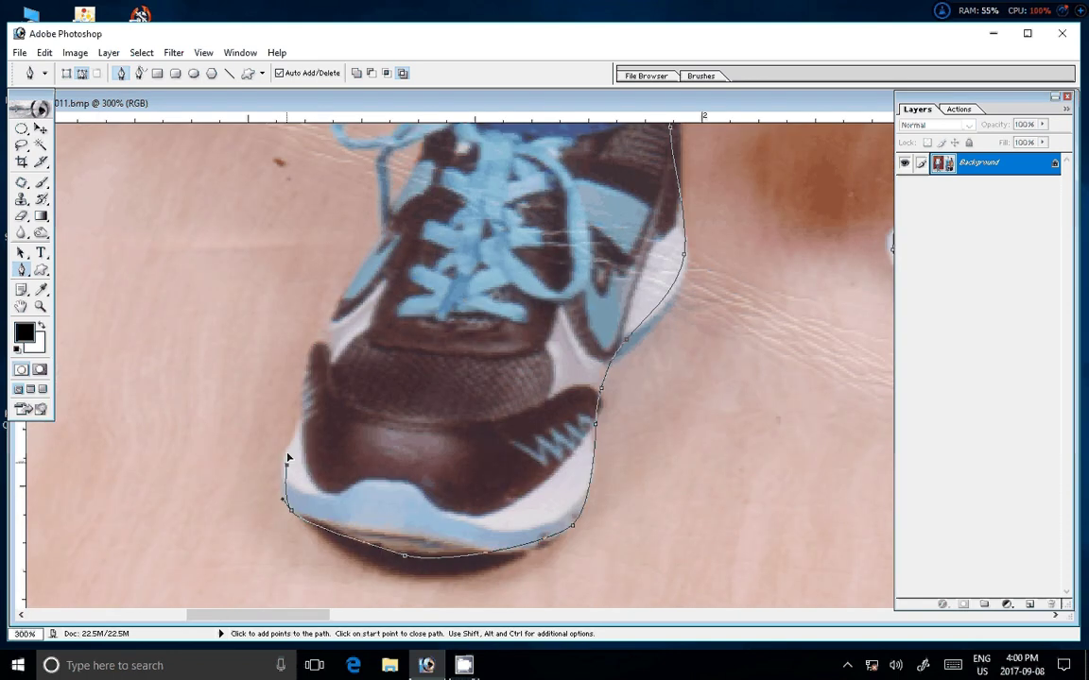
Trace the man's outline back up from the shoe along the lower leg
mouse_move(288, 458)
left_mouse_down()
mouse_move(397, 201)
mouse_move(296, 447)
left_mouse_up()
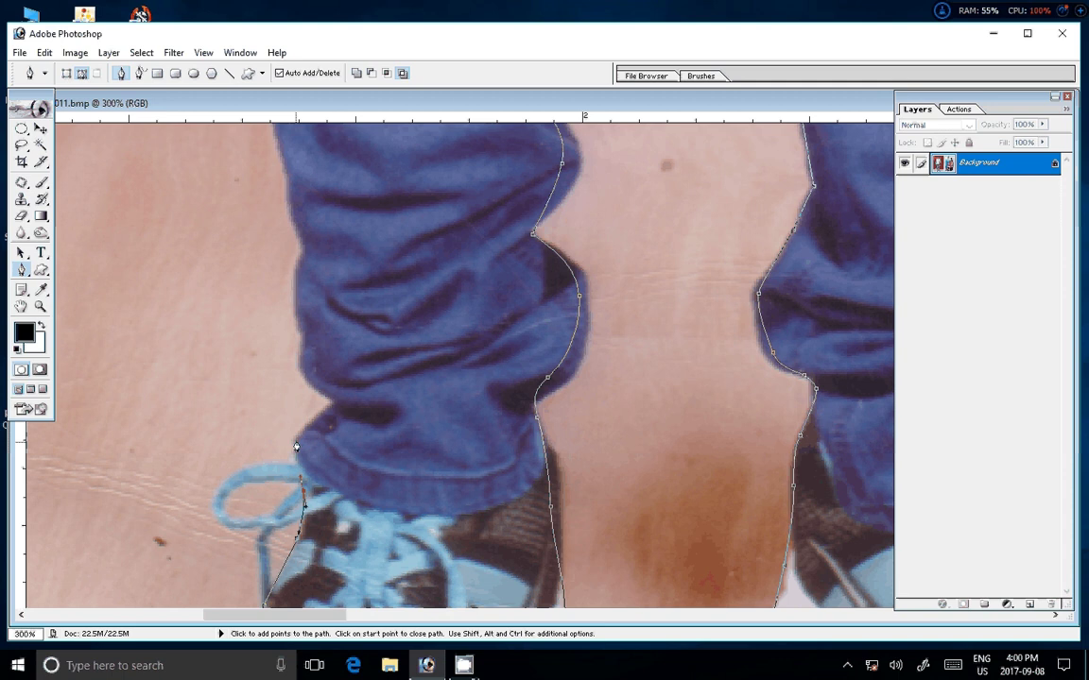
left_click(295, 438)
left_click(331, 404)
left_click(307, 365)
mouse_move(301, 285)
left_mouse_down()
mouse_move(300, 271)
mouse_move(345, 365)
left_mouse_up()
left_click(299, 249)
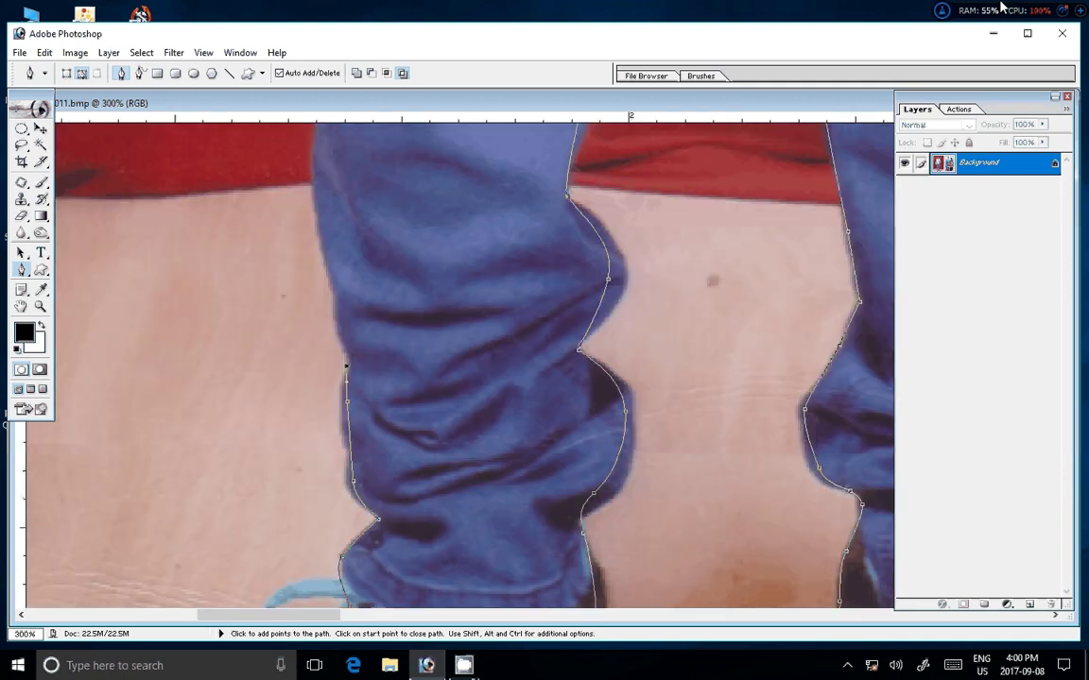
left_click(329, 269)
left_click_drag(311, 196, 313, 467)
left_click(316, 435)
left_click_drag(322, 360, 320, 337)
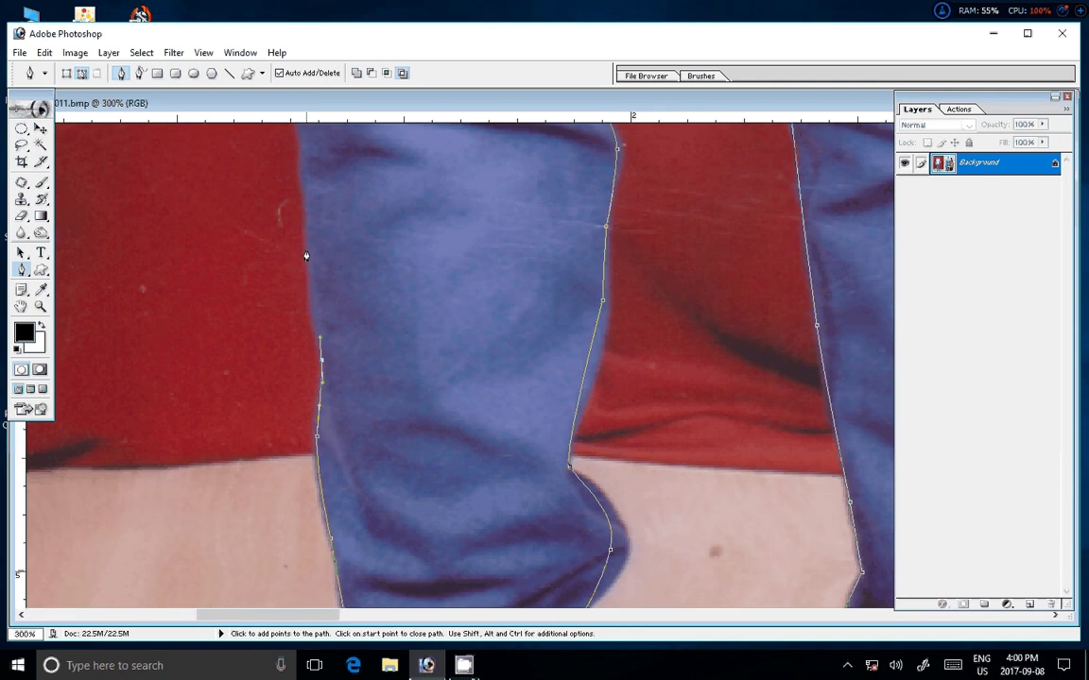
Continue the outline up the jeans' outer edge to the hip and jeans top
left_click_drag(306, 255, 311, 376)
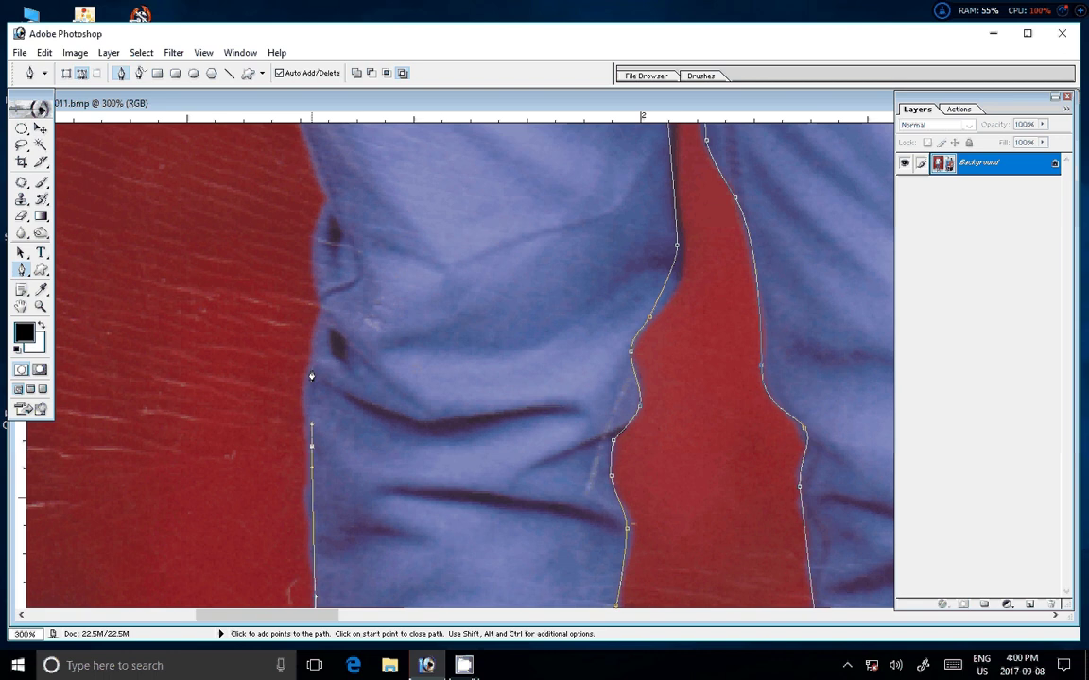
left_click(319, 330)
left_click(322, 253)
left_click(332, 197)
left_click_drag(163, 183, 292, 552)
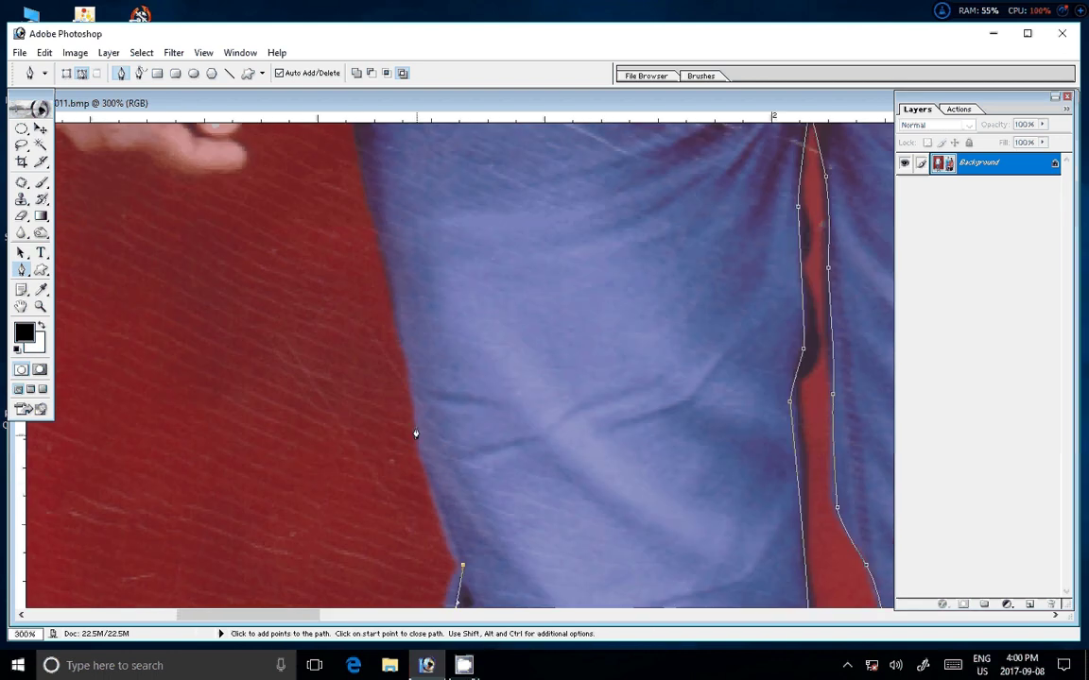
left_click(416, 433)
left_click(409, 390)
left_click(365, 173)
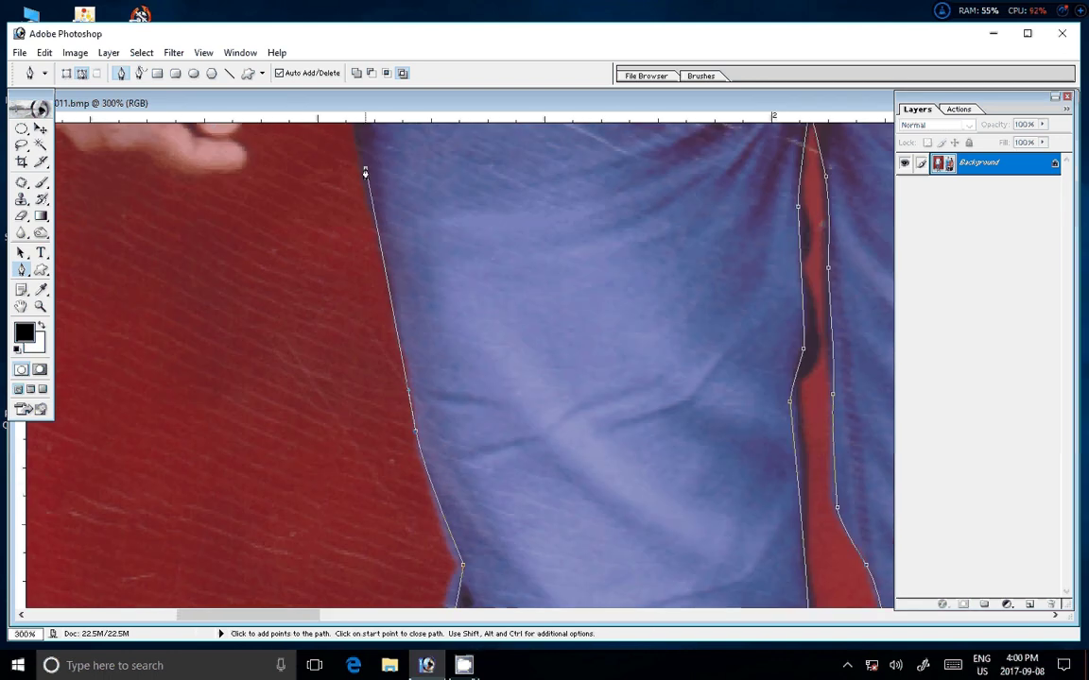
left_click_drag(365, 173, 382, 466)
left_click(348, 295)
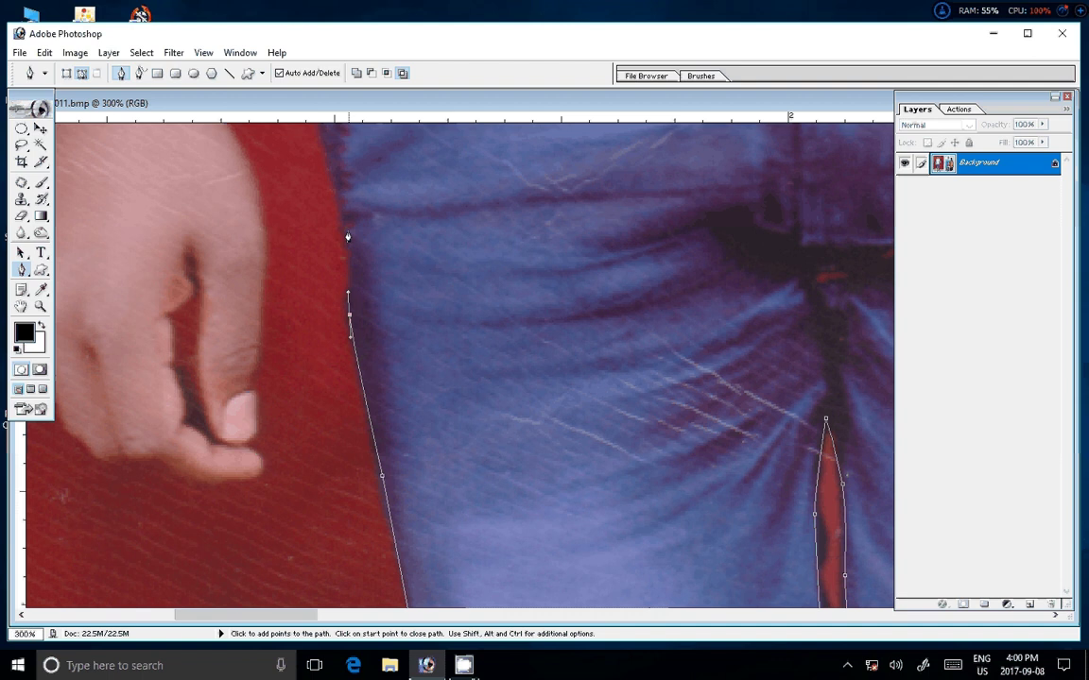
left_click_drag(347, 237, 346, 332)
left_click(344, 282)
Trace from the shirt's lower edge up the gap beside the man's arm
left_click_drag(345, 274, 363, 567)
left_click(364, 515)
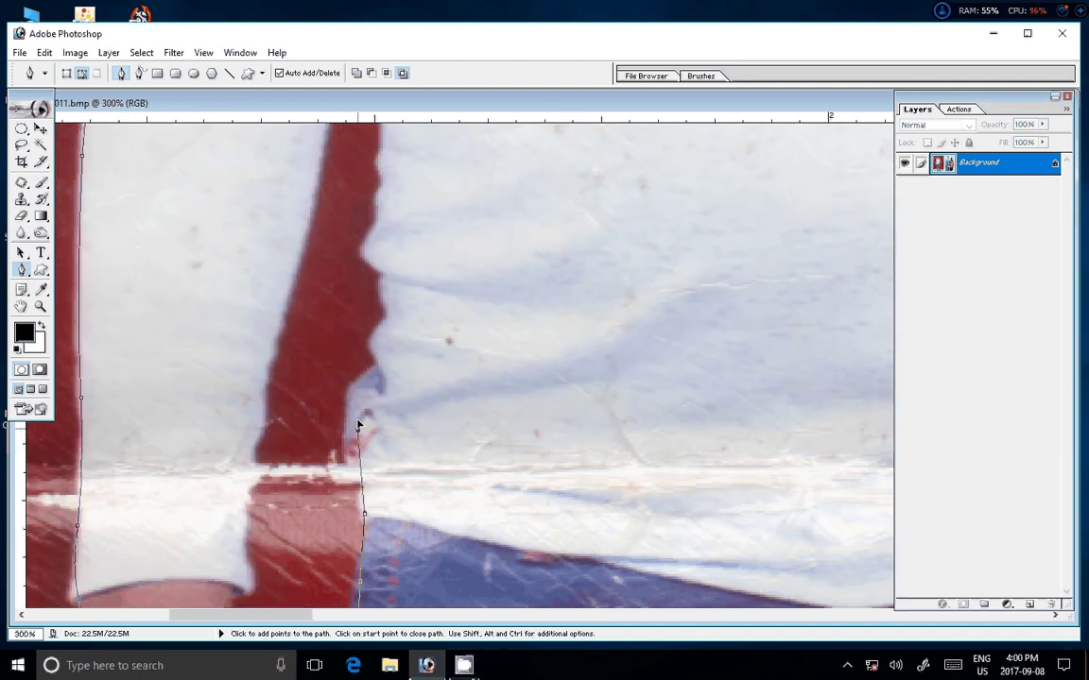
left_click(358, 430)
left_click(373, 371)
left_click(387, 305)
left_click(376, 235)
left_click(379, 166)
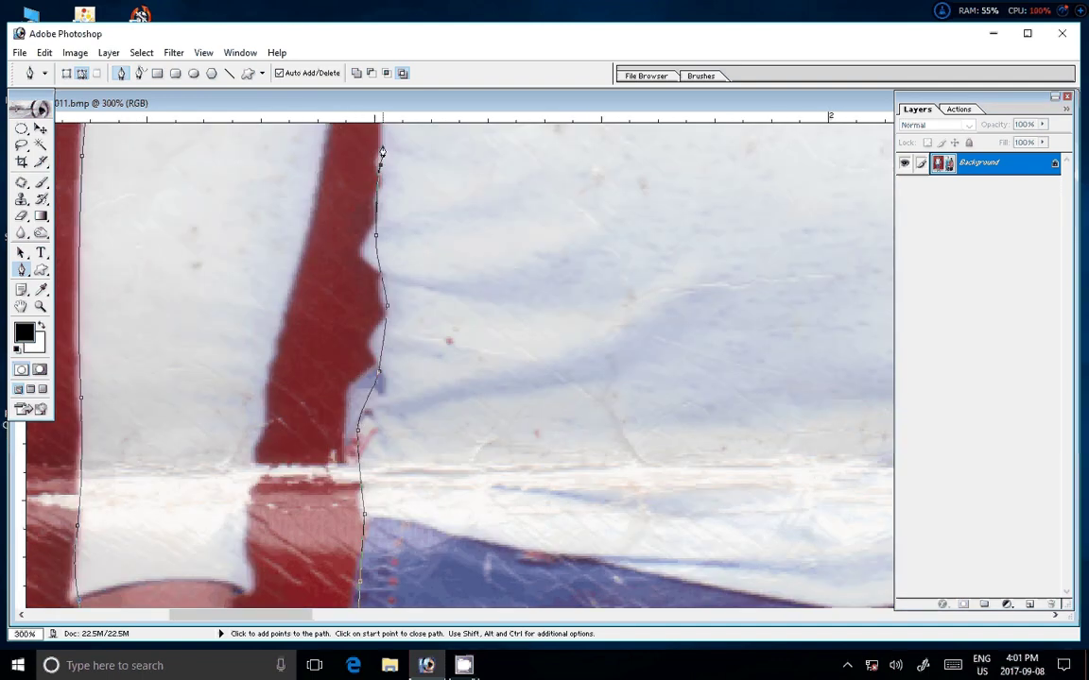
left_click(381, 148)
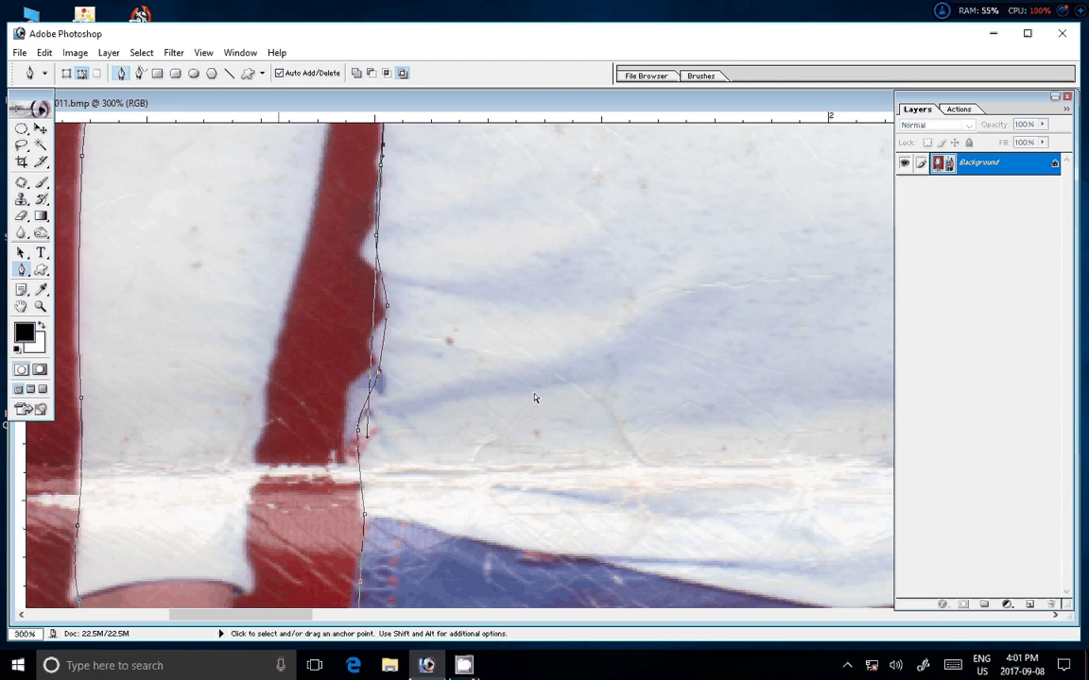
scroll(534, 398, "up", 5)
left_click(355, 340)
left_click(361, 202)
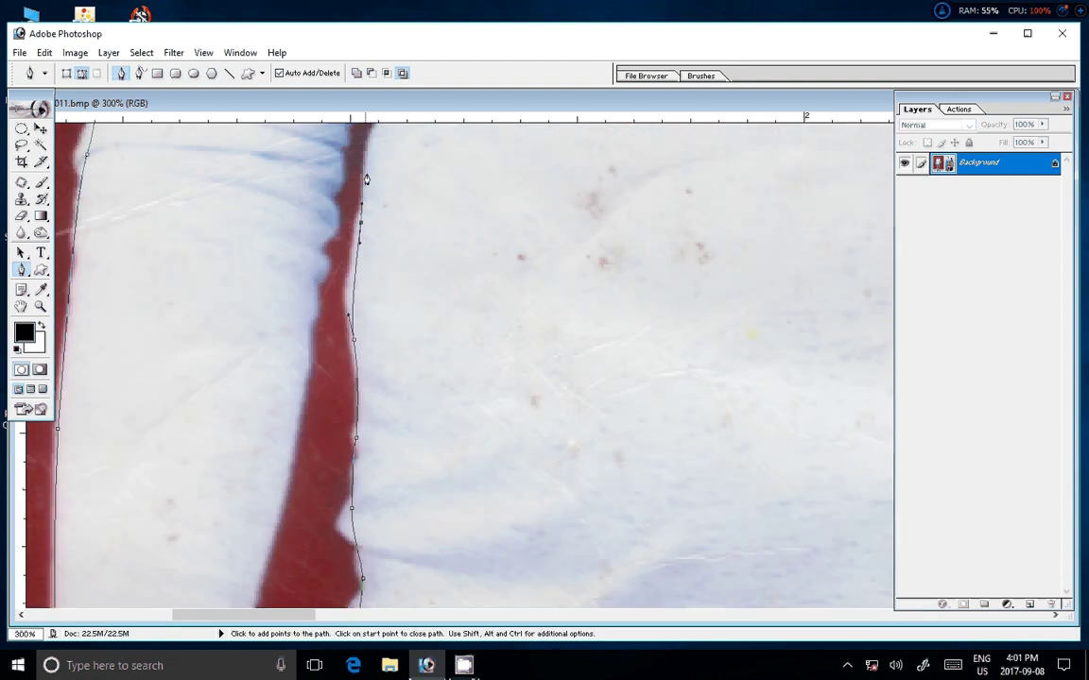
mouse_move(367, 180)
left_mouse_down()
mouse_move(339, 337)
mouse_move(378, 224)
left_mouse_up()
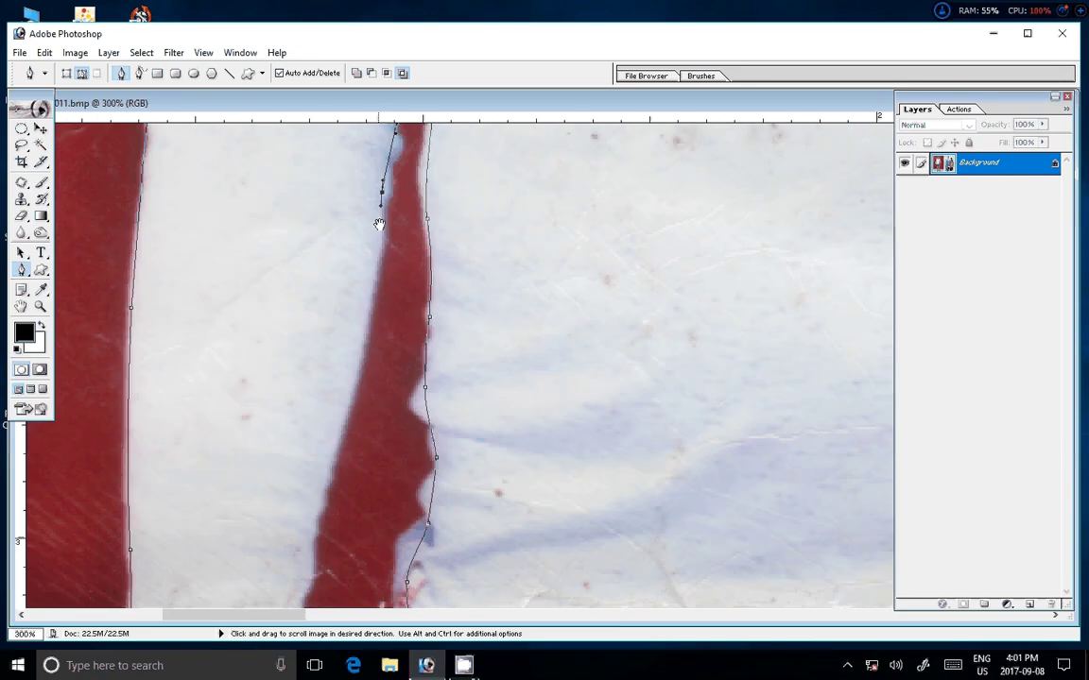
Trace down the gap's other side and along the lower arm and hand edge
left_click(344, 413)
left_click(322, 493)
left_click_drag(322, 554, 332, 445)
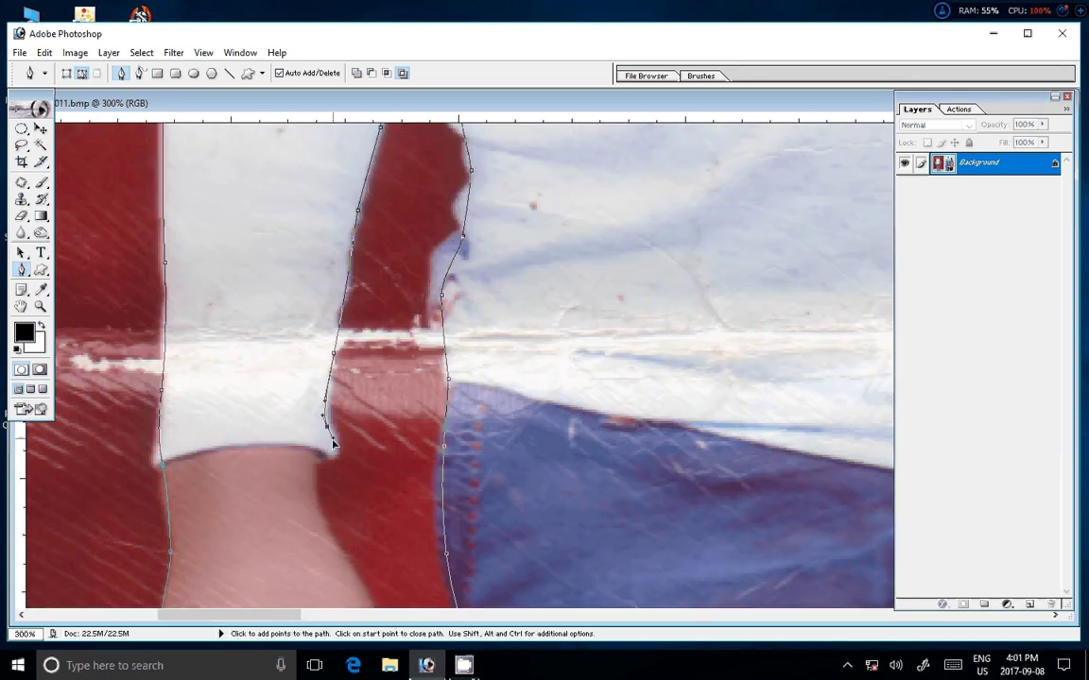
left_click(319, 501)
left_click_drag(344, 536, 344, 297)
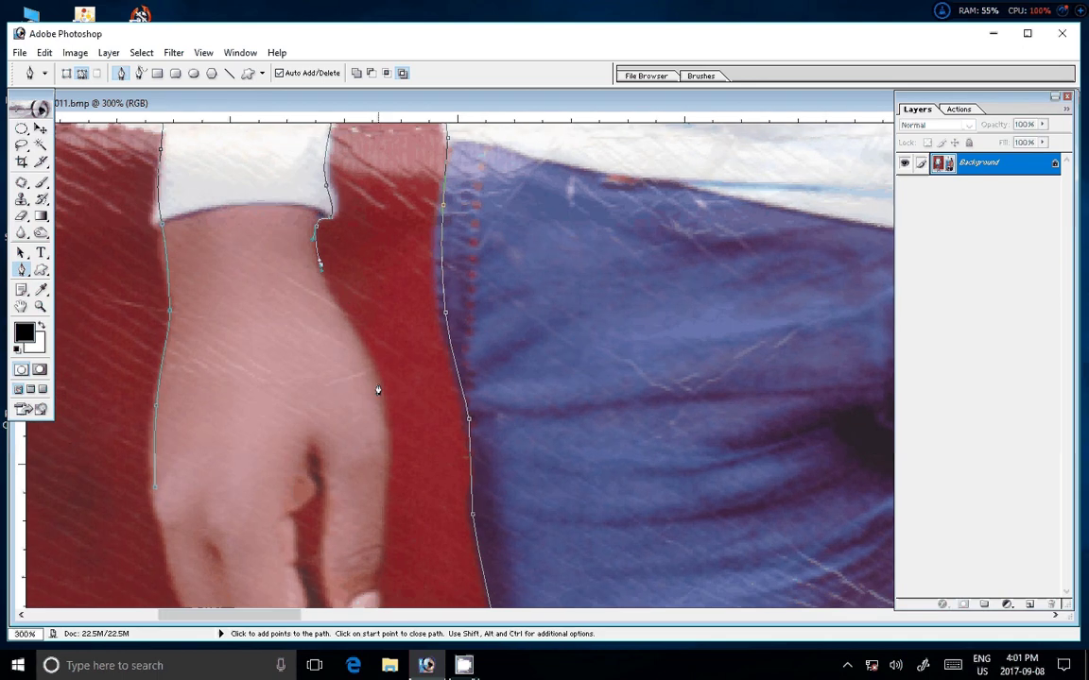
left_click(378, 384)
left_click(382, 426)
left_click(381, 477)
left_click(381, 513)
left_click(379, 549)
Outline around the thumb and up the hand's left edge, closing the man's path
left_click_drag(377, 567, 394, 274)
left_click(399, 310)
left_click(388, 346)
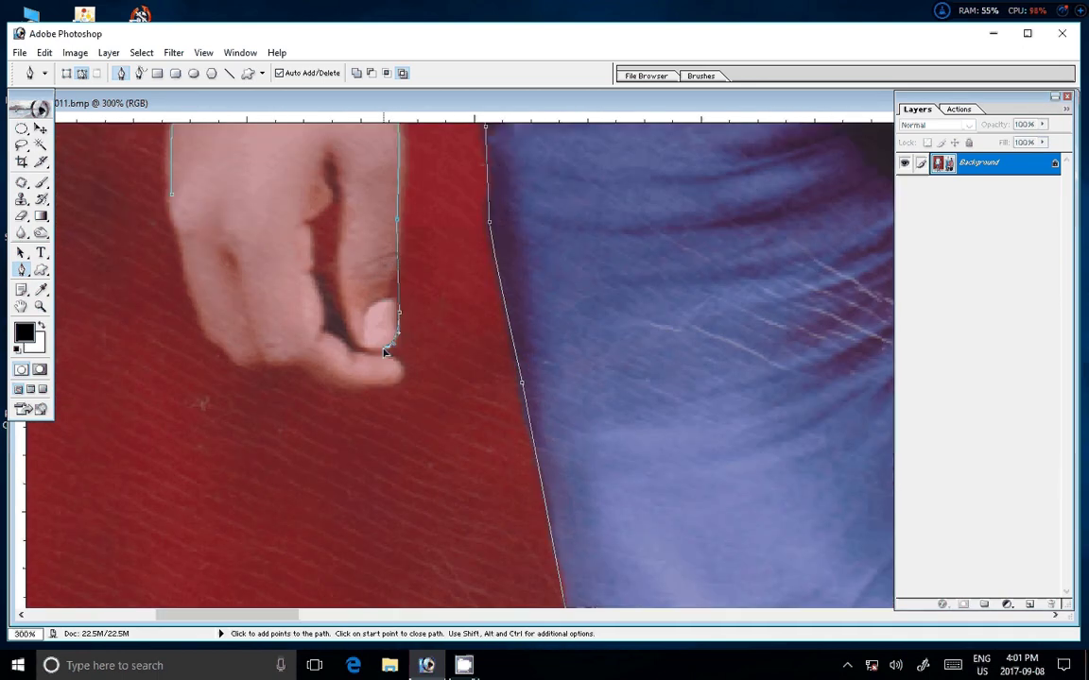
left_click(405, 370)
left_click_drag(297, 371, 248, 365)
left_click(236, 363)
left_click(199, 328)
left_click(176, 228)
left_click(169, 207)
left_click(171, 194)
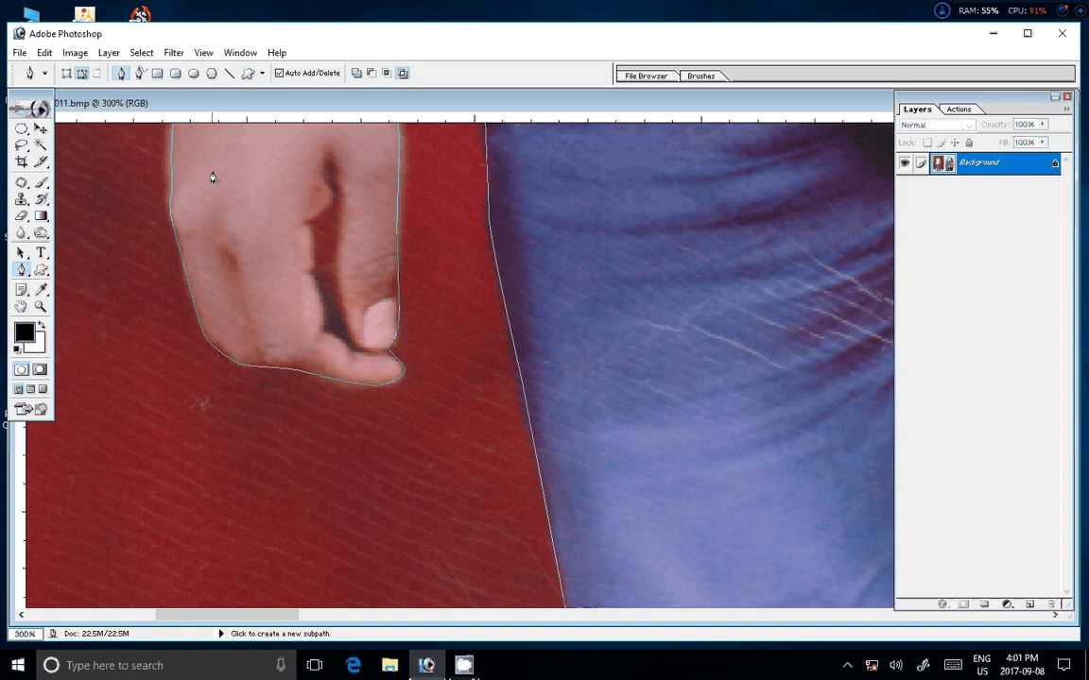
Turn the man's path into a selection with 0 feather and copy it to Layer 1
right_click(213, 178)
left_click(252, 271)
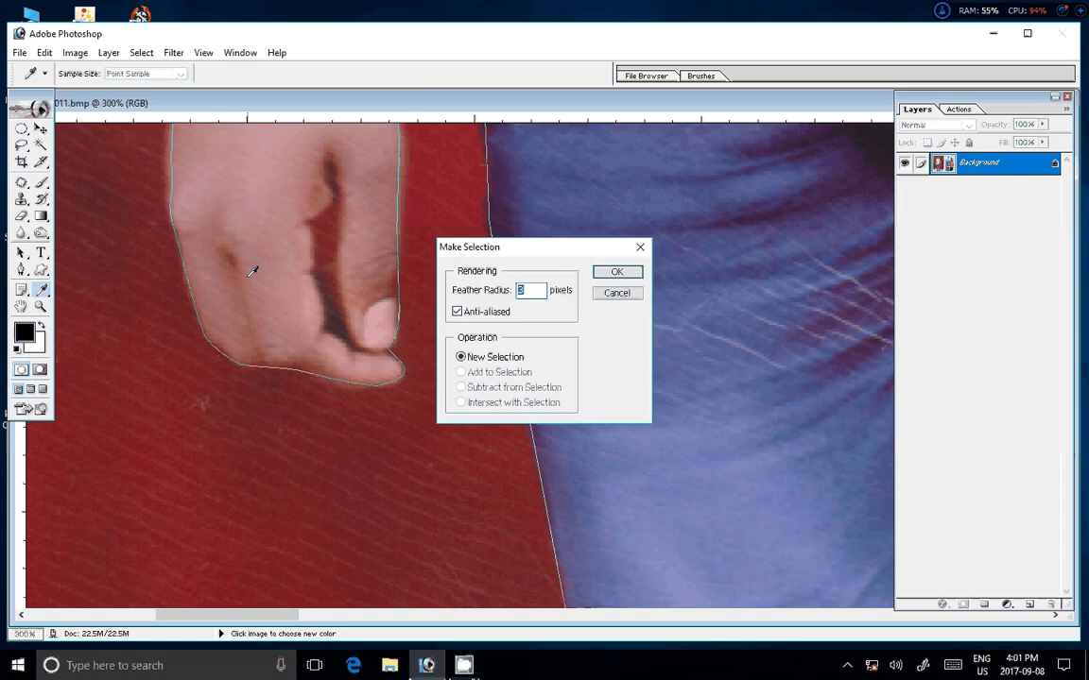
left_click(619, 273)
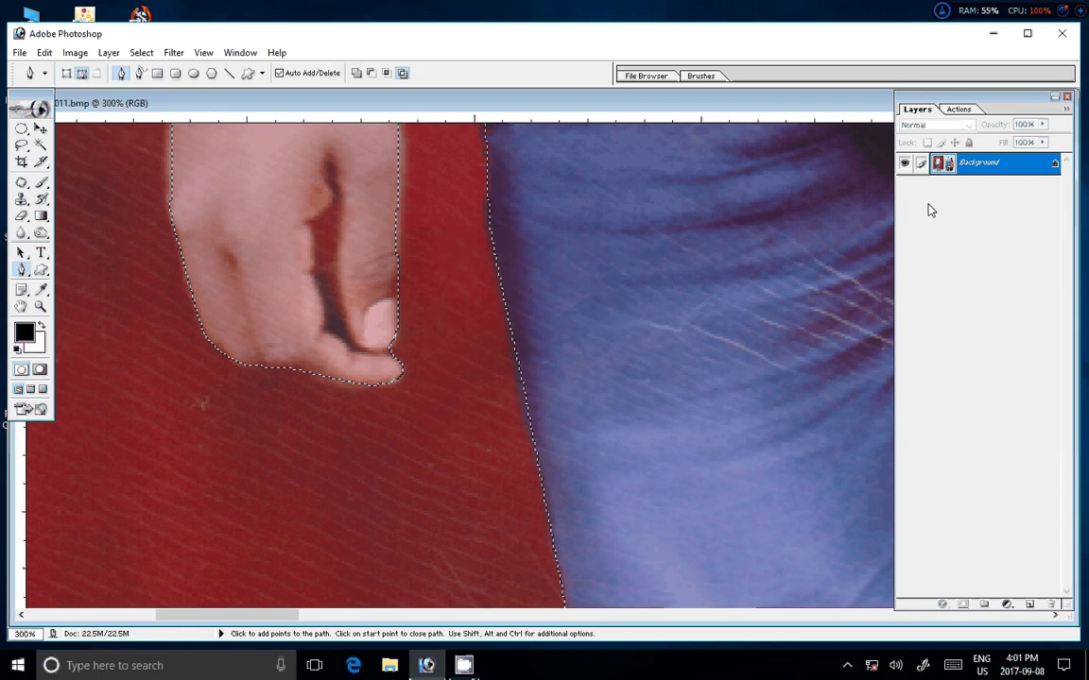
right_click(918, 166)
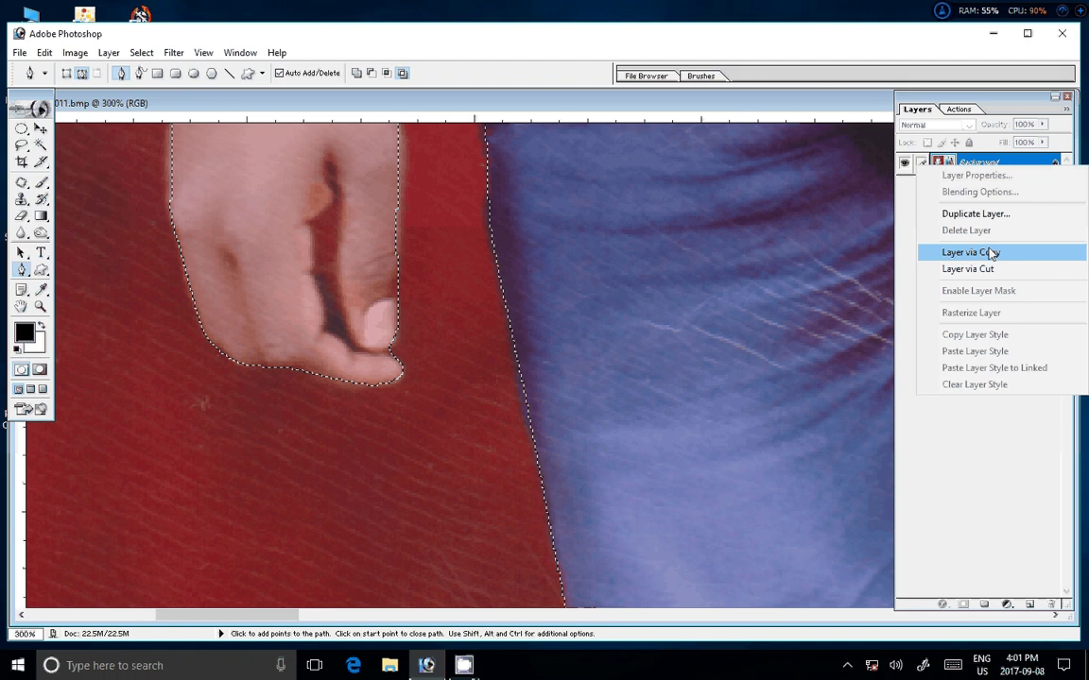
left_click(967, 252)
Fit the image on screen, then zoom in closely on the woman's face
key("z")
right_click(534, 359)
left_click(574, 368)
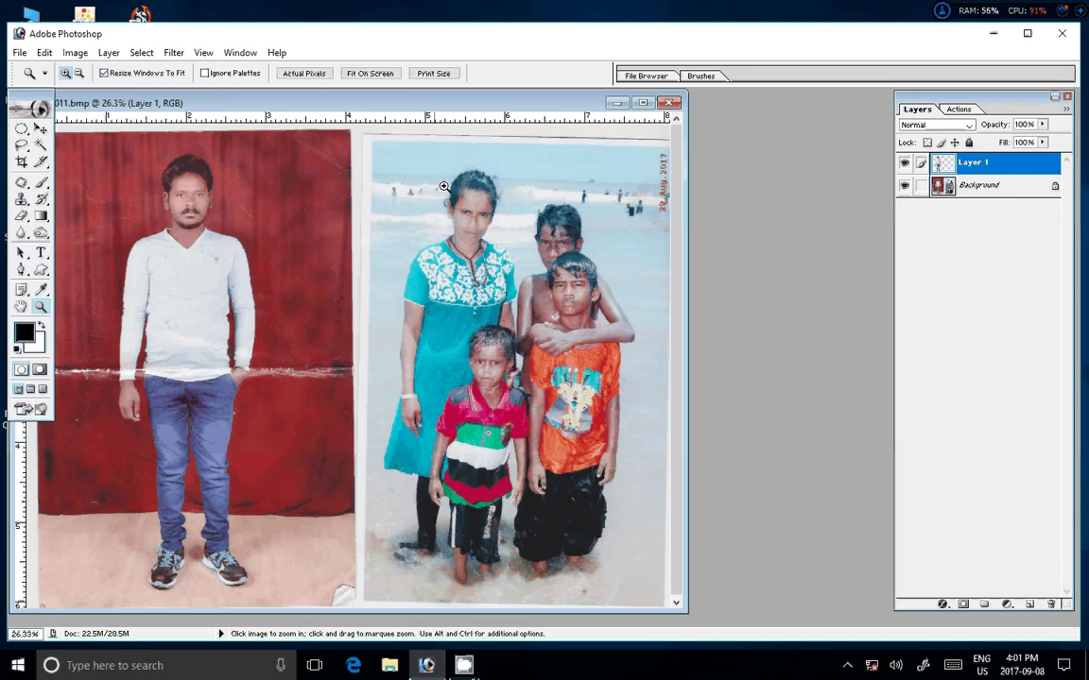
left_click_drag(443, 186, 498, 239)
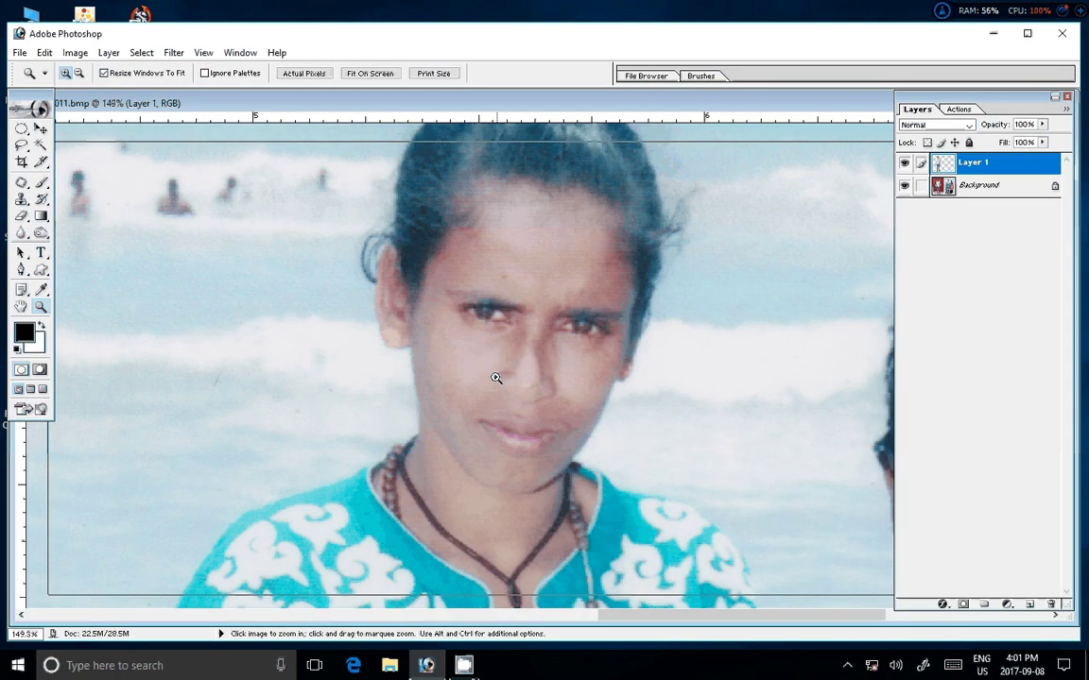
left_click(495, 378)
Start a new Pen path at the woman's ear and curve it over her hair to her cheek
key("p")
left_click(426, 327)
left_click(396, 320)
left_click(384, 248)
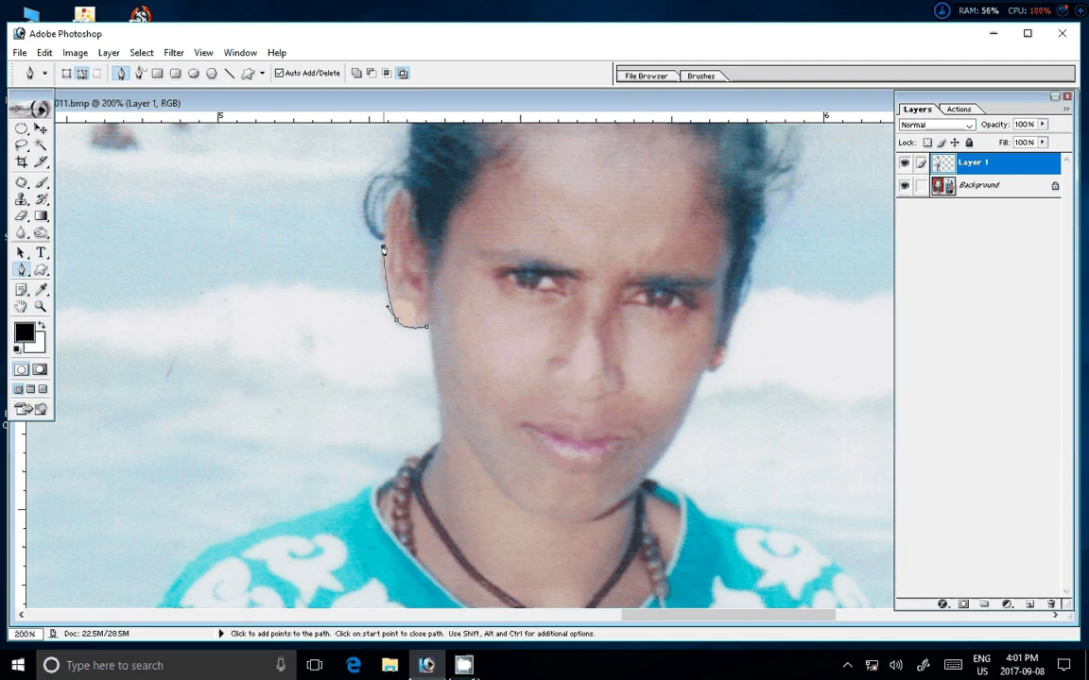
mouse_move(397, 180)
left_mouse_down()
mouse_move(409, 154)
mouse_move(368, 226)
mouse_move(398, 177)
left_mouse_up()
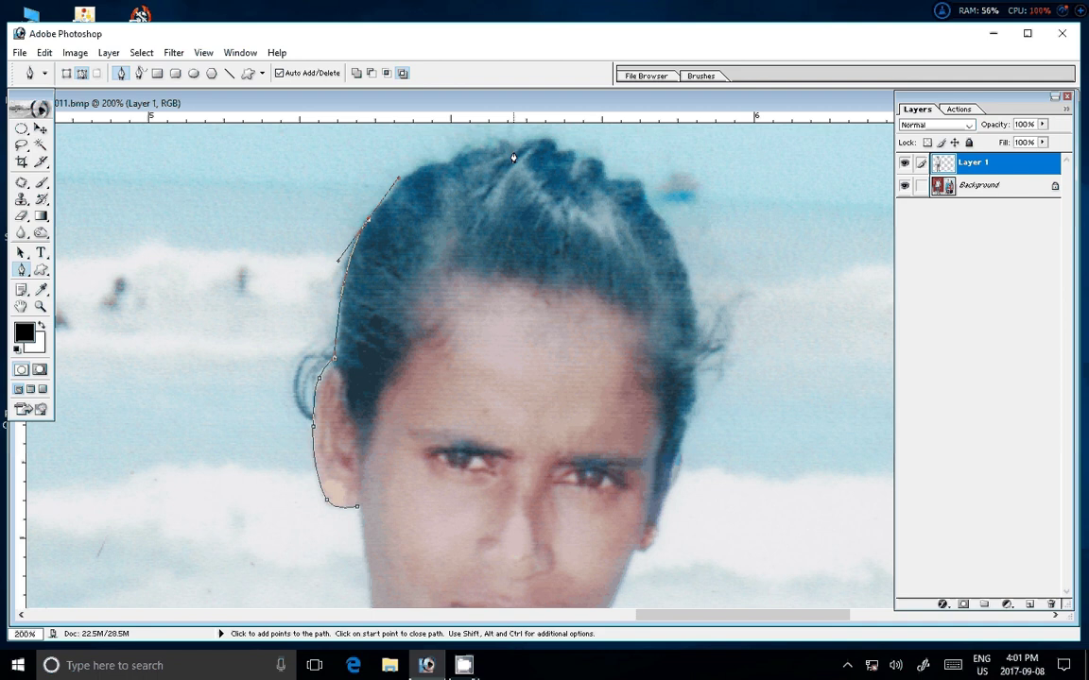
left_click_drag(530, 148, 594, 149)
left_click_drag(673, 246, 698, 298)
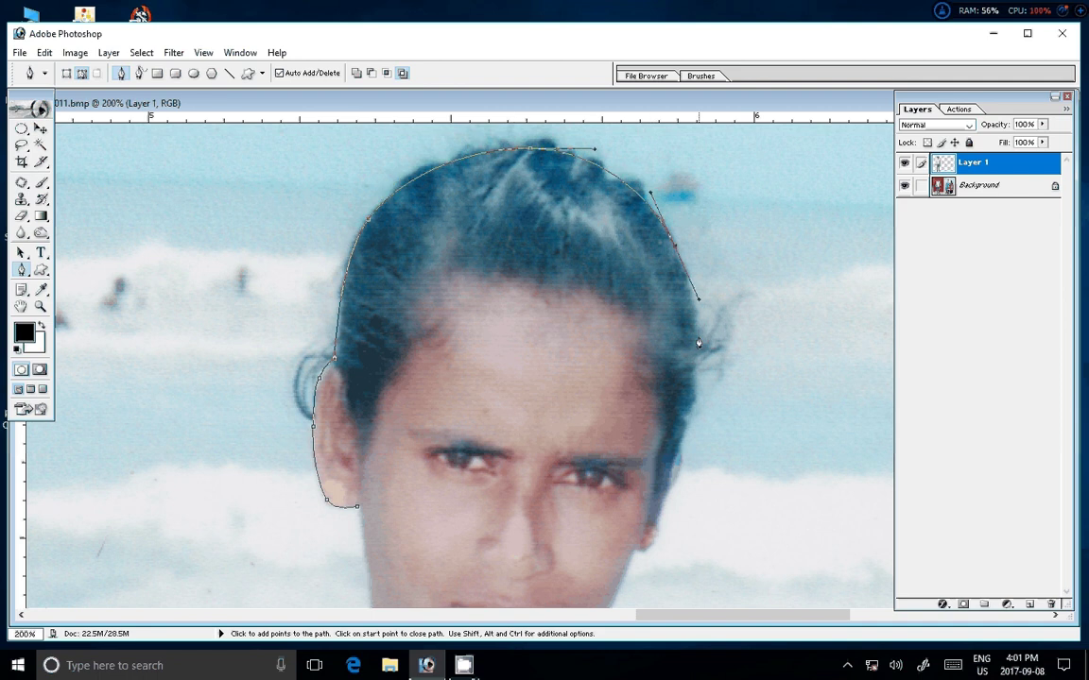
left_click_drag(674, 487, 633, 554)
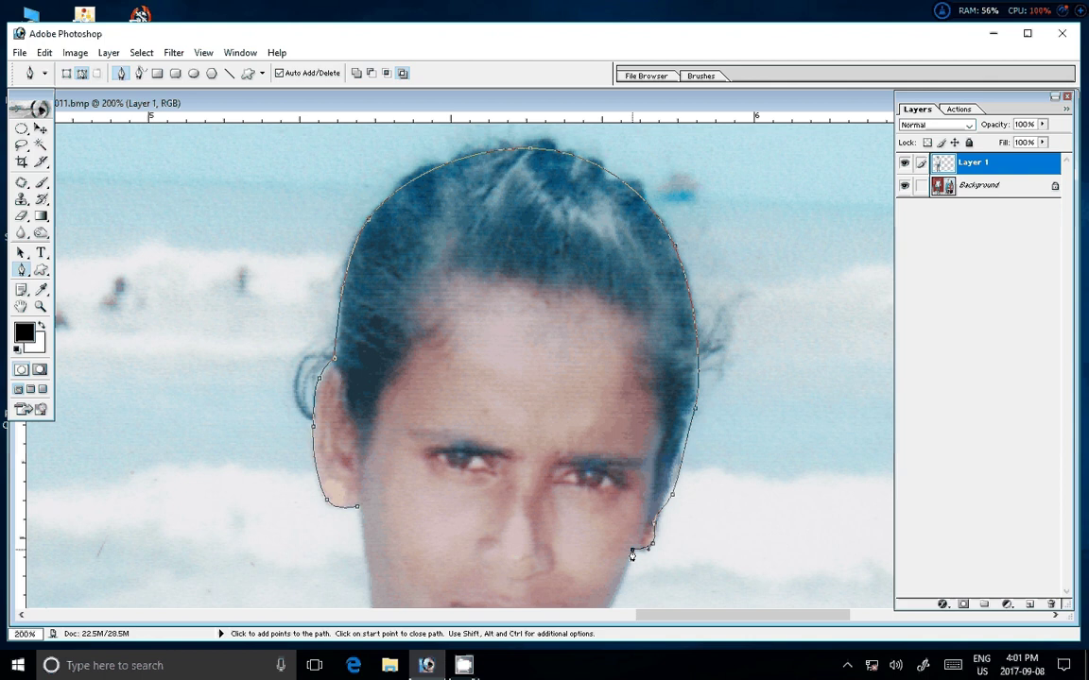
Extend the outline along the woman's shoulder and down her sleeve edge
scroll(632, 553, "down", 5)
left_click_drag(644, 183, 598, 255)
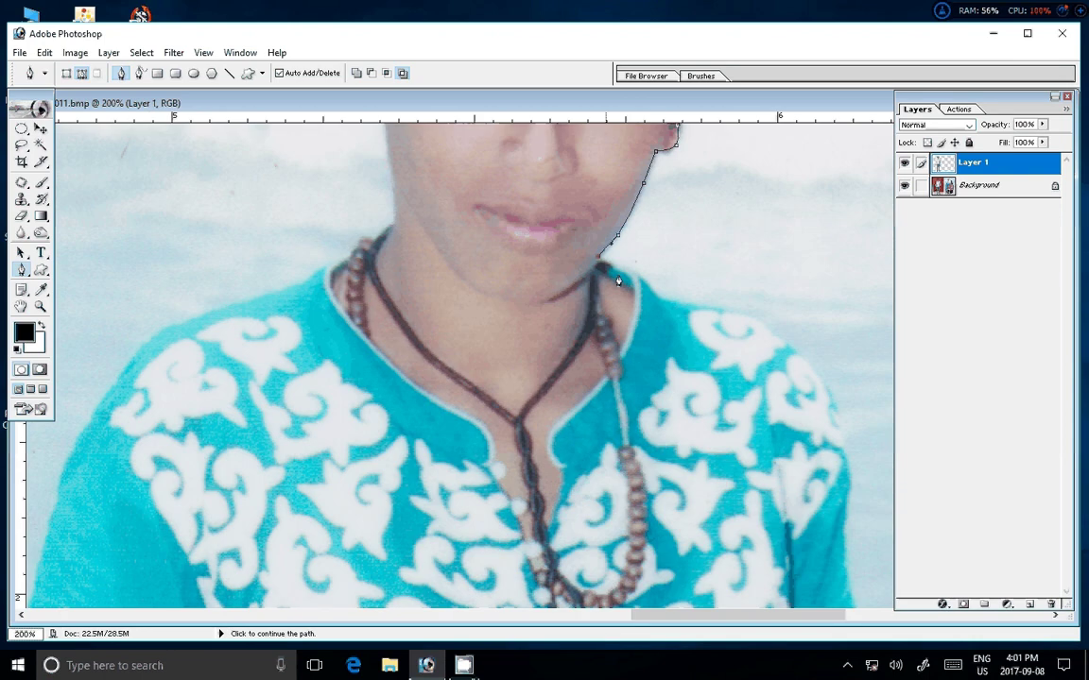
left_click_drag(654, 299, 695, 308)
left_click(773, 338)
left_click(830, 403)
left_click_drag(800, 437, 480, 147)
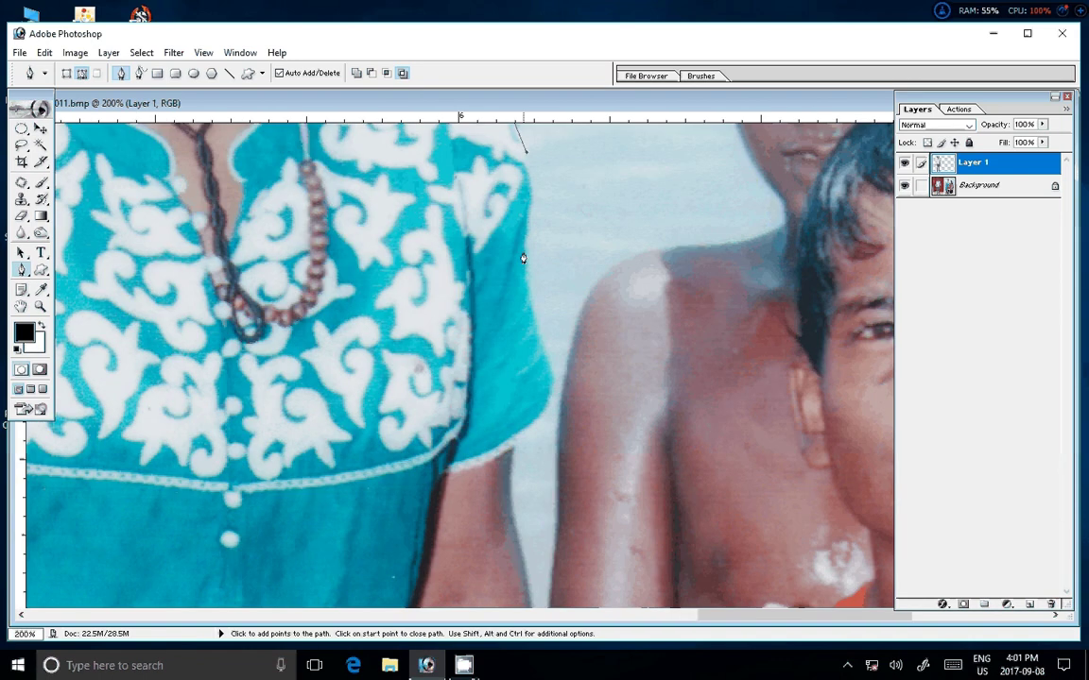
left_click(524, 284)
left_click_drag(555, 375, 554, 389)
left_click(511, 450)
Continue down her arm, around the child's shoulder and beside the child's shirt
left_click_drag(515, 521, 498, 266)
left_click(497, 267)
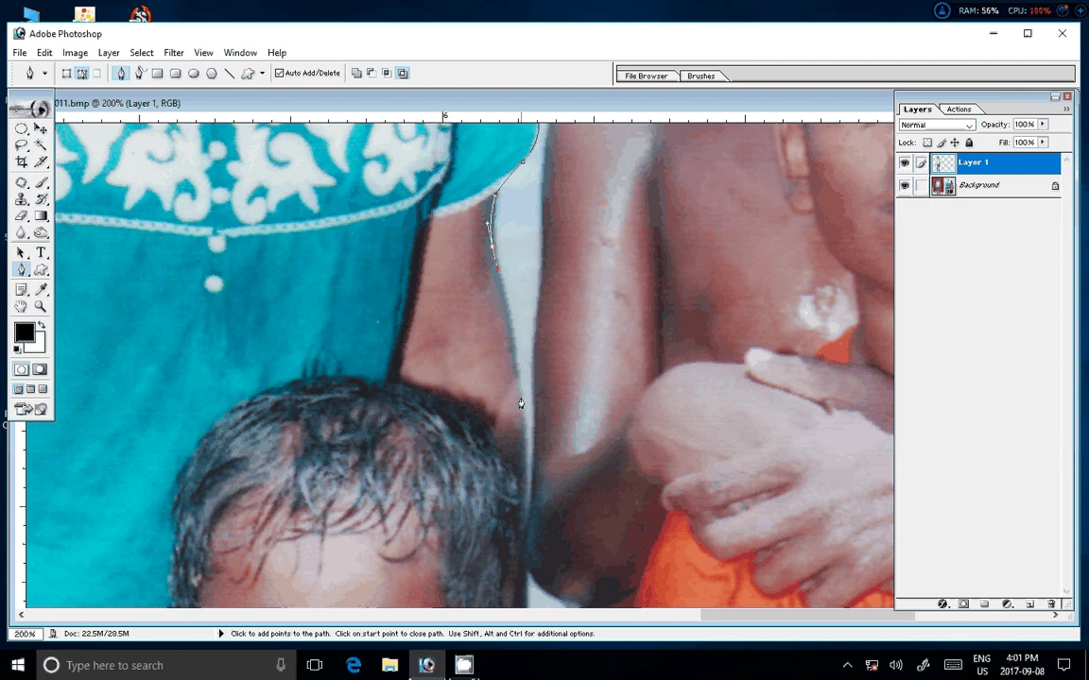
left_click(520, 404)
left_click_drag(520, 404, 510, 215)
left_click(516, 397)
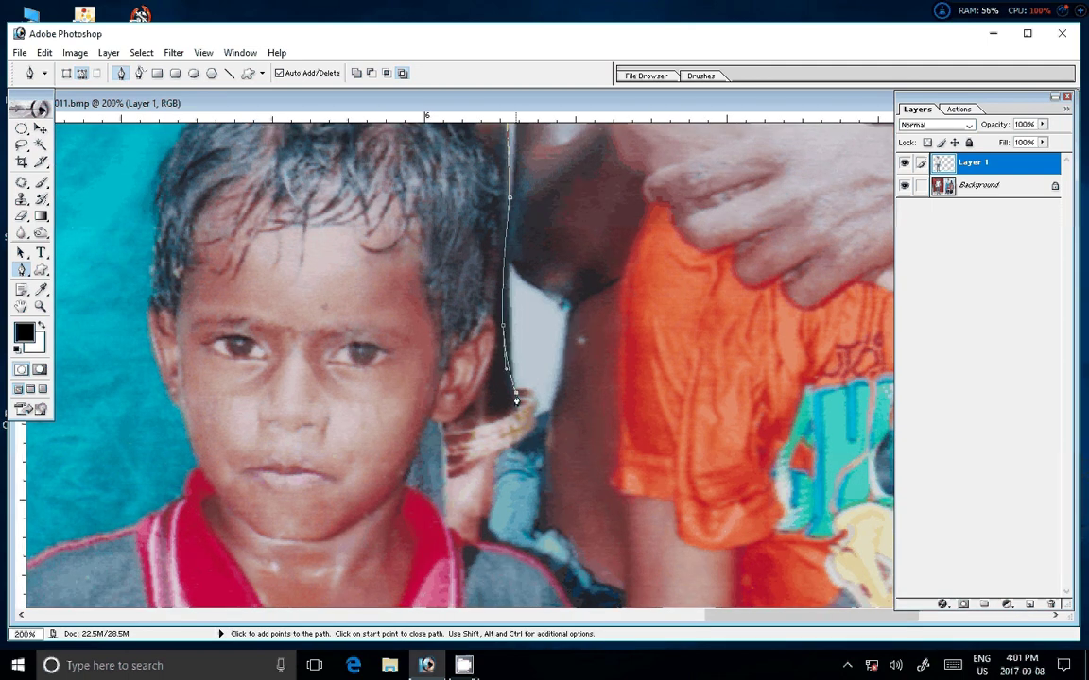
left_click(534, 398)
left_click(536, 436)
left_click(500, 452)
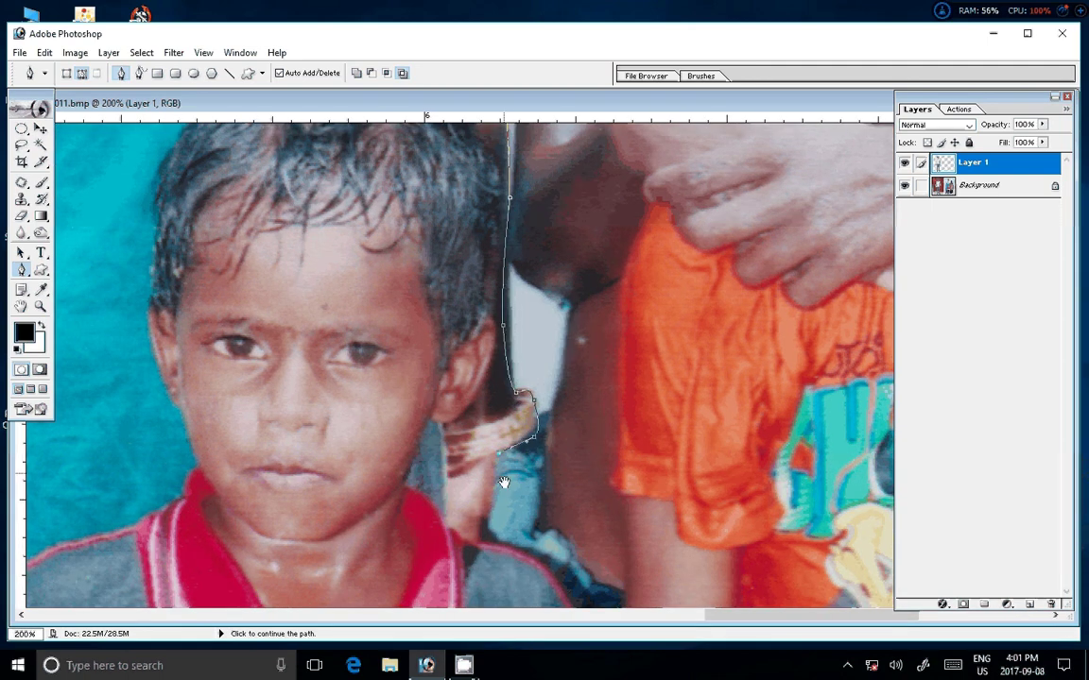
left_click_drag(504, 483, 513, 234)
left_click(493, 276)
left_click(498, 326)
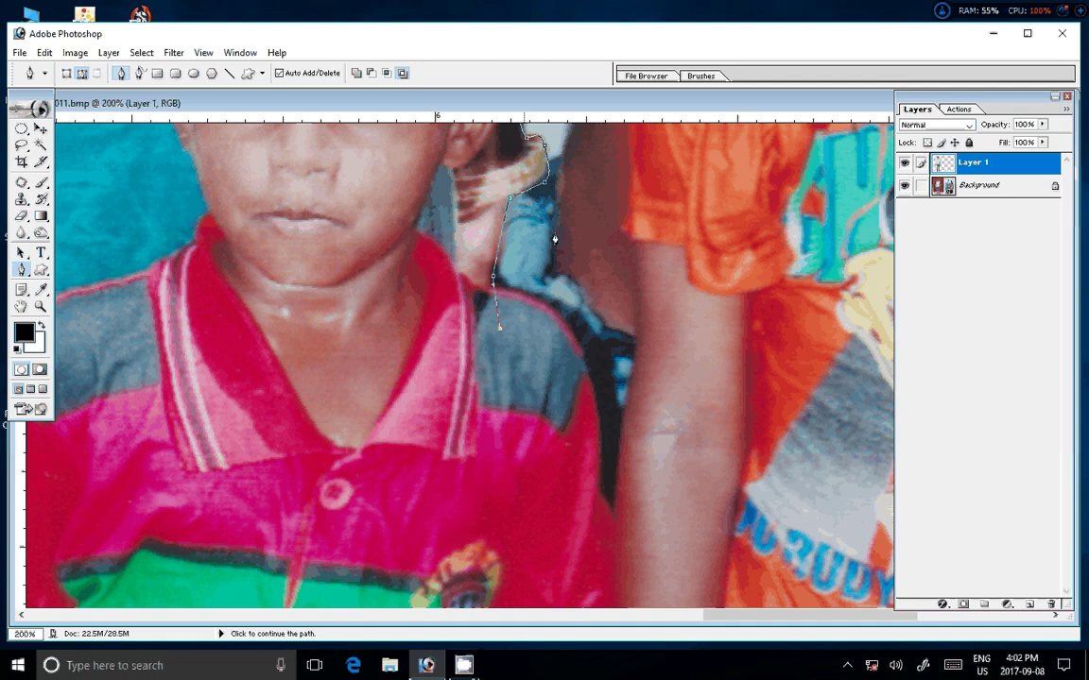
scroll(555, 239, "down", 5)
Outline around the child's feet, up the child's left side and down the woman's left leg
scroll(556, 432, "down", 1)
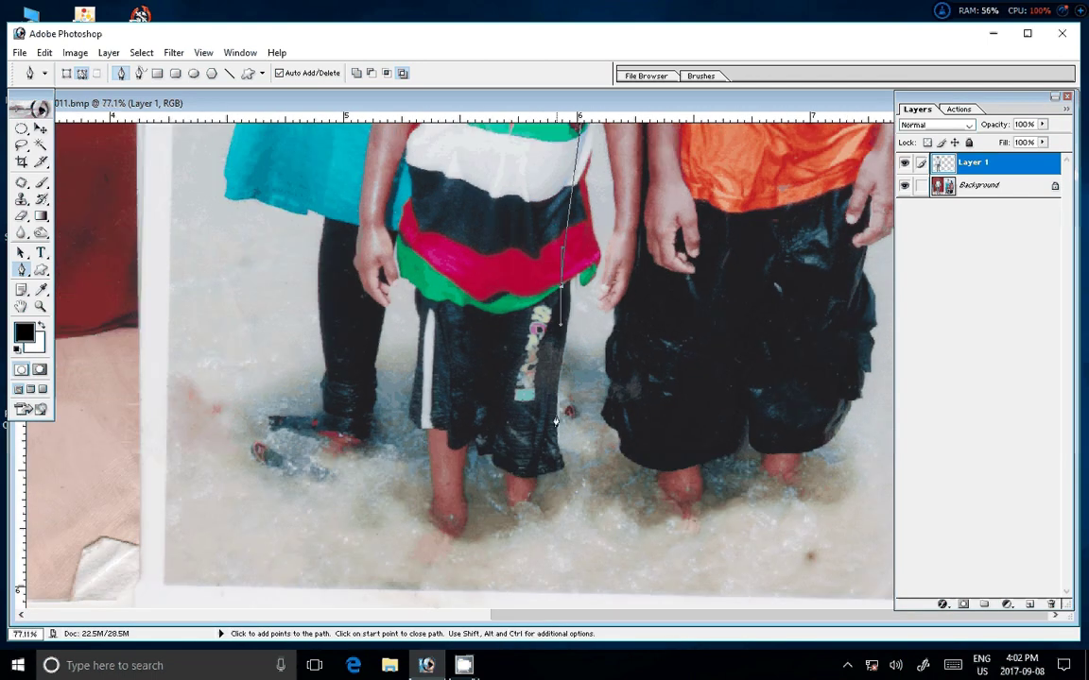
left_click(551, 461)
left_click(529, 517)
left_click(425, 433)
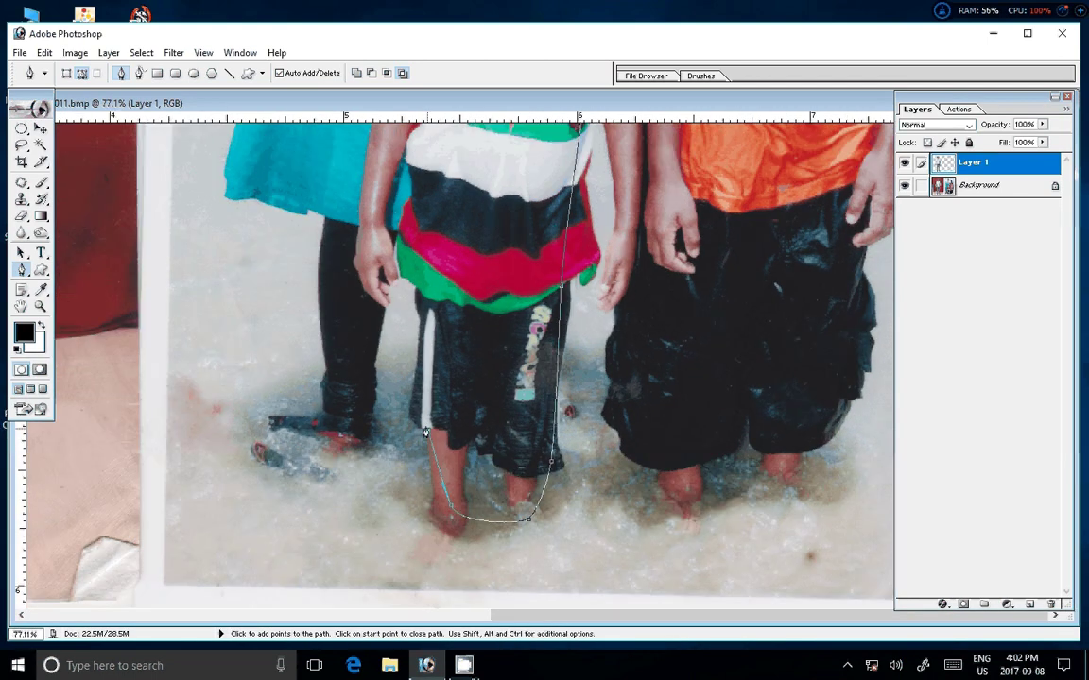
left_click(423, 307)
left_click(399, 231)
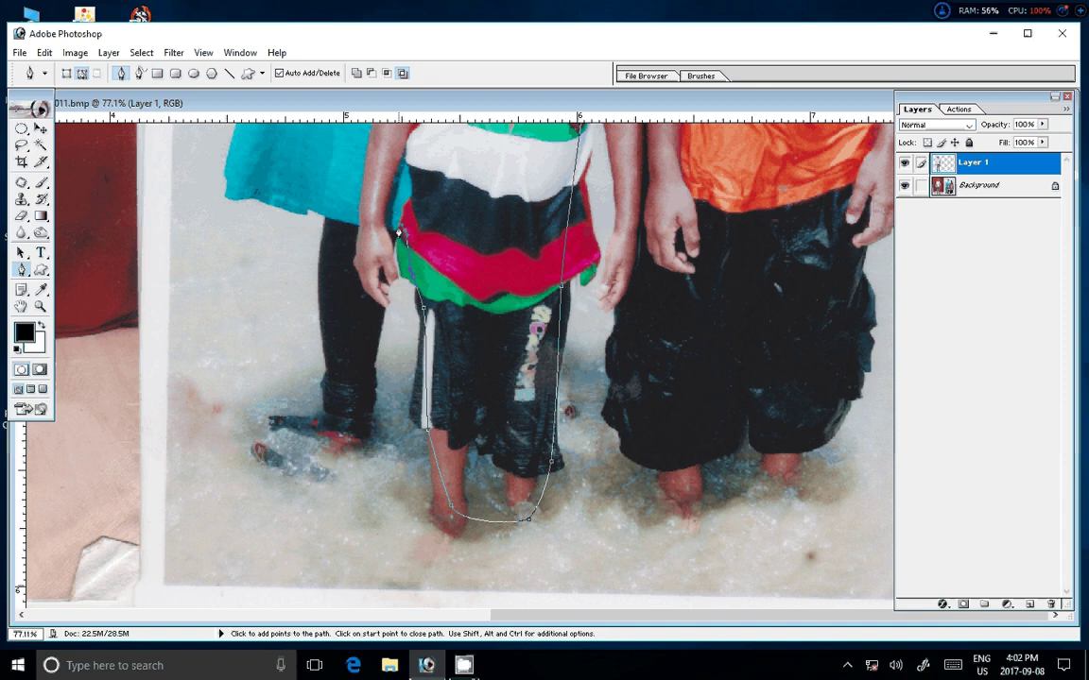
left_click(378, 321)
left_click(377, 408)
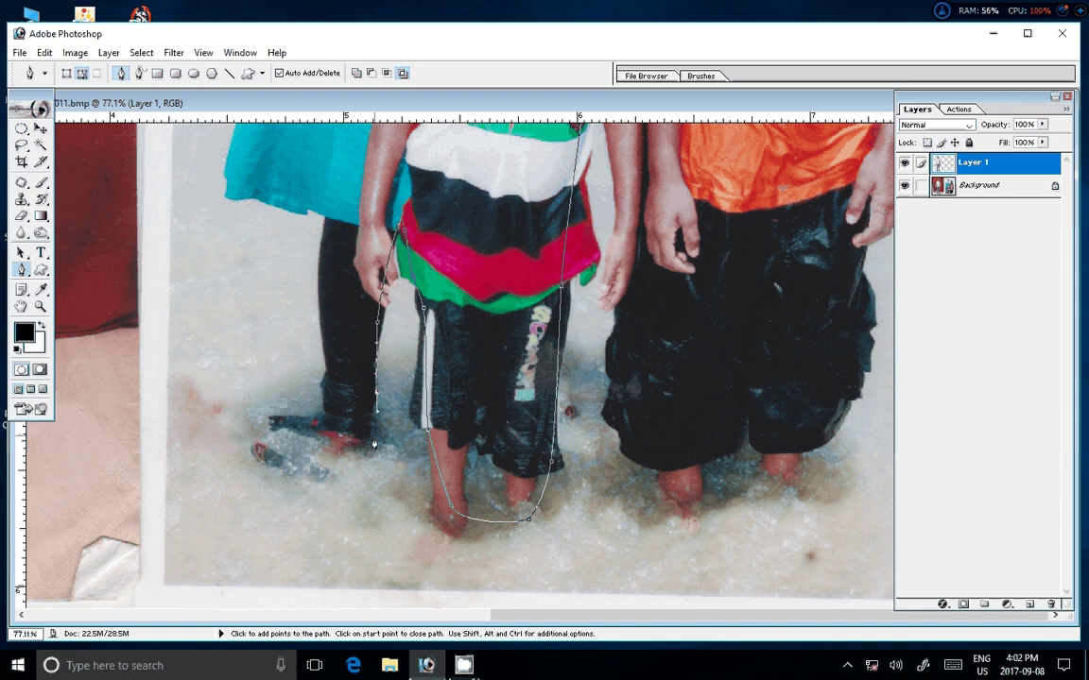
Trace around the woman's foot and the dark object, then back up her left leg
left_click(373, 442)
left_click(353, 490)
left_click(263, 464)
left_click(252, 454)
left_click(252, 445)
left_click(260, 433)
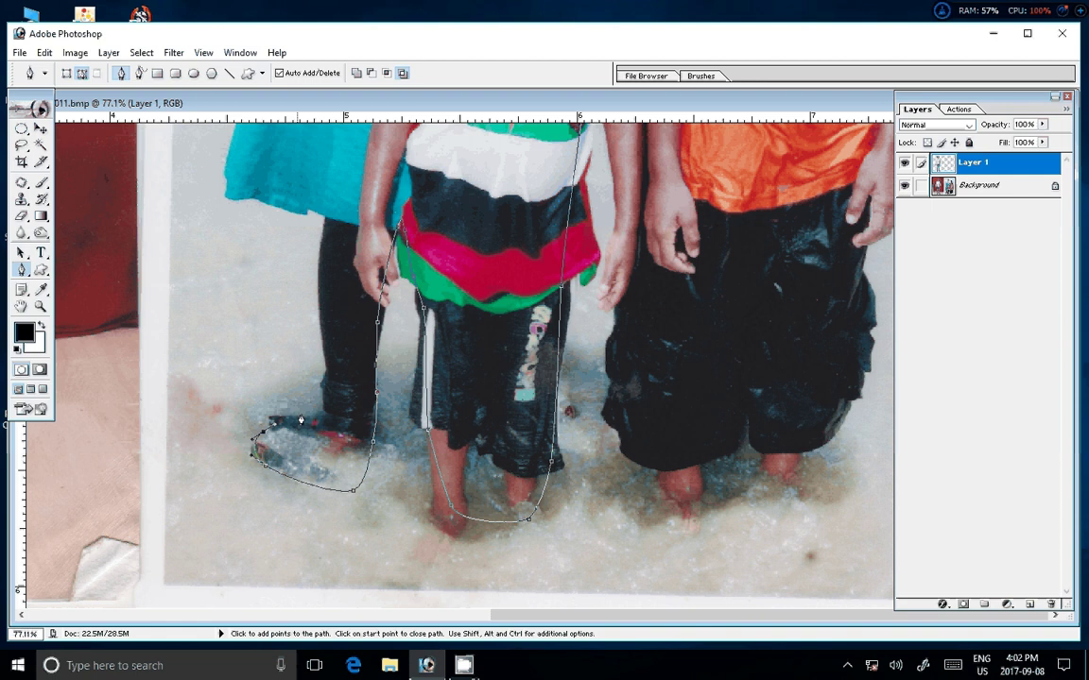
left_click(338, 412)
left_click(328, 351)
left_click(315, 294)
left_click(321, 238)
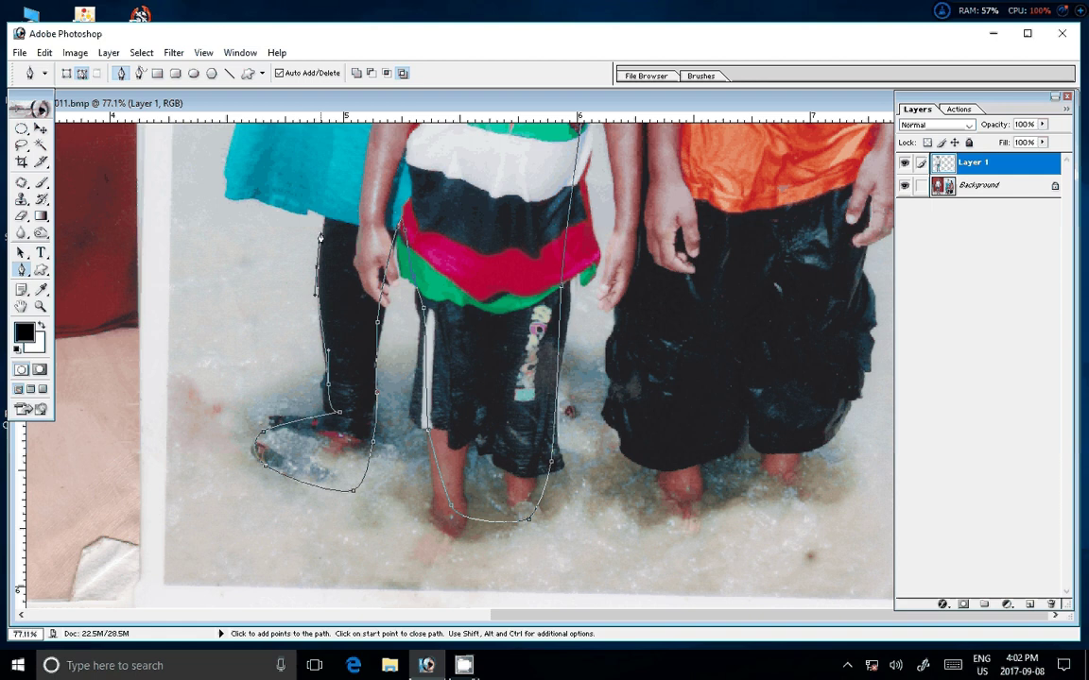
Continue the outline from the dress hem up its left edge to her wrist and arm
left_click_drag(258, 221, 401, 437)
left_click(401, 436)
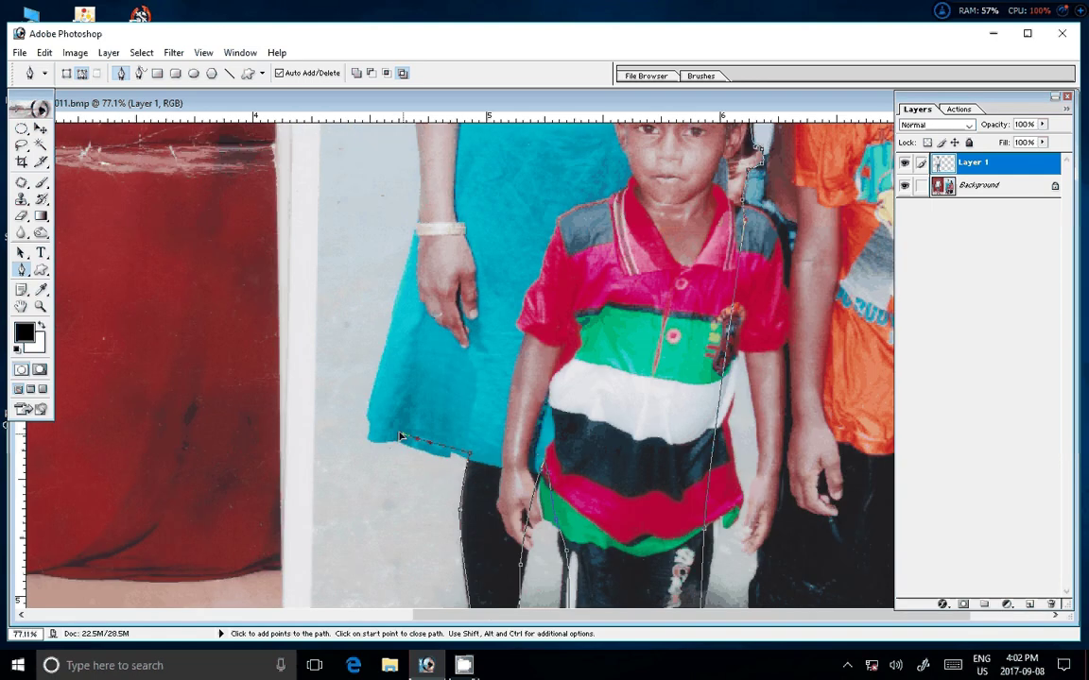
left_click(376, 429)
left_click(374, 391)
left_click(419, 234)
left_click_drag(418, 233, 396, 382)
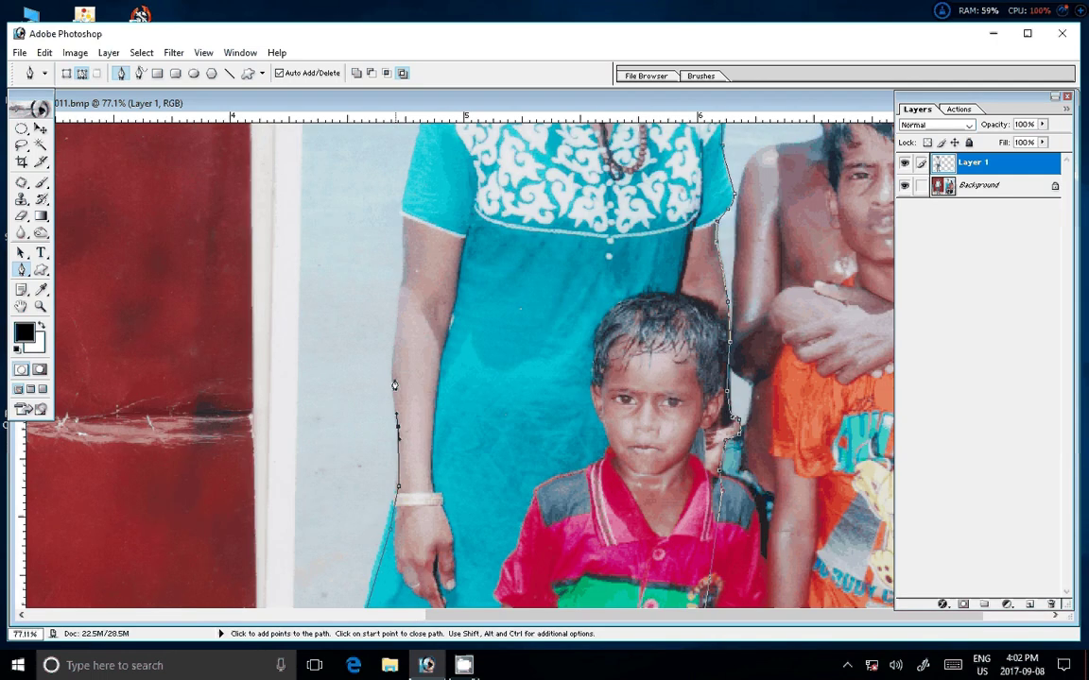
left_click(394, 385)
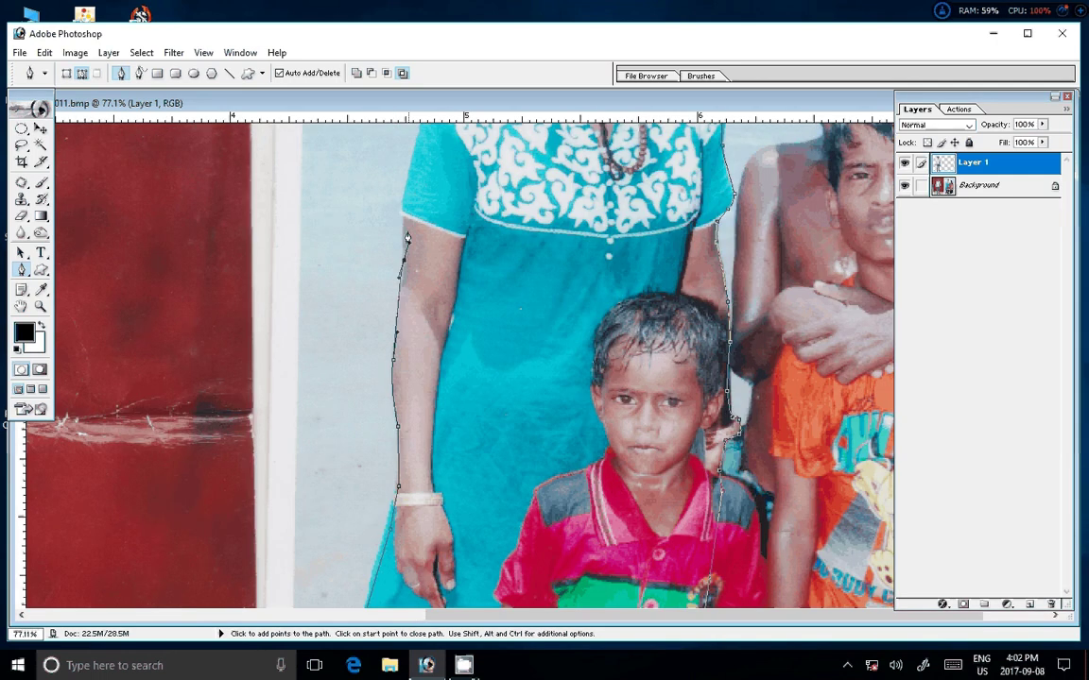
Trace along her shoulder and neck, closing the path at the starting point
left_click_drag(406, 238, 374, 436)
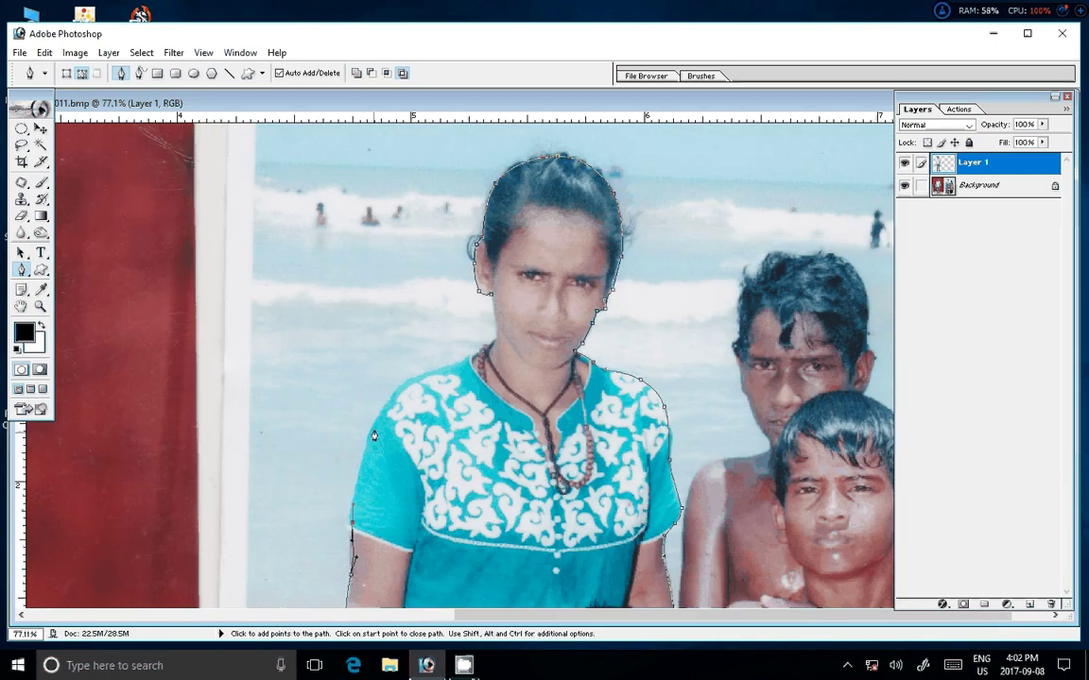
left_click(389, 390)
left_click(441, 365)
left_click(459, 357)
left_click(482, 349)
left_click(494, 317)
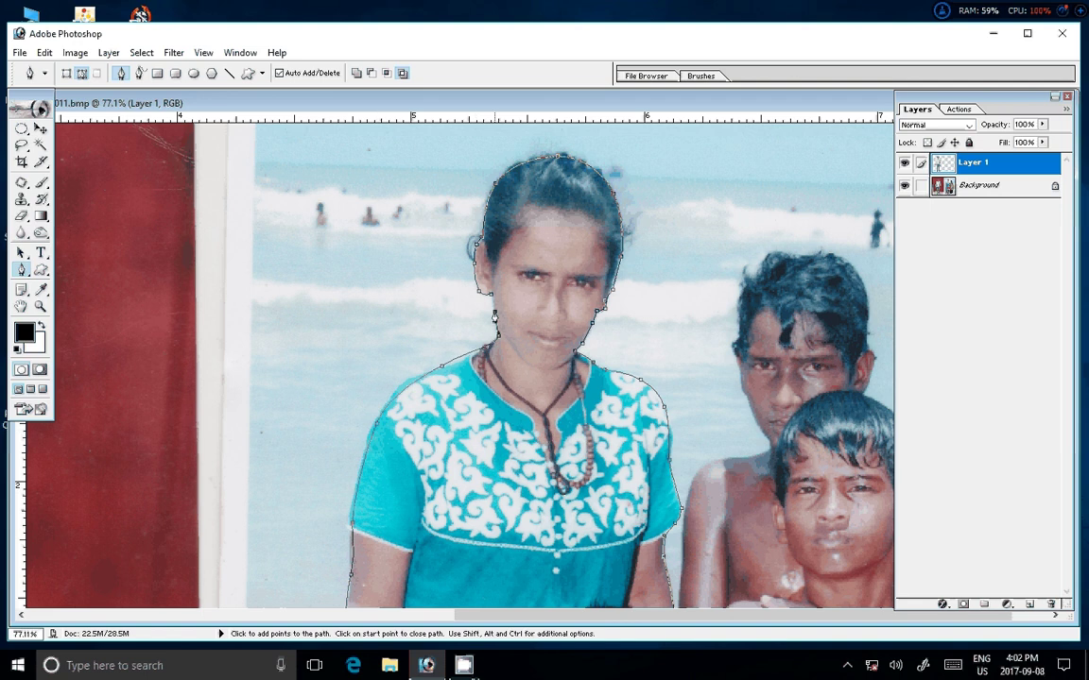
left_click(494, 316)
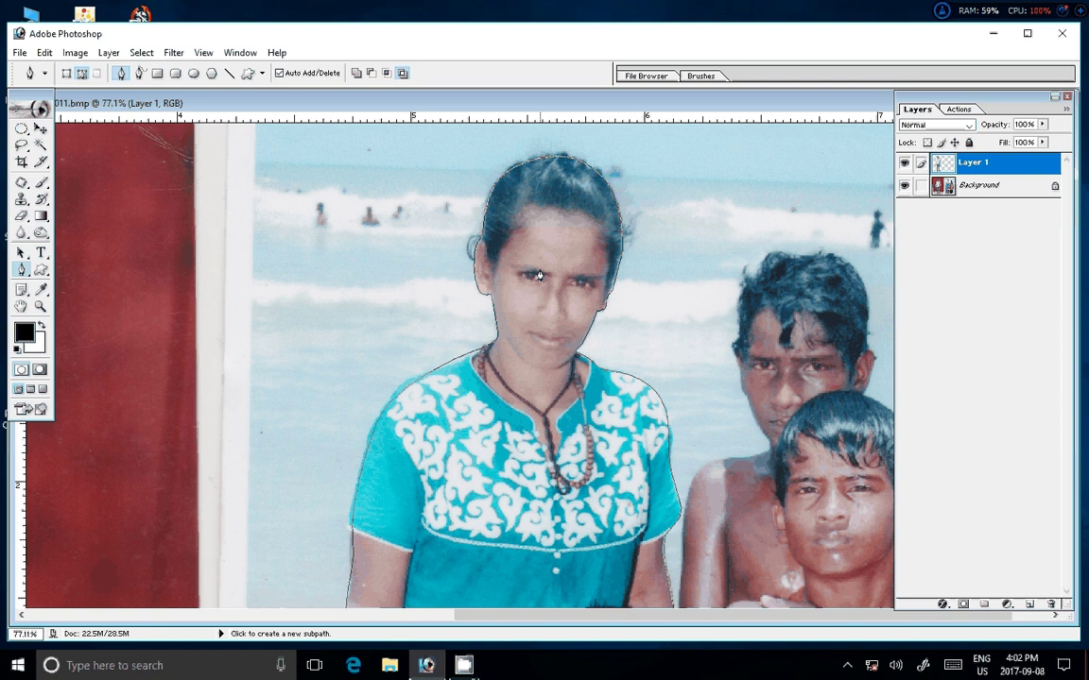
Convert the woman-and-child path to a selection and copy it from Background to Layer 2 with Ctrl+J
right_click(539, 275)
left_click(601, 281)
left_click(601, 275)
left_click(1002, 189)
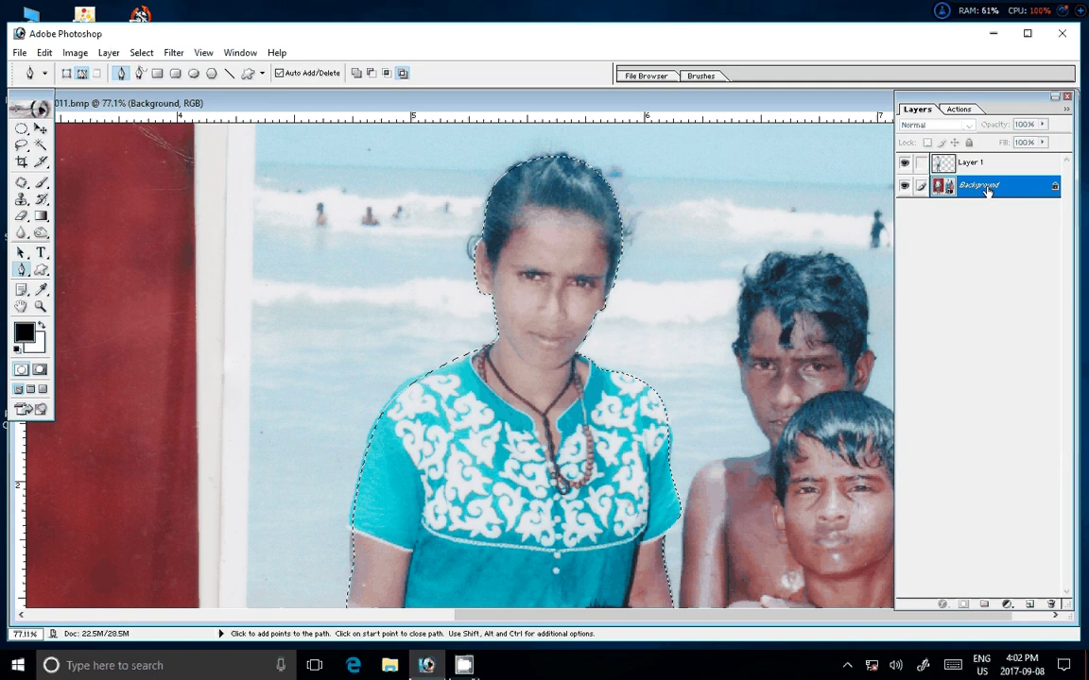
key("ctrl+j")
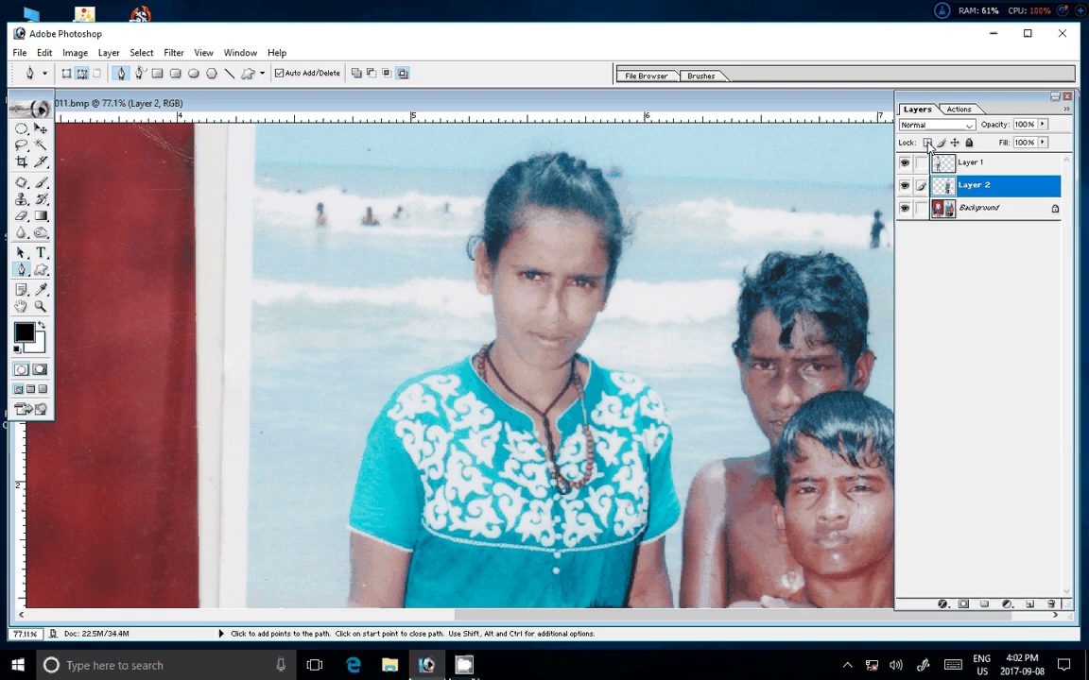
Fit the whole image in the window and hide the Background layer
key("z")
key("ctrl+0")
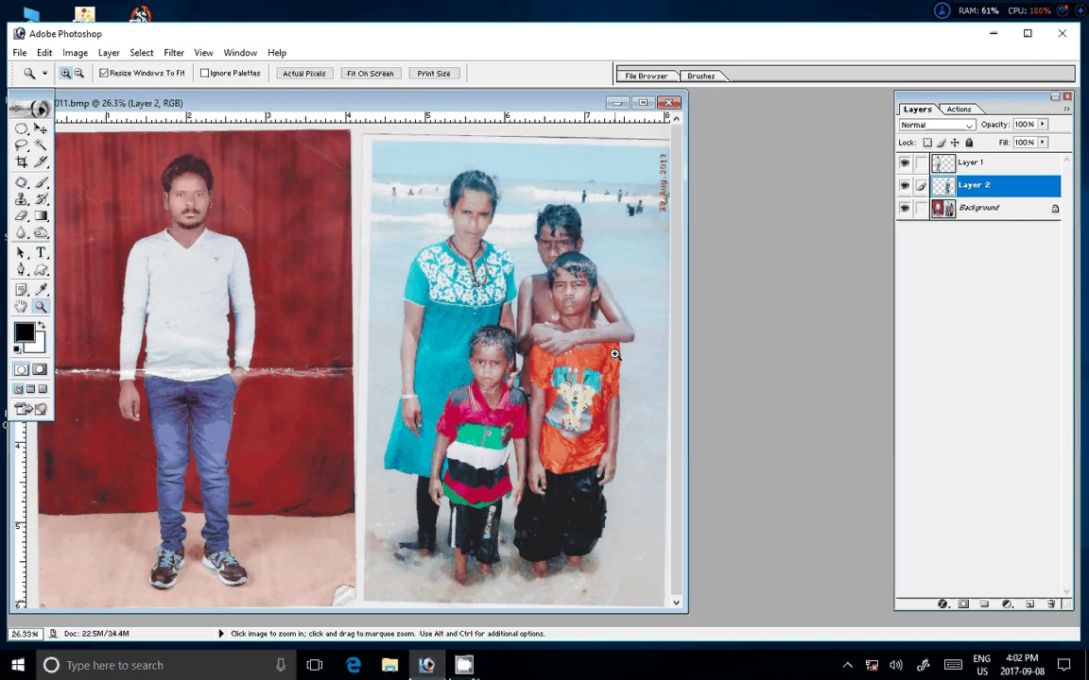
left_click(904, 210)
Move the man beside the woman, rotate Layer 2 slightly, shift it left, and hide Layer 1
key("v")
mouse_move(200, 301)
left_mouse_down()
mouse_move(529, 303)
mouse_move(422, 304)
left_mouse_up()
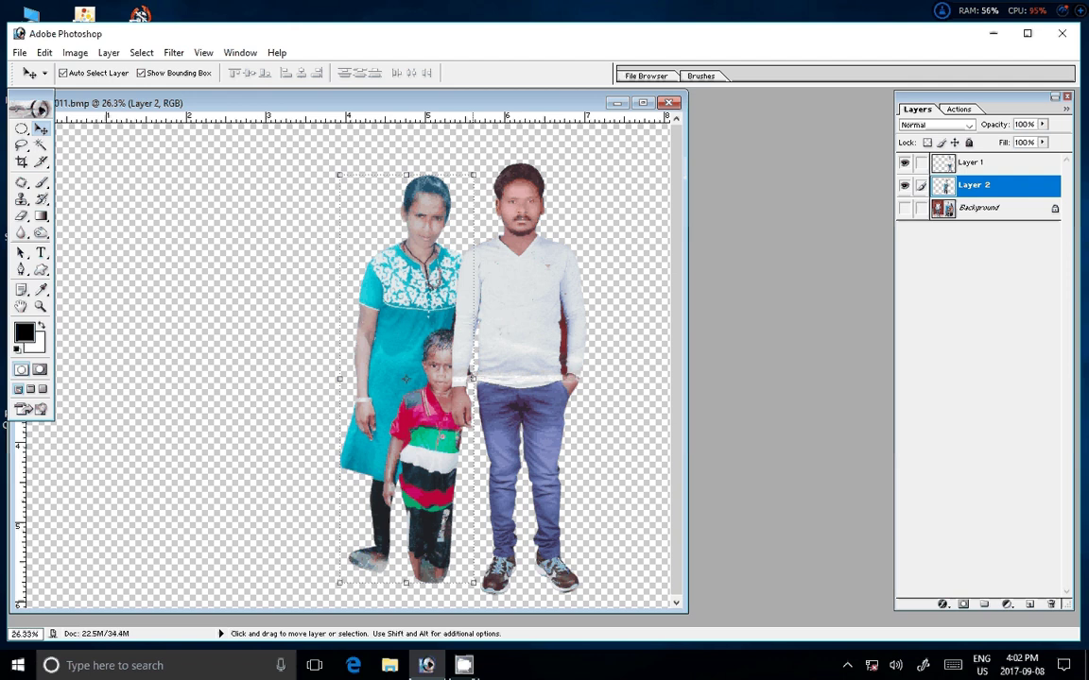
key("ctrl+t")
left_click_drag(495, 176, 482, 152)
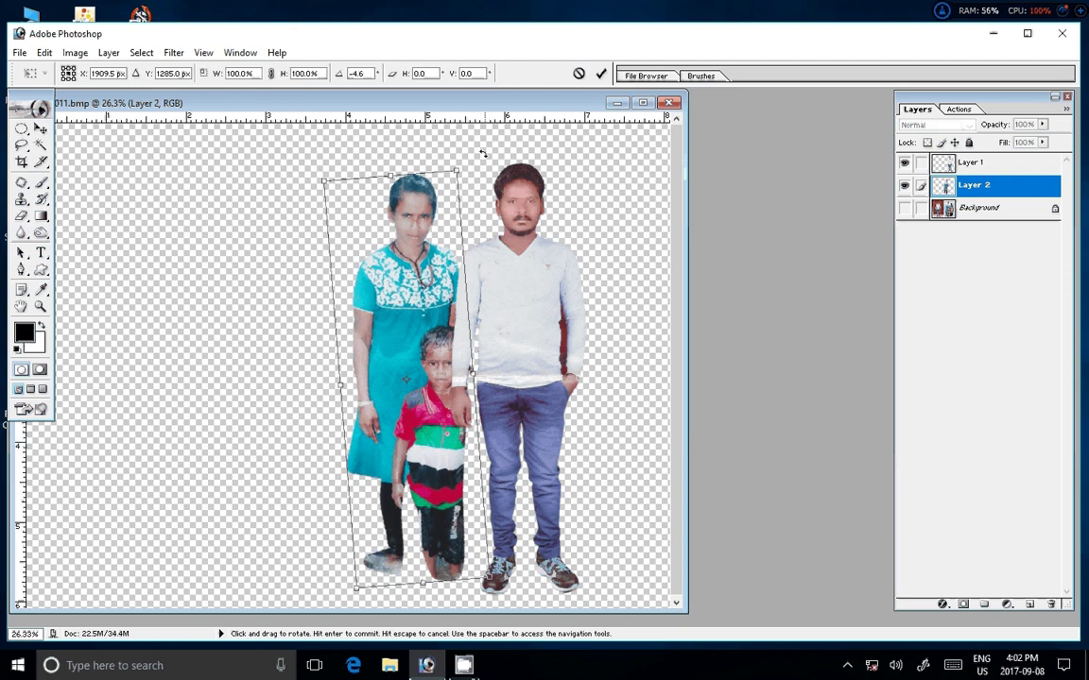
key("Return")
left_click_drag(368, 286, 249, 291)
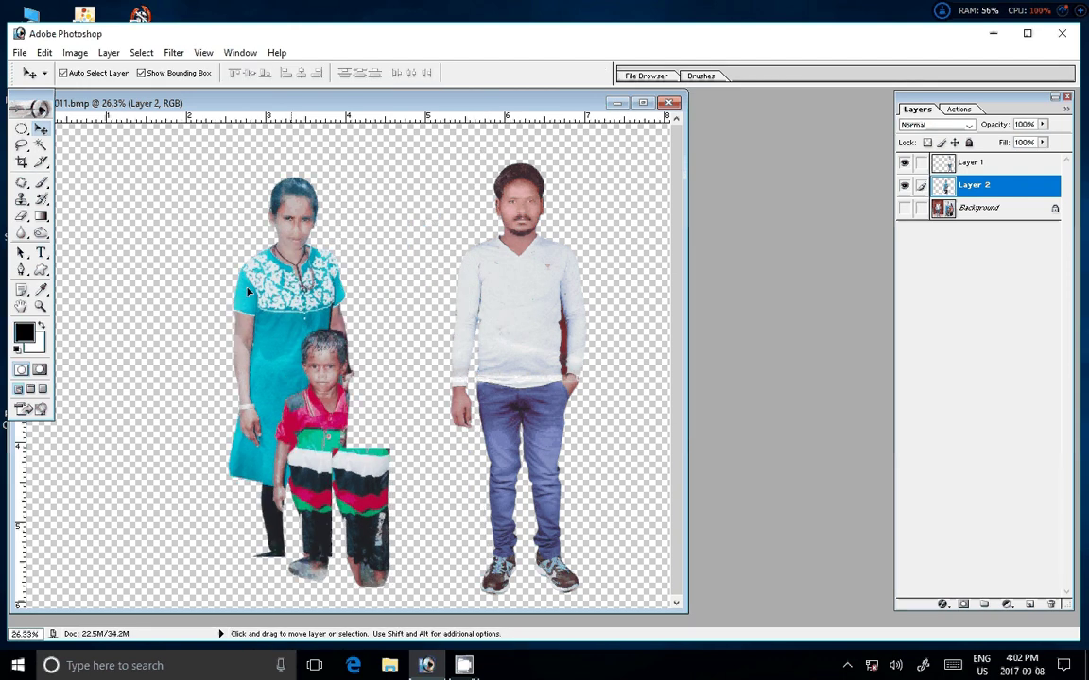
left_click(479, 265)
Hide the man's layer and draw a rectangular selection around the woman's head
left_click(905, 163)
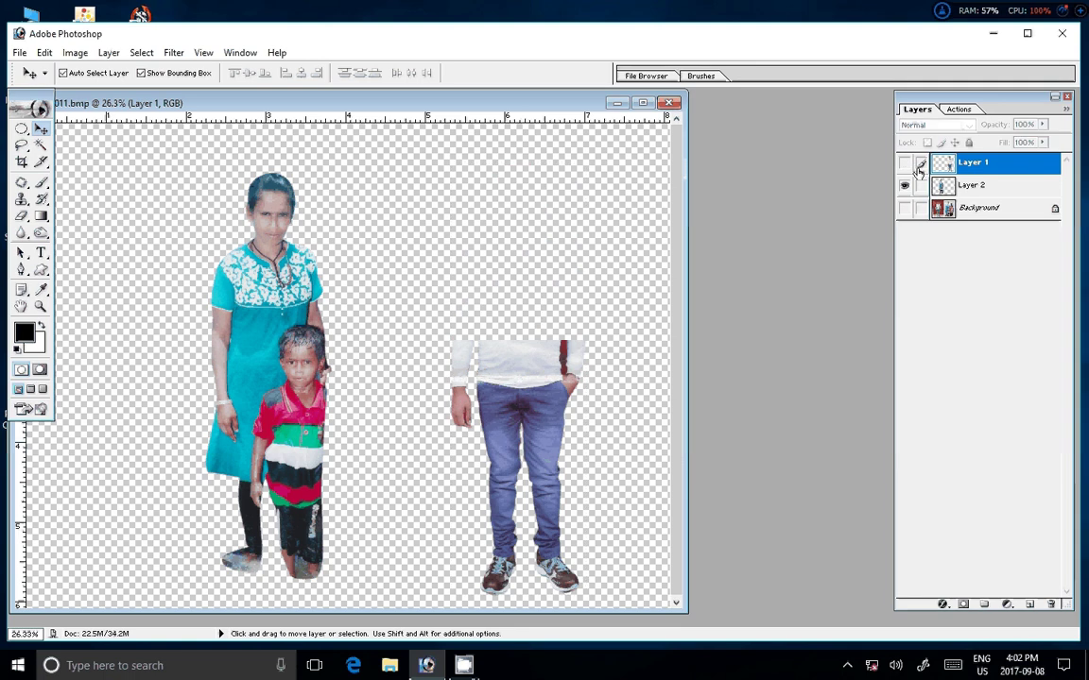
left_click(297, 351)
key("m")
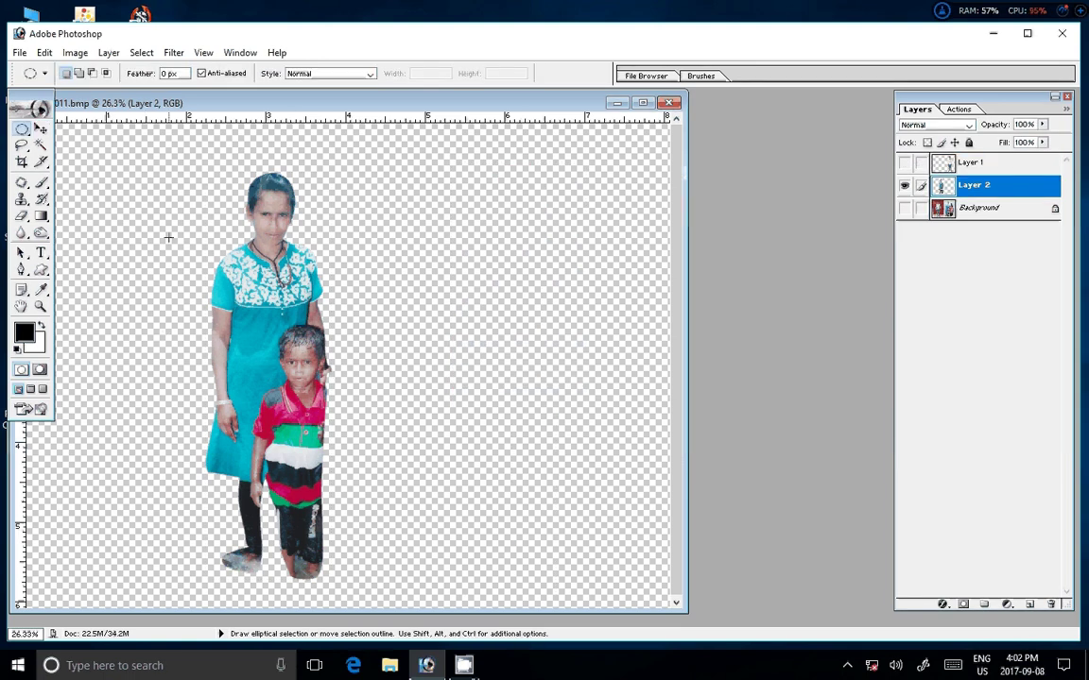
left_click_drag(167, 234, 261, 518)
left_click(261, 518)
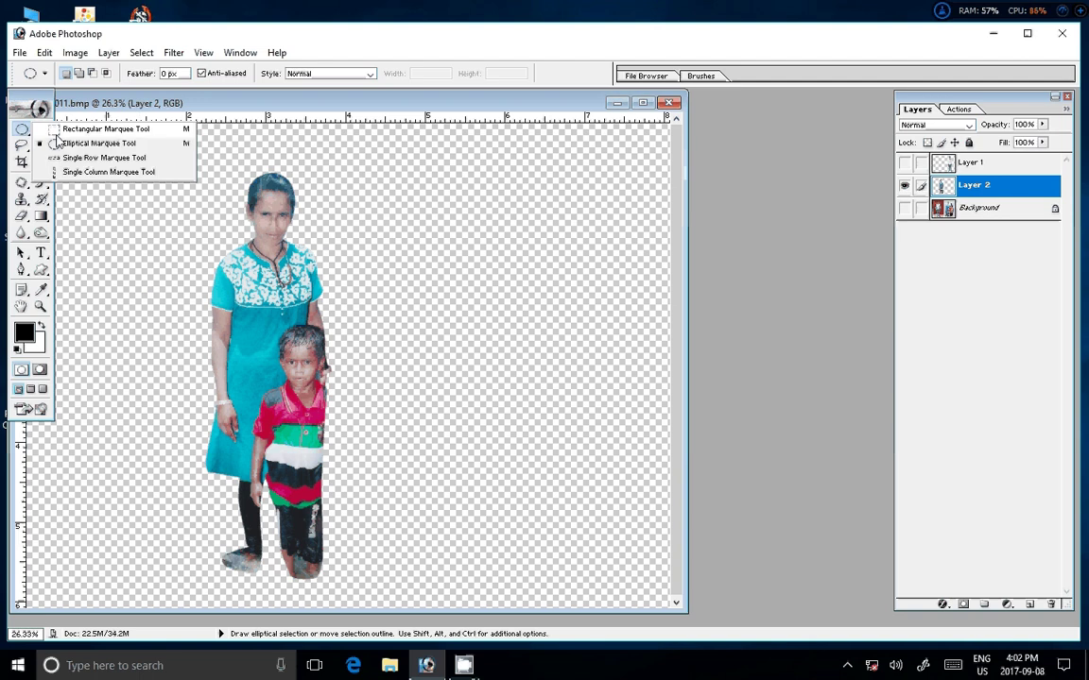
left_click_drag(27, 135, 90, 127)
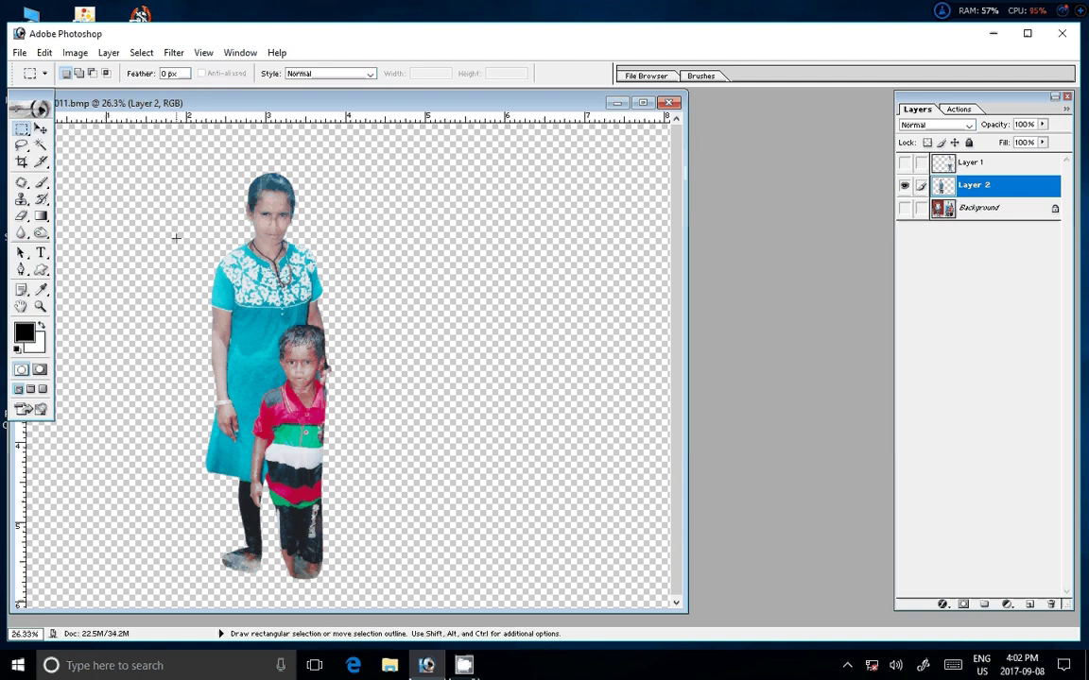
left_click_drag(183, 248, 273, 590)
left_click_drag(220, 157, 317, 300)
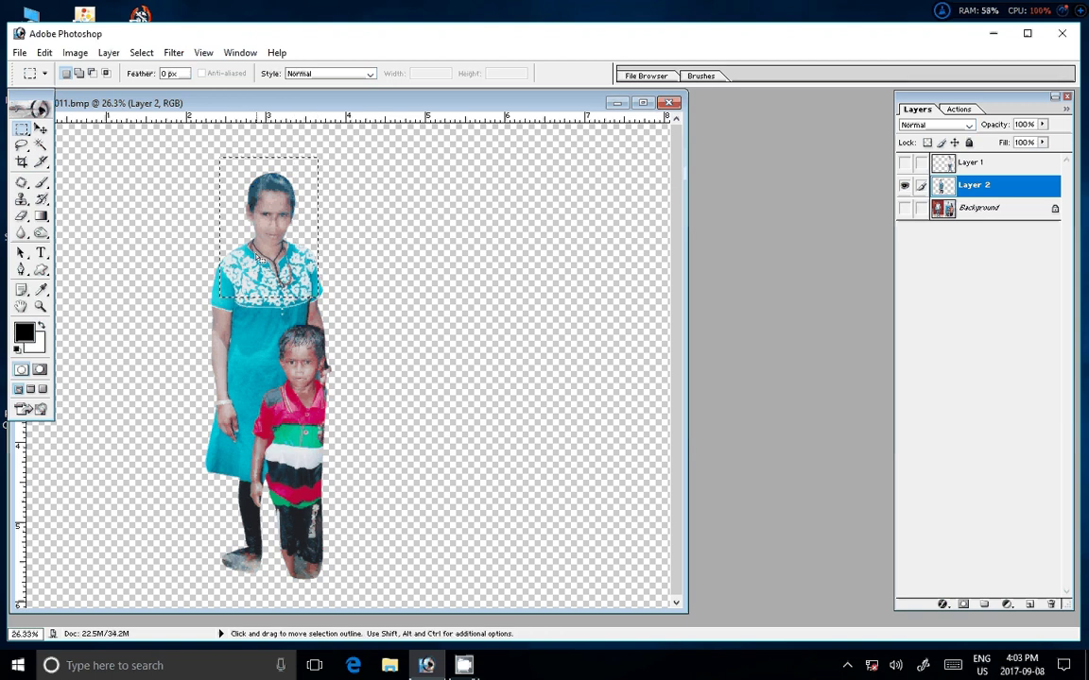
Copy the head onto new Layer 3, hide Layer 2, and bring up the Open dialog
key("ctrl+j")
left_click(905, 207)
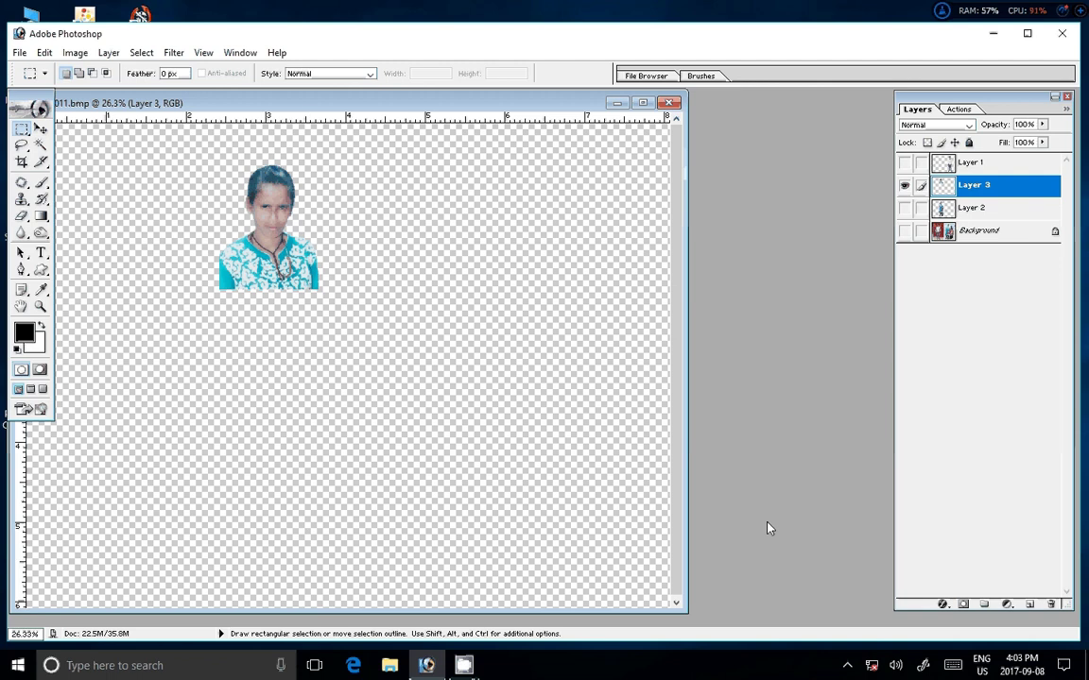
key("ctrl+o")
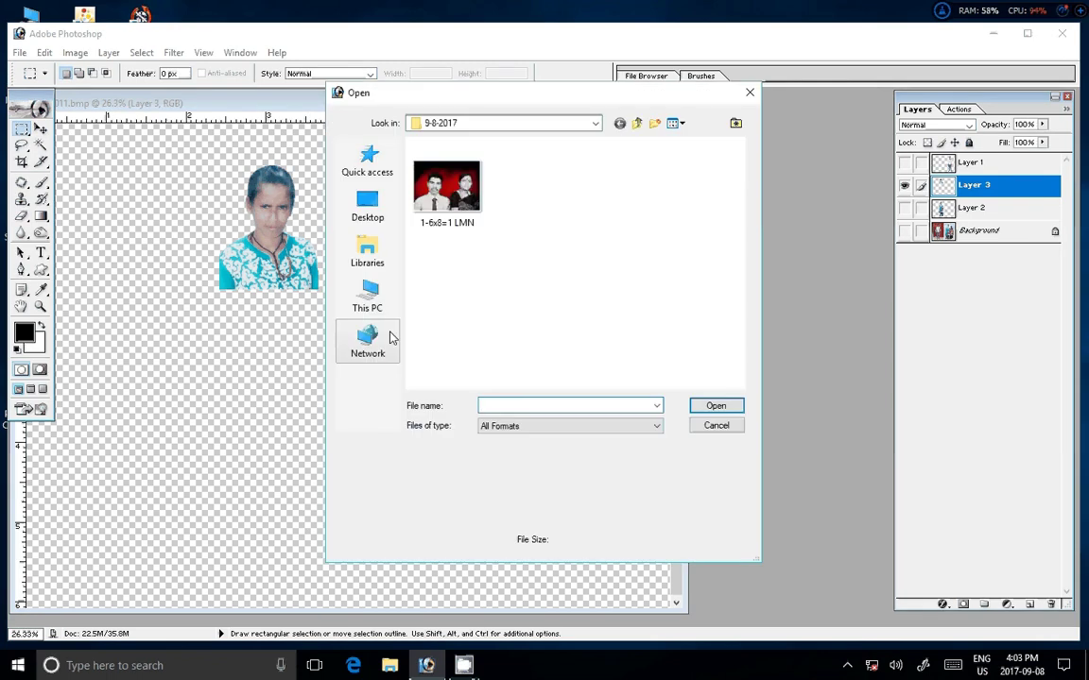
Browse LOCAL DISK (D:) into folder B and view it as large icons
left_click(368, 298)
left_click(455, 238)
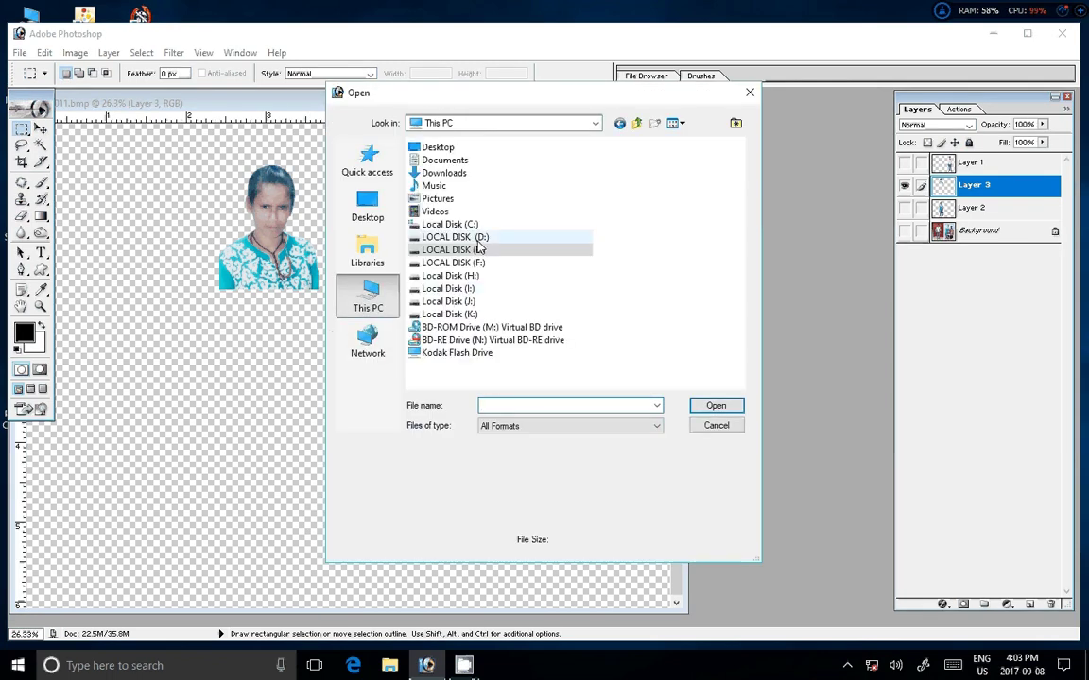
left_click(716, 406)
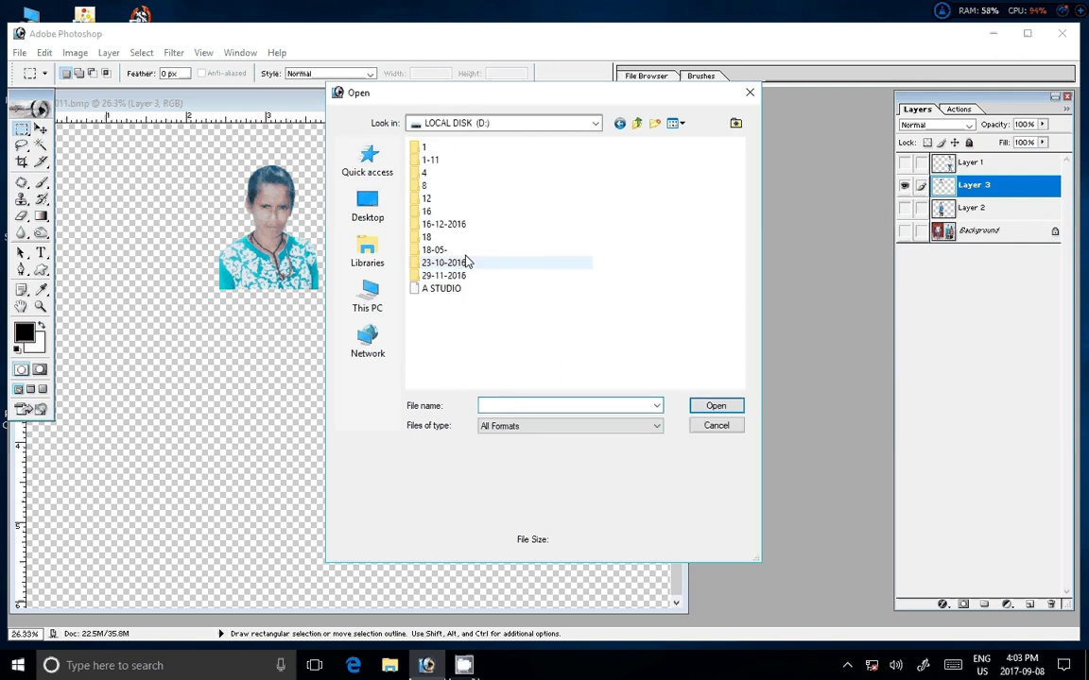
left_click(426, 340)
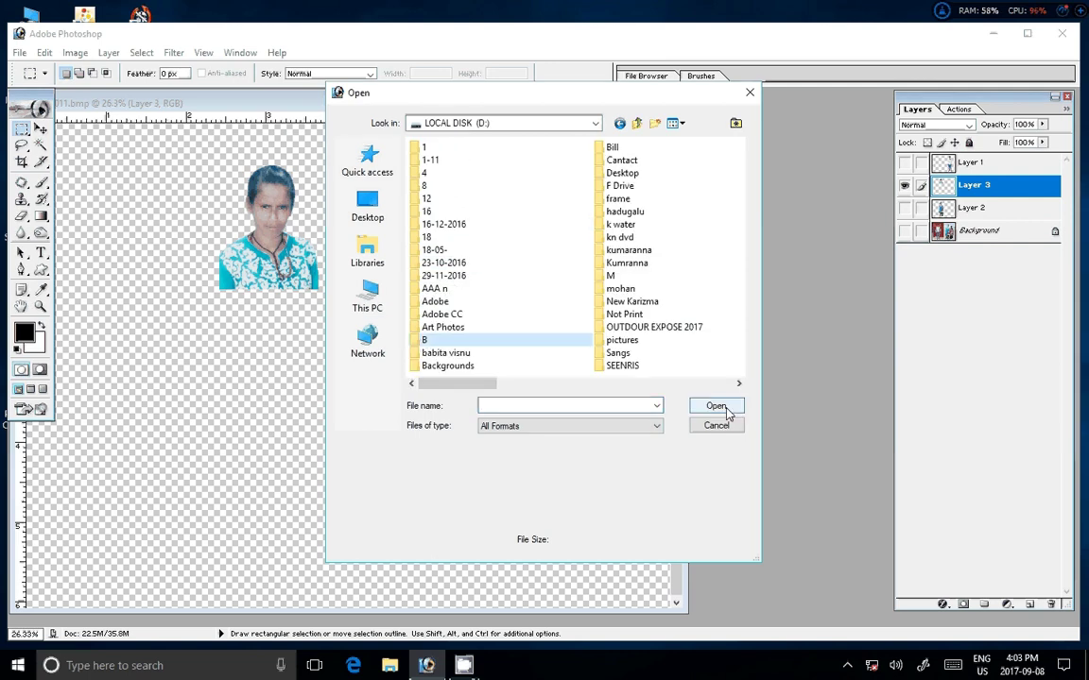
left_click(716, 406)
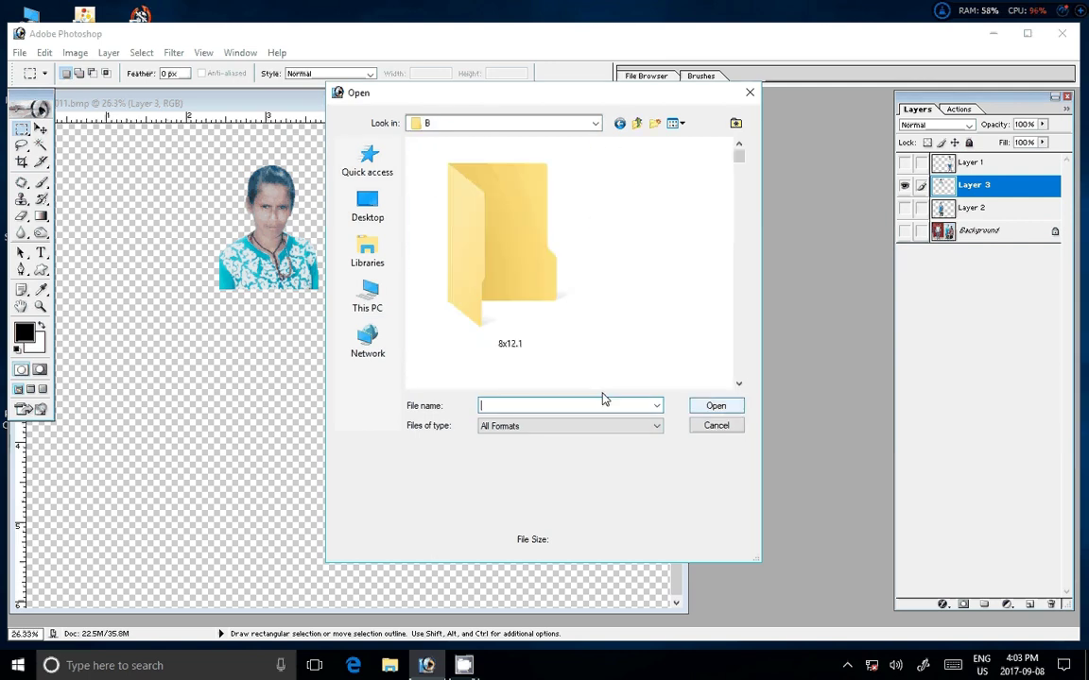
left_click(684, 124)
left_click(729, 159)
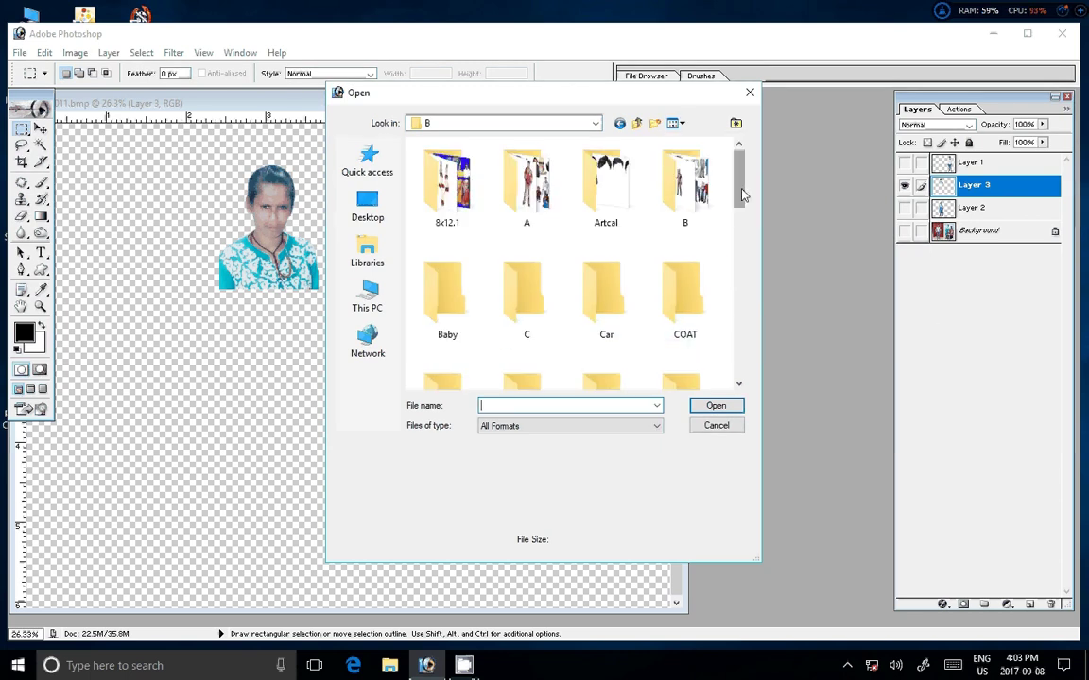
mouse_move(740, 182)
left_mouse_down()
mouse_move(748, 322)
mouse_move(749, 299)
left_mouse_up()
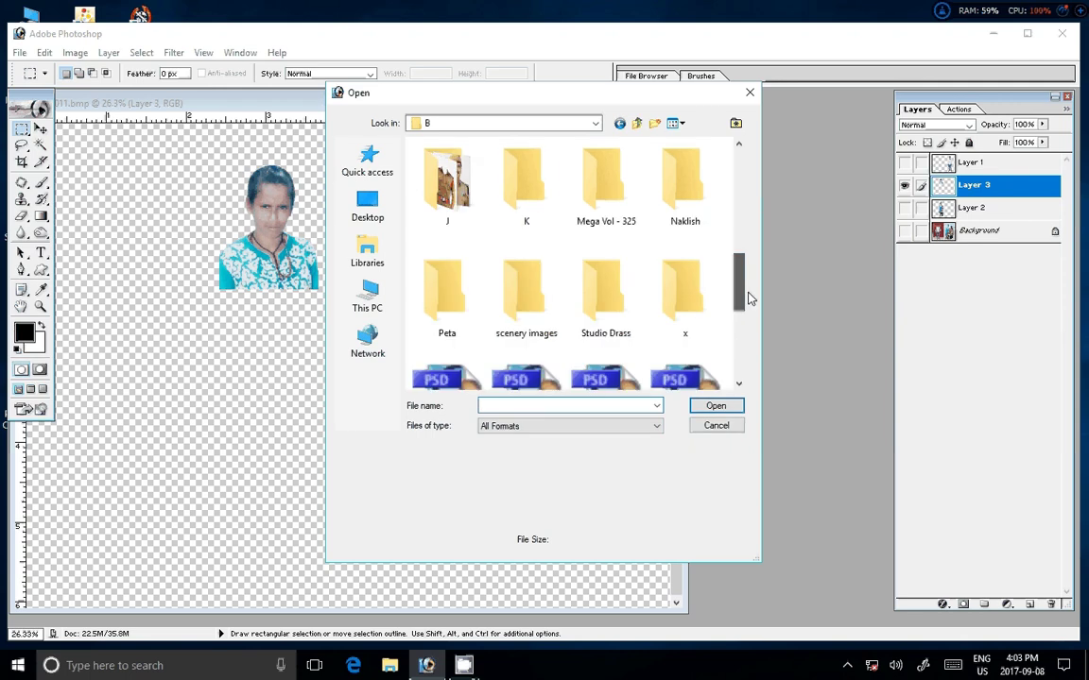
Open folder K and scroll through its contents
left_click(513, 203)
left_click(728, 406)
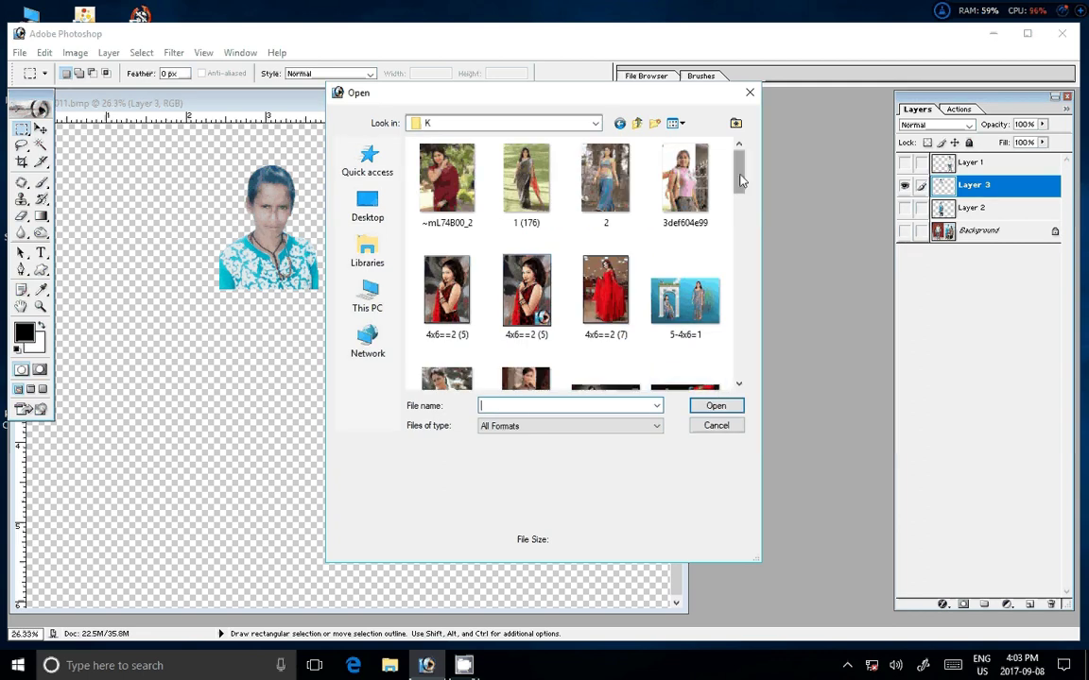
scroll(743, 206, "down", 1)
scroll(742, 206, "down", 1)
mouse_move(743, 206)
left_mouse_down()
mouse_move(753, 361)
mouse_move(742, 151)
left_mouse_up()
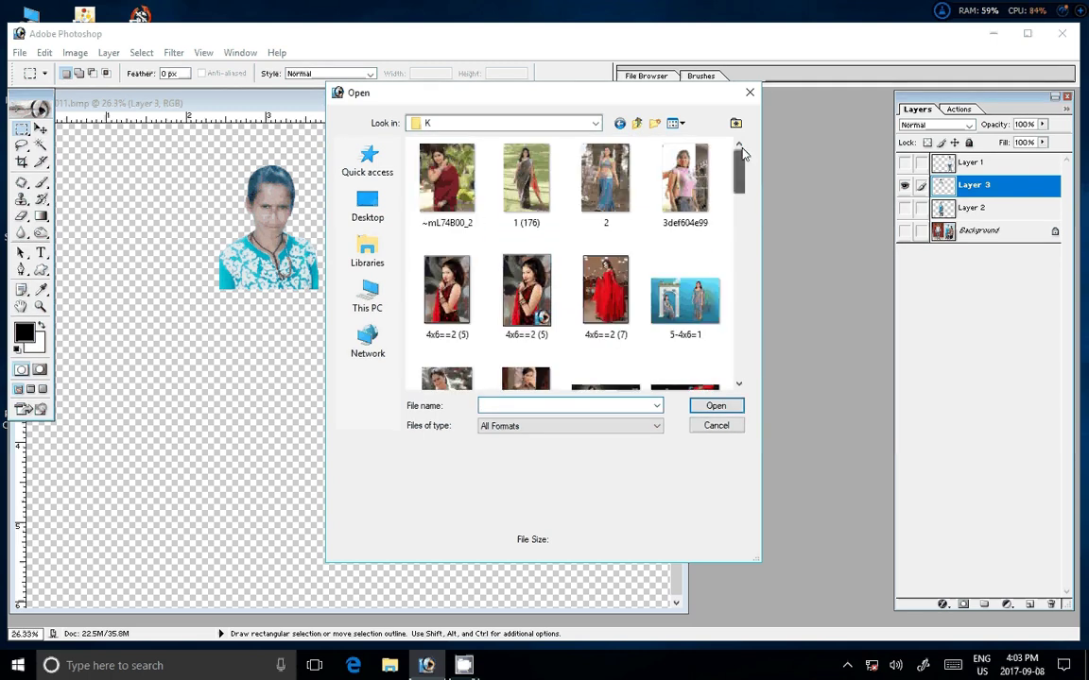
View folder J as large icons, then return to the This PC drive list
left_click(637, 124)
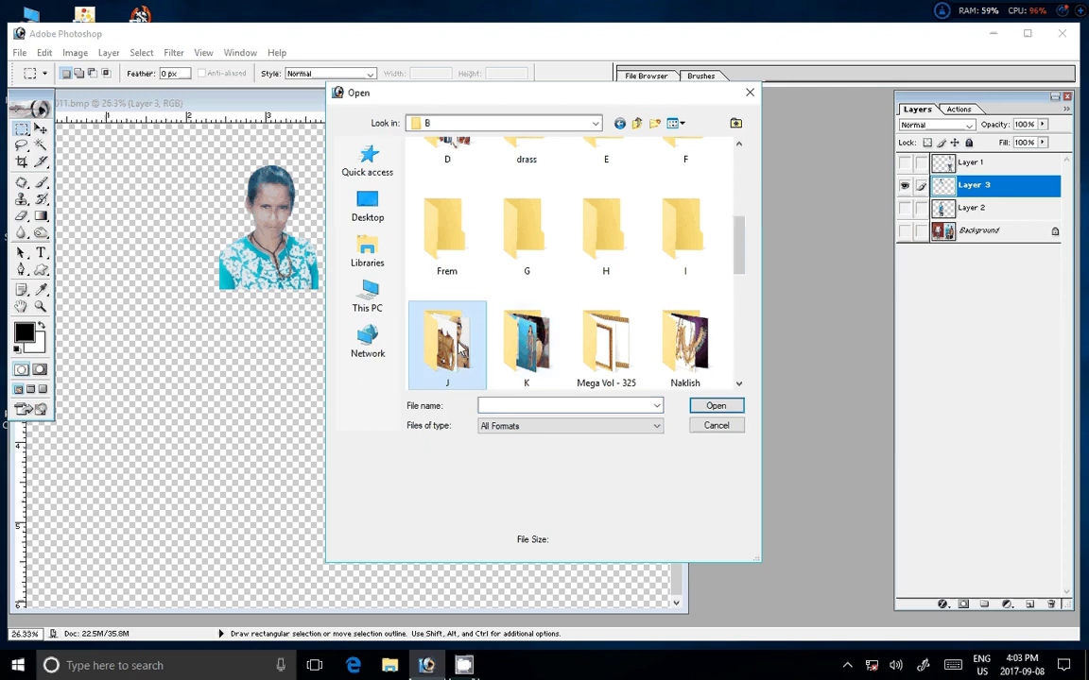
left_click(694, 408)
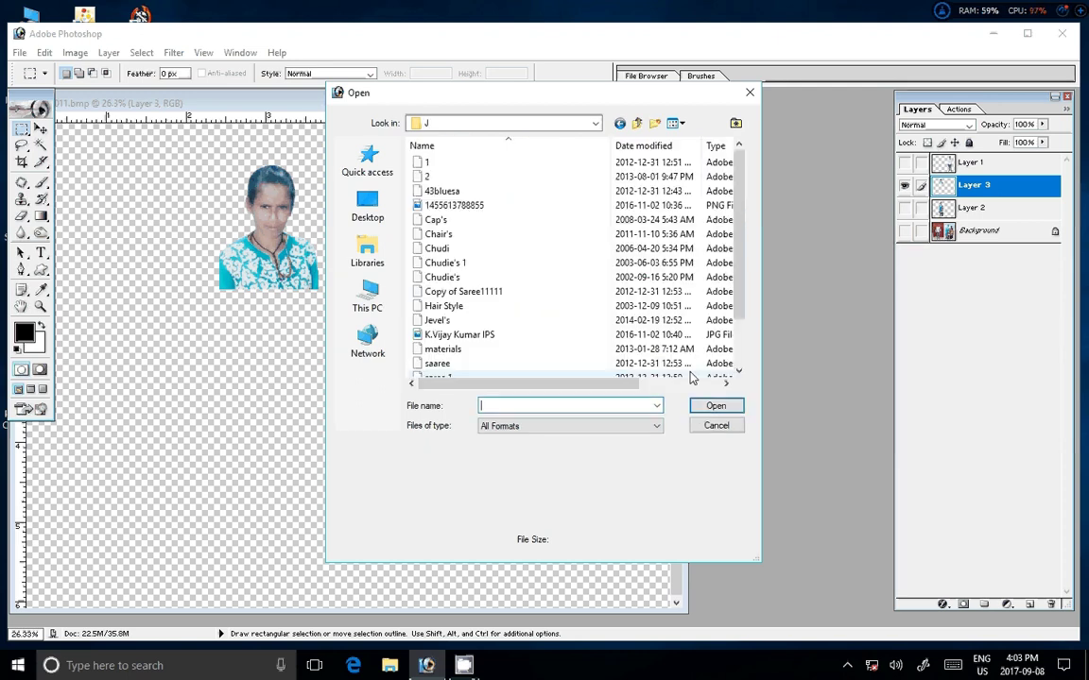
left_click(674, 123)
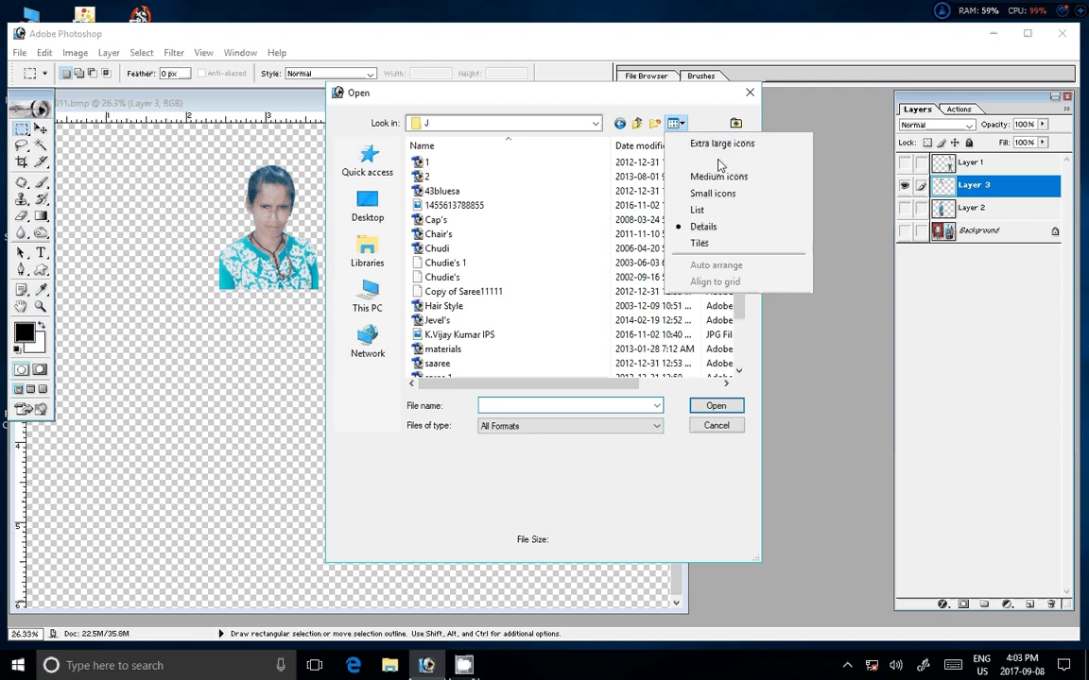
left_click(719, 160)
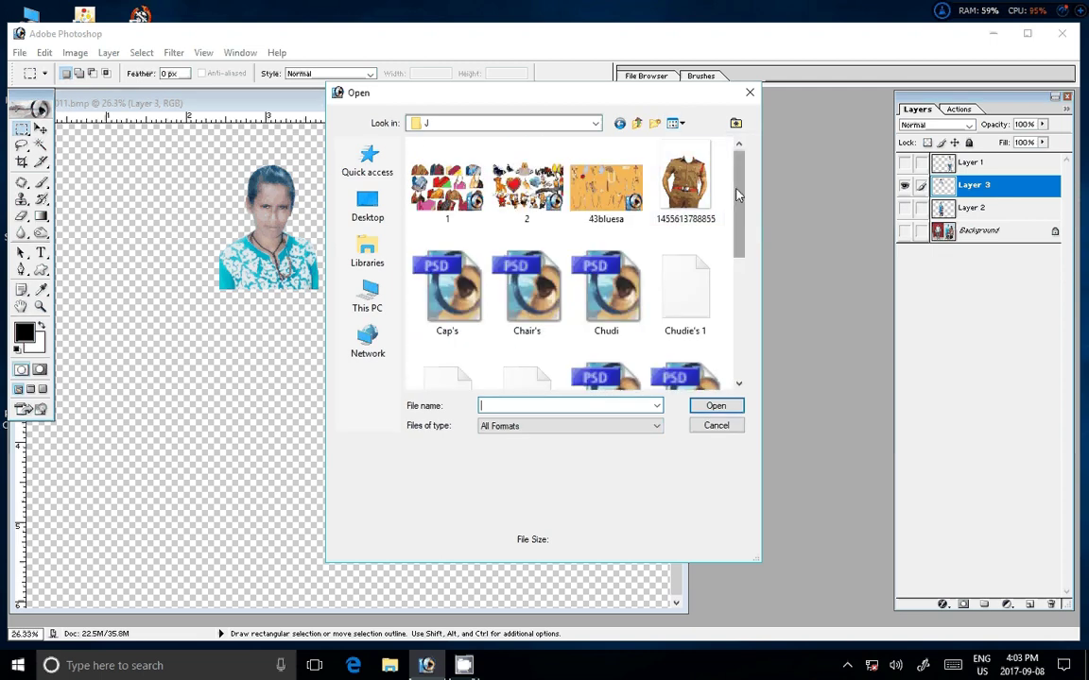
left_click_drag(738, 195, 751, 332)
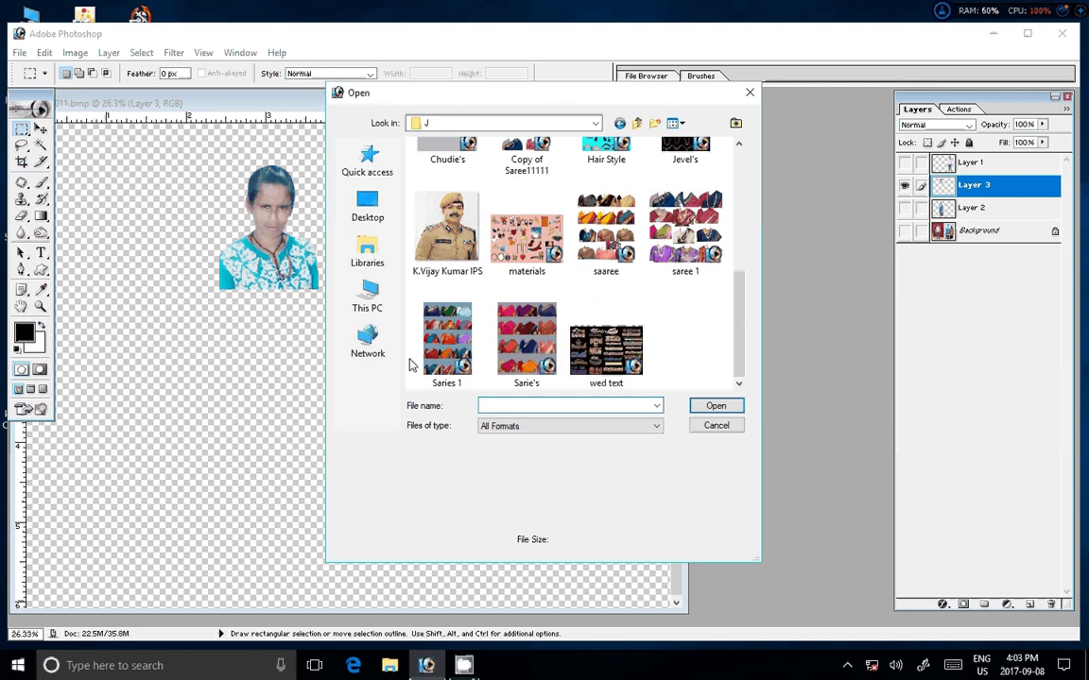
left_click(367, 299)
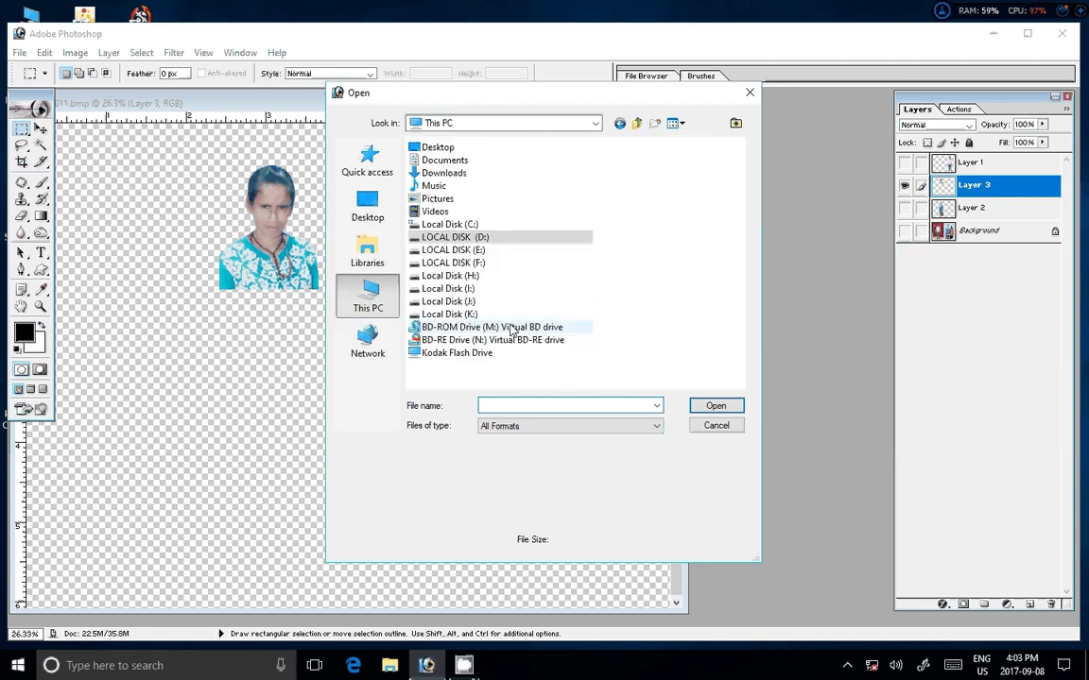
Check Local Disk (K:) in large icons view, then return to the drive list
left_click(713, 411)
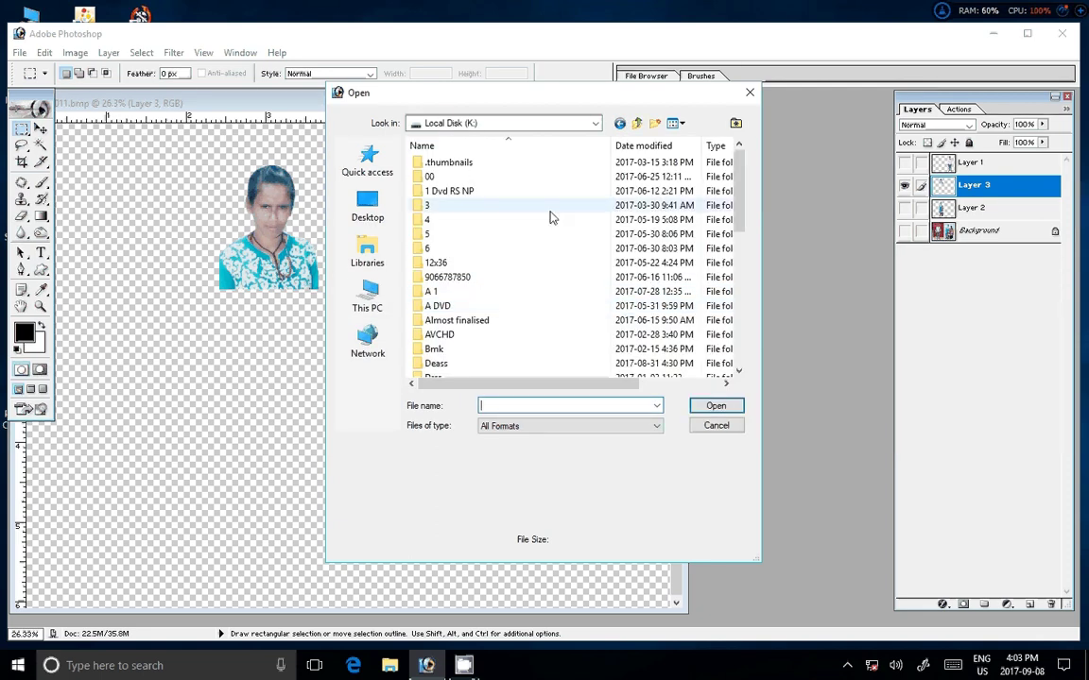
left_click(676, 122)
left_click(716, 159)
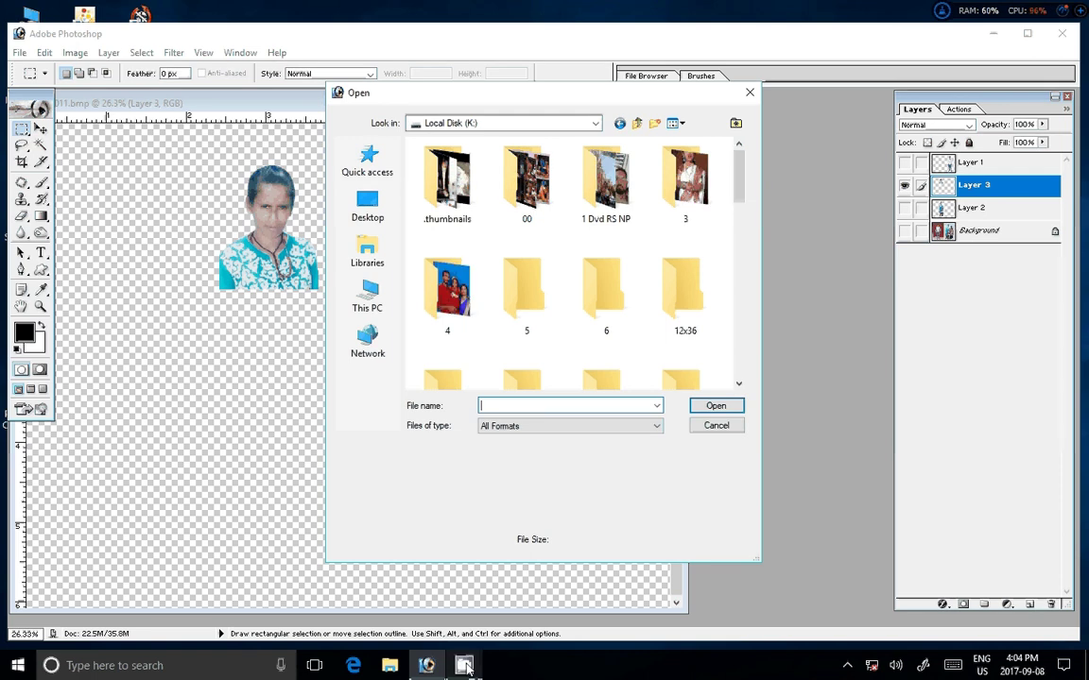
mouse_move(463, 666)
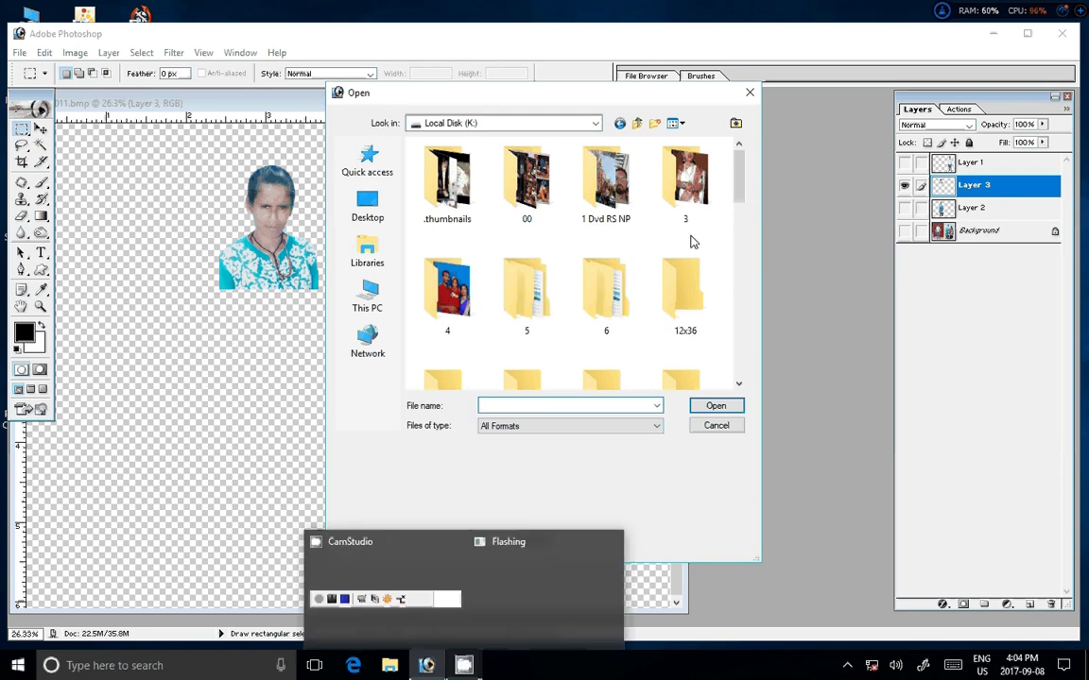
left_click(687, 212)
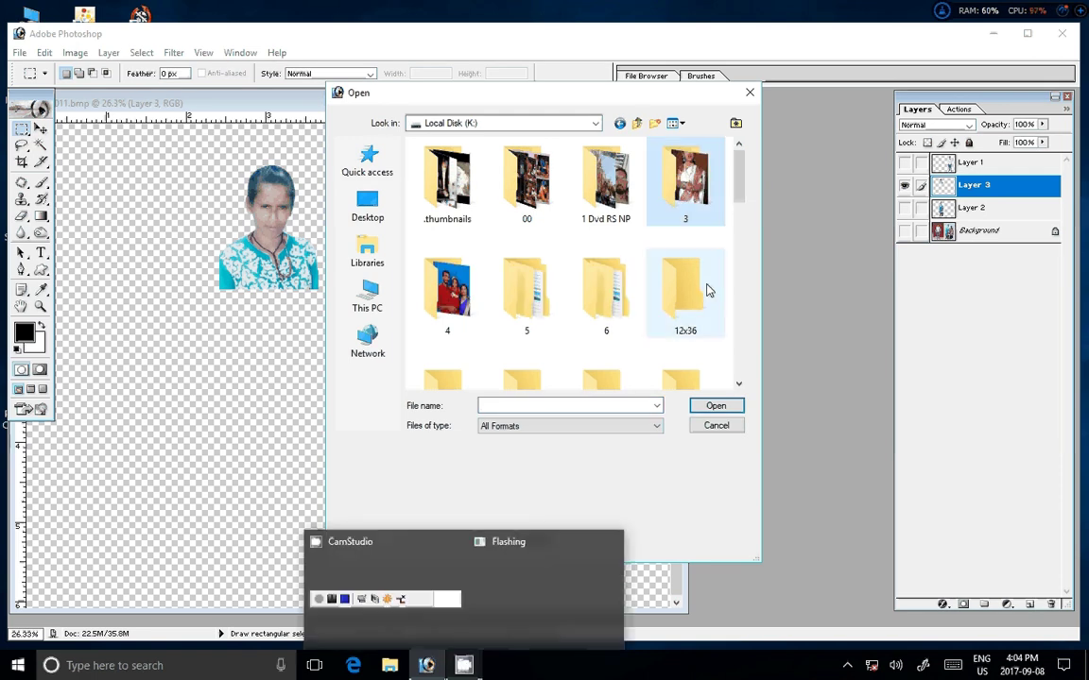
left_click(370, 308)
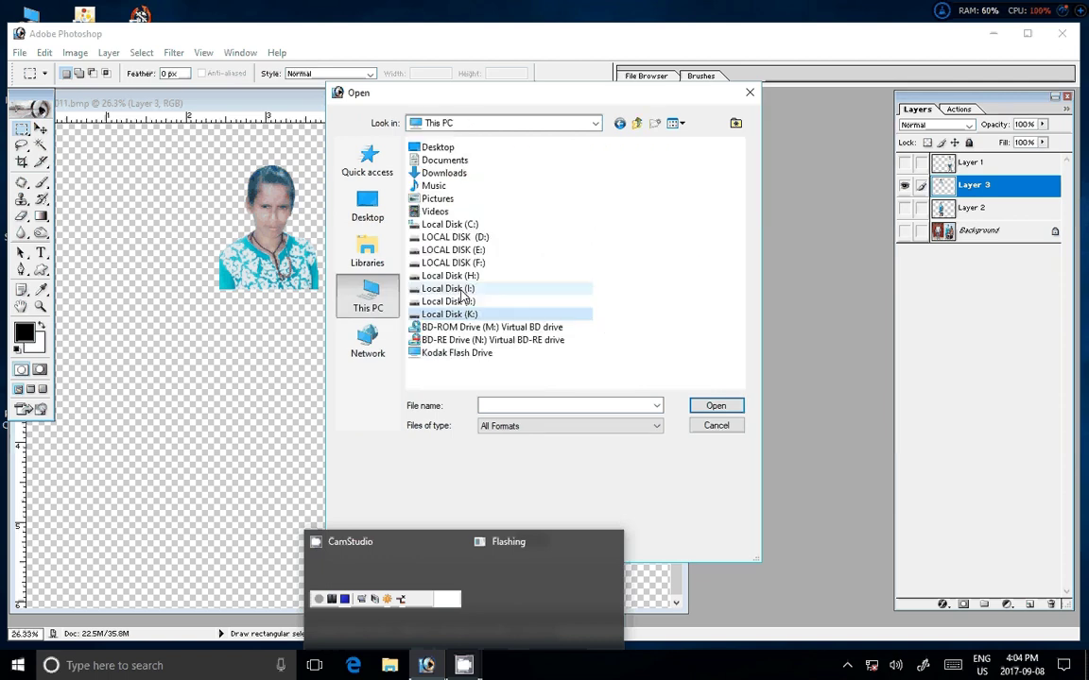
Open DSC_0334 from Local Disk (J:) > Drass L > Chudidhar using large icons view
left_click(715, 406)
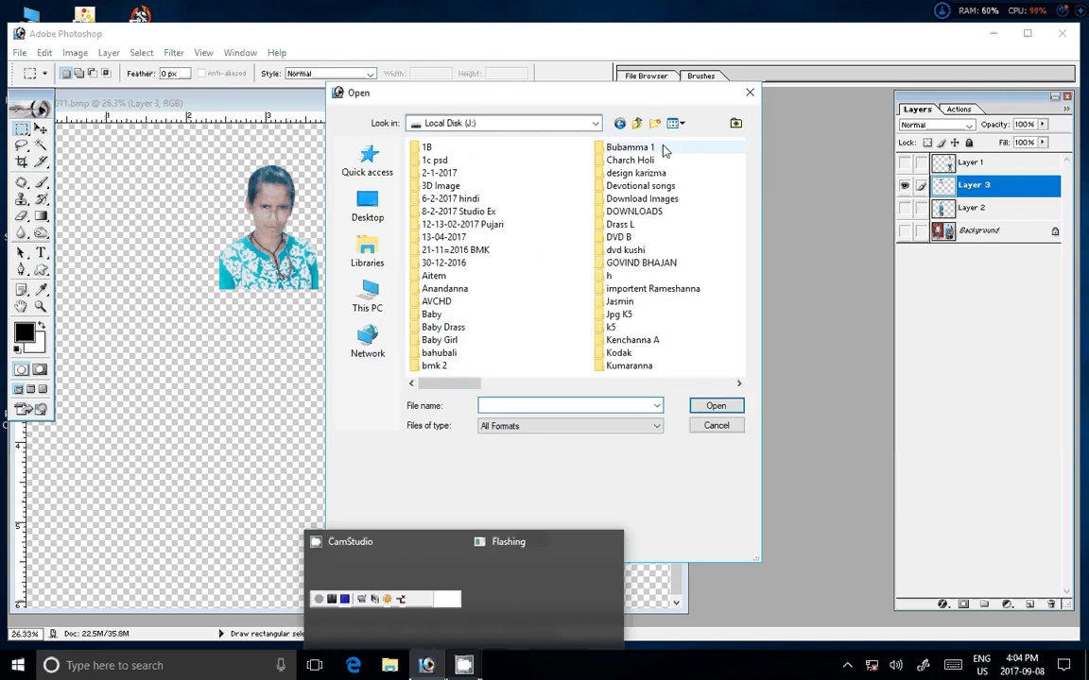
left_click(657, 233)
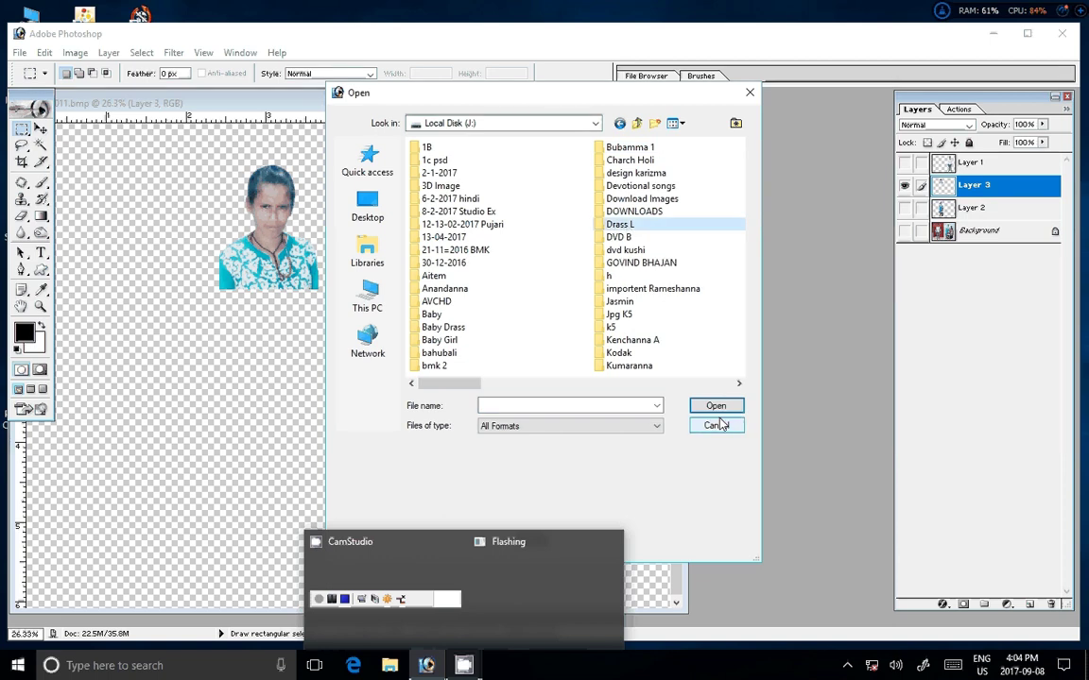
left_click(715, 406)
left_click(446, 178)
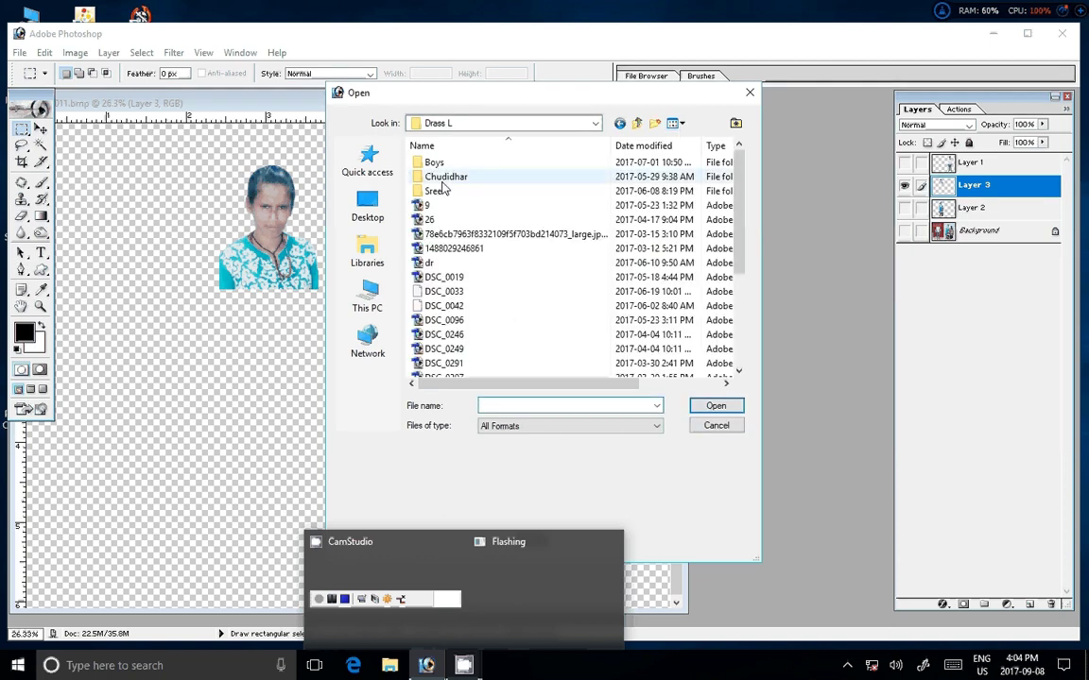
left_click(704, 406)
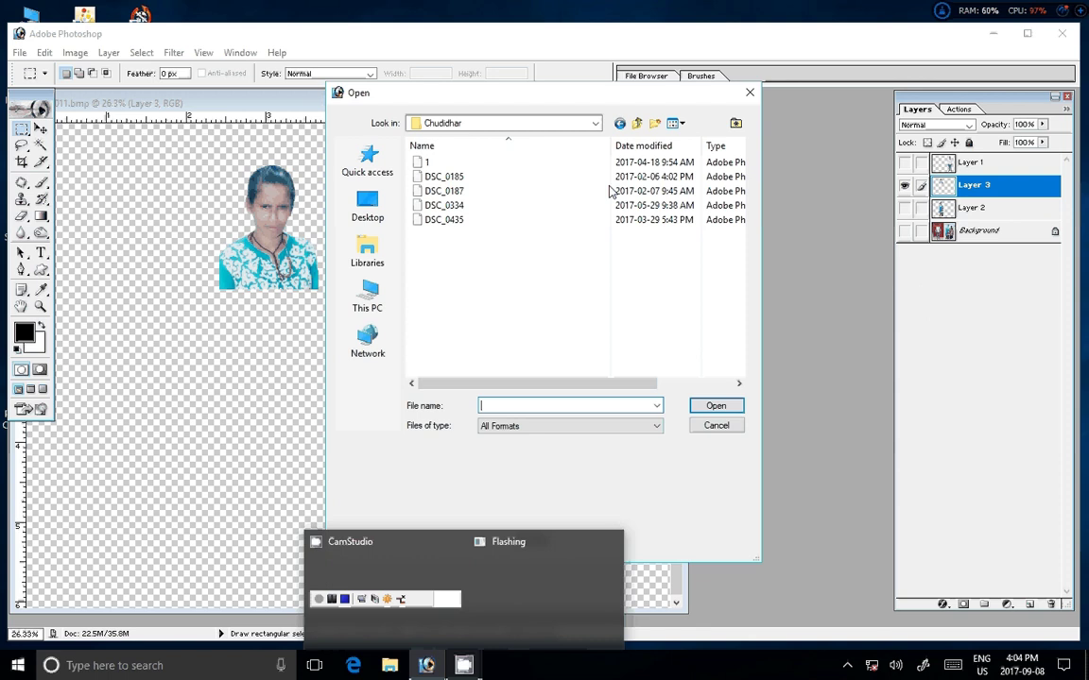
left_click(677, 123)
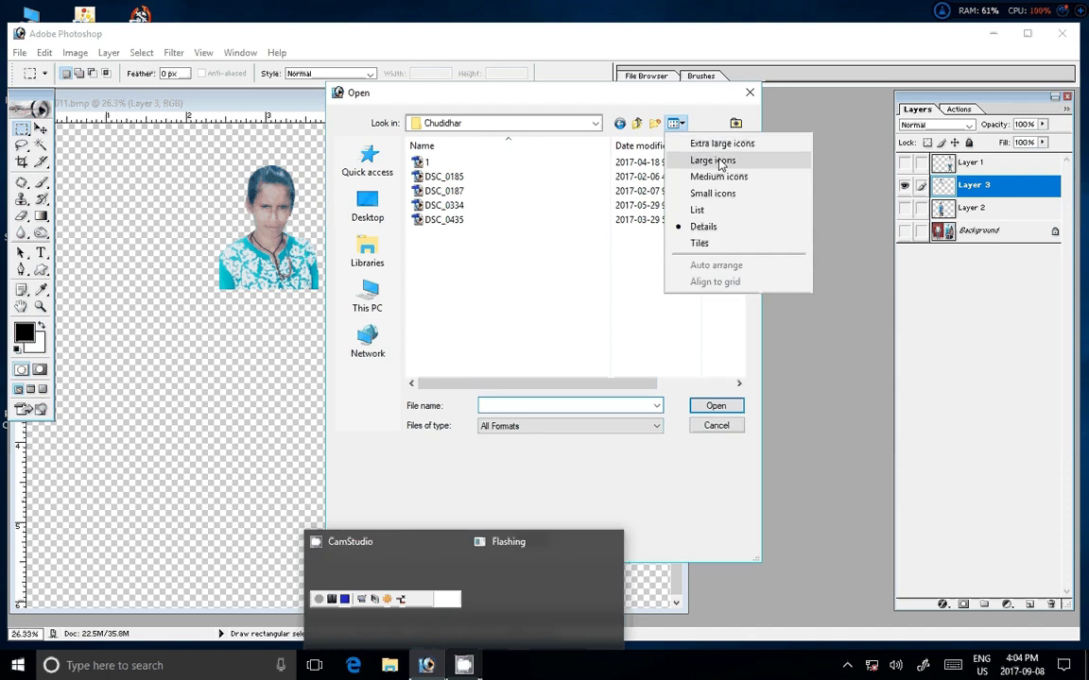
left_click(709, 160)
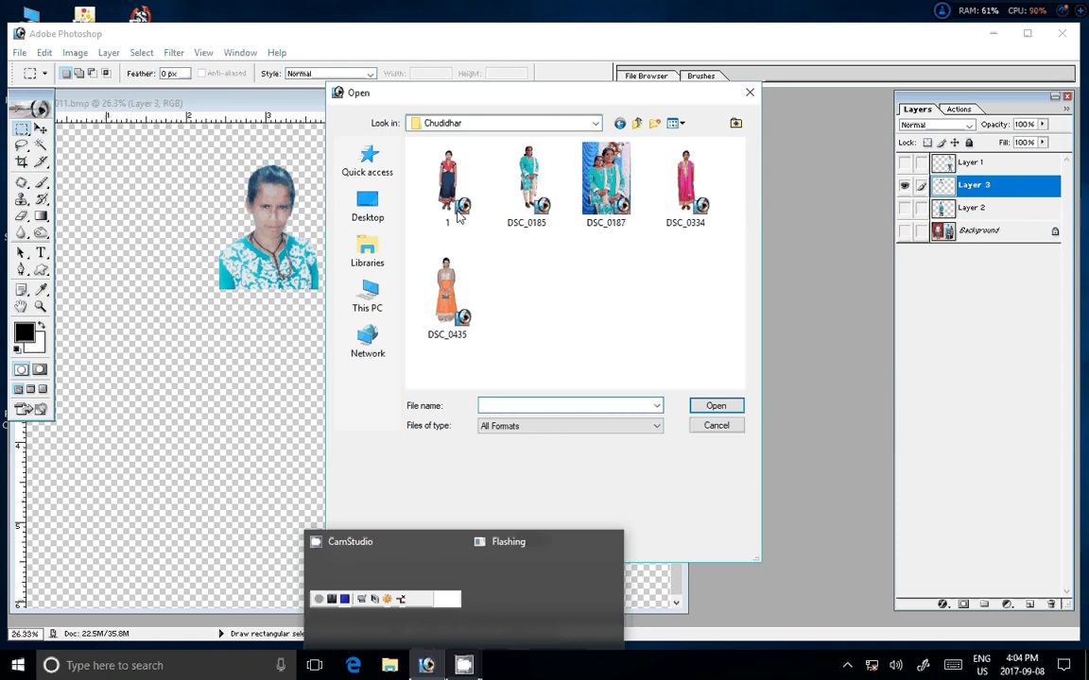
left_click(687, 185)
left_click(728, 405)
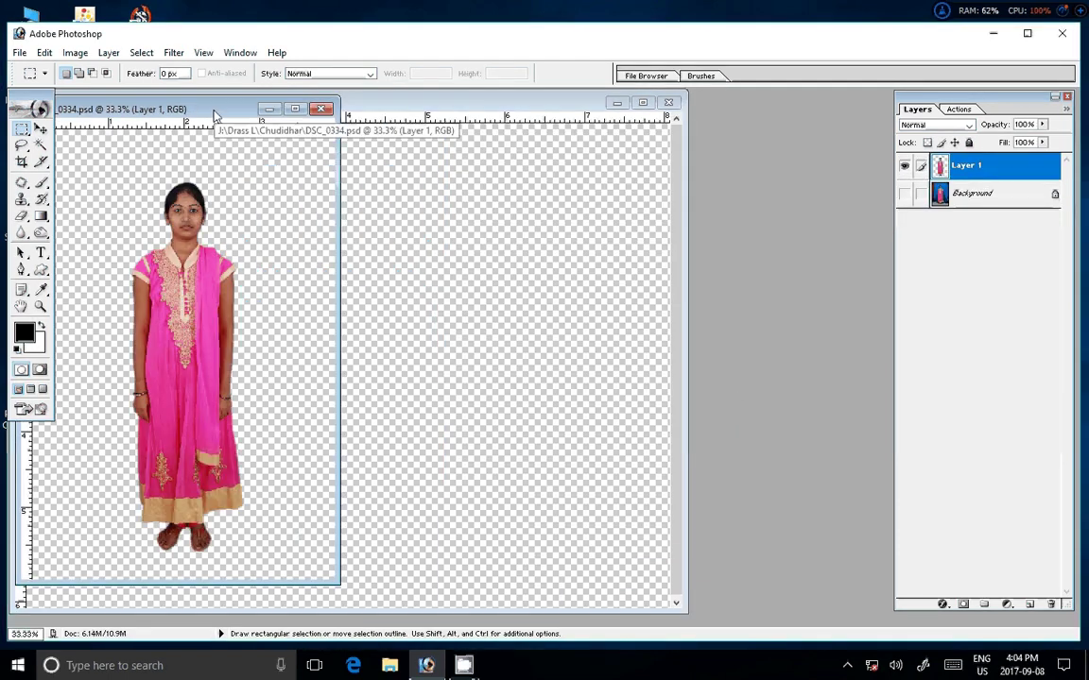
Move the DSC_0334 woman into 011.bmp as Layer 4, enlarge her, and place her under the head
left_click_drag(214, 115, 742, 210)
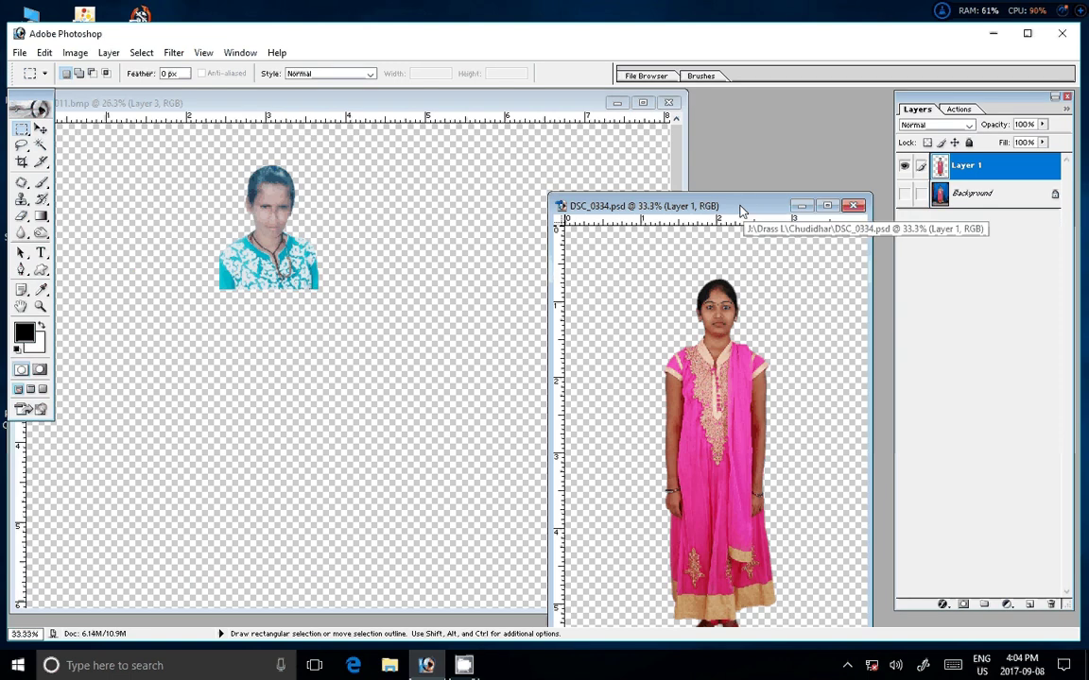
key("v")
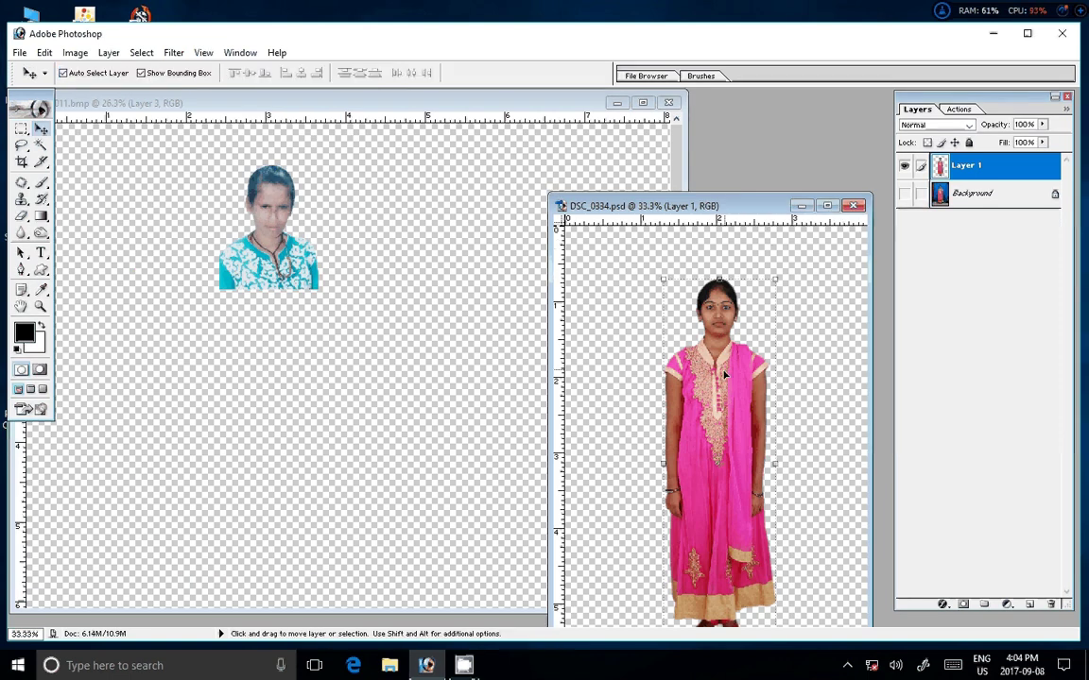
left_click(959, 109)
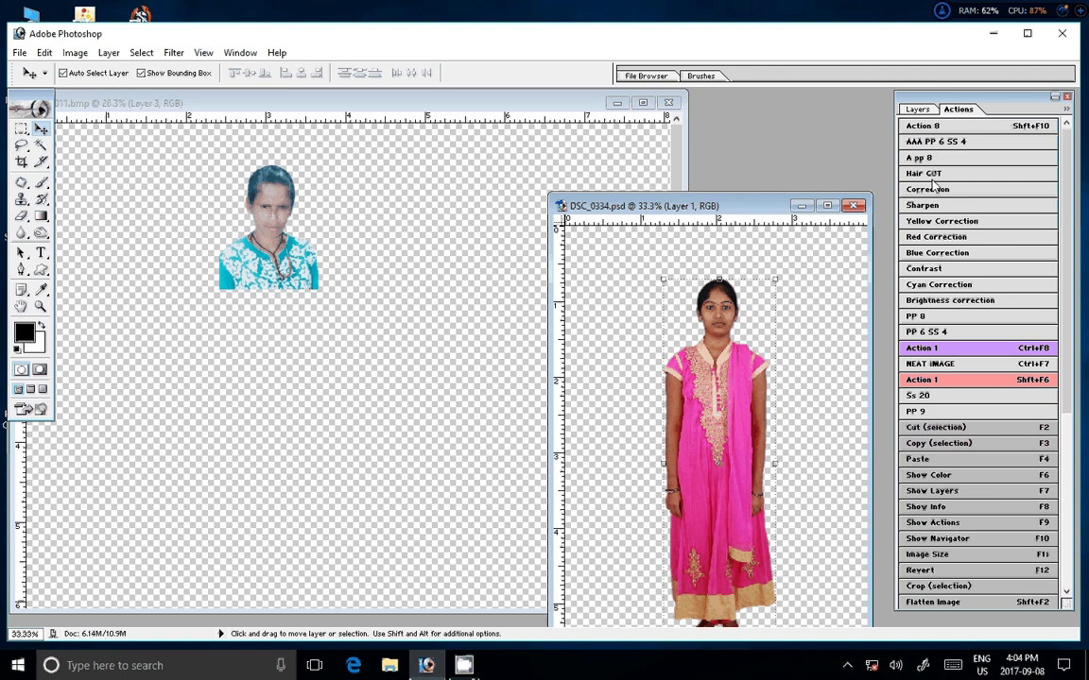
mouse_move(718, 326)
left_mouse_down()
mouse_move(279, 242)
mouse_move(331, 285)
left_mouse_up()
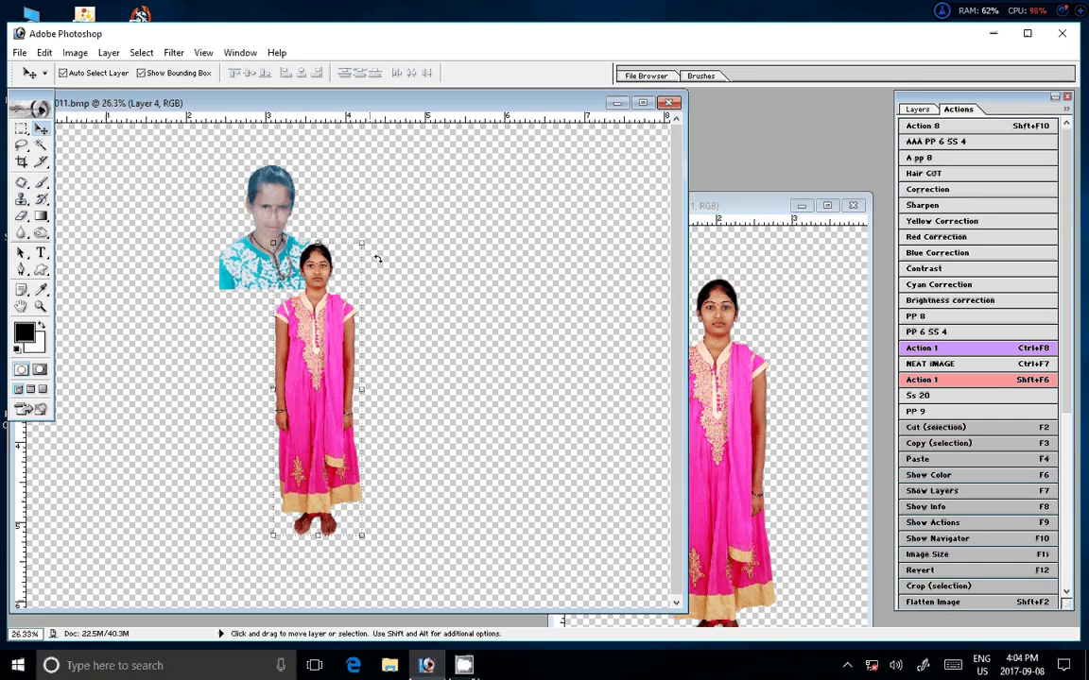
left_click_drag(361, 244, 442, 208)
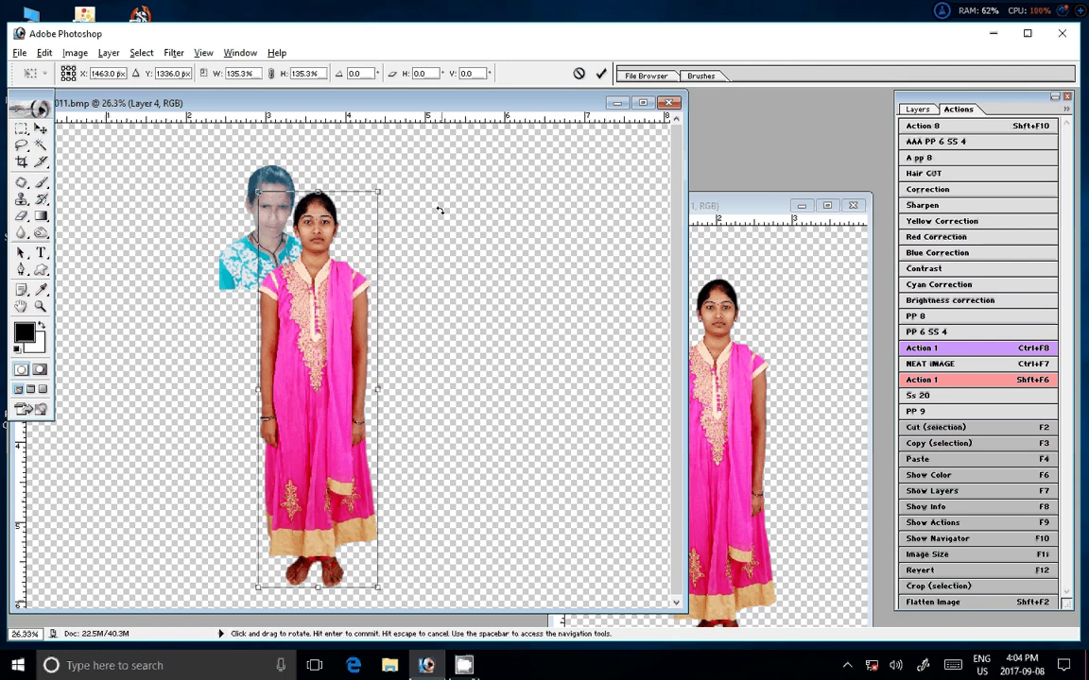
key("Return")
left_click_drag(324, 302, 284, 290)
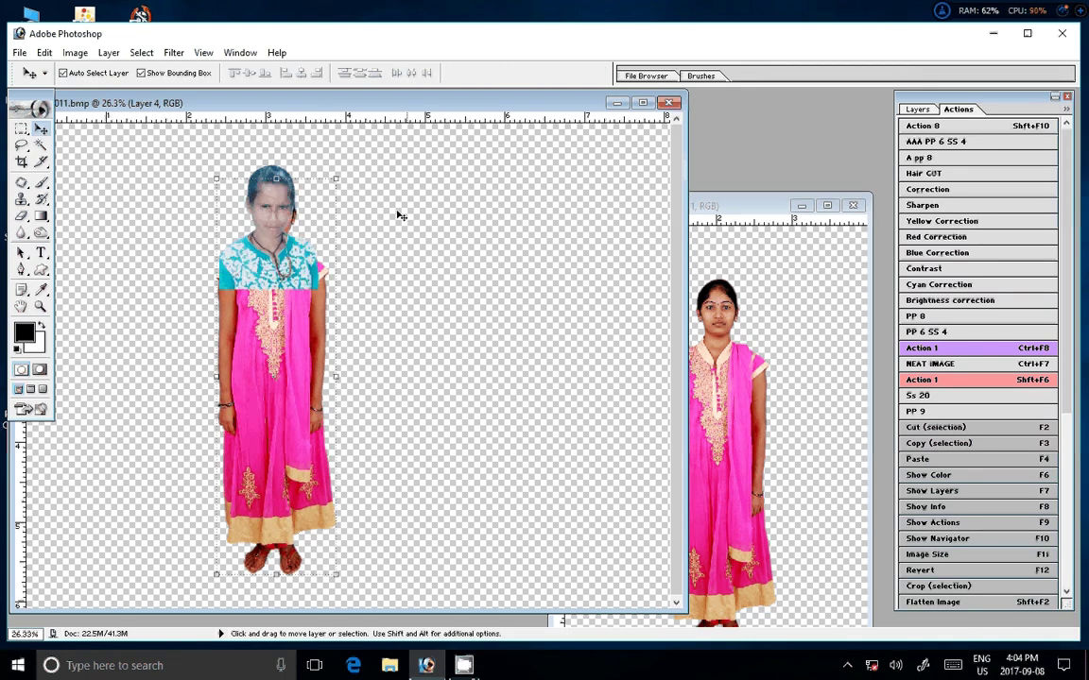
Zoom in on the face and neck, nudge Layer 3, and set its opacity to 76%
key("z")
left_click(283, 253)
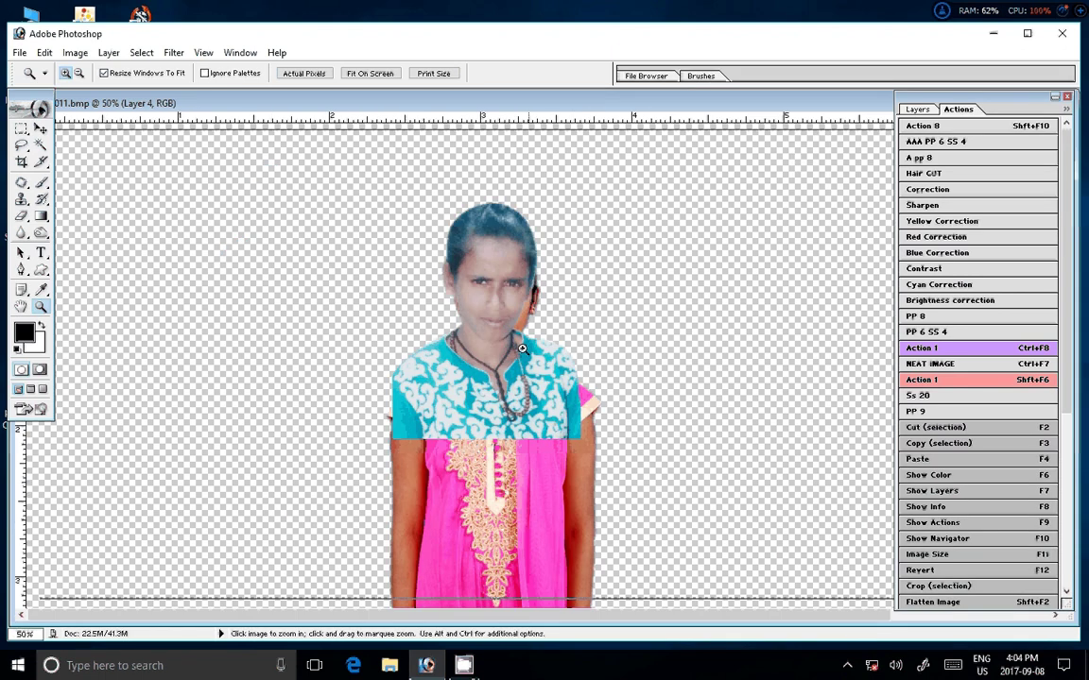
left_click(482, 325)
key("v")
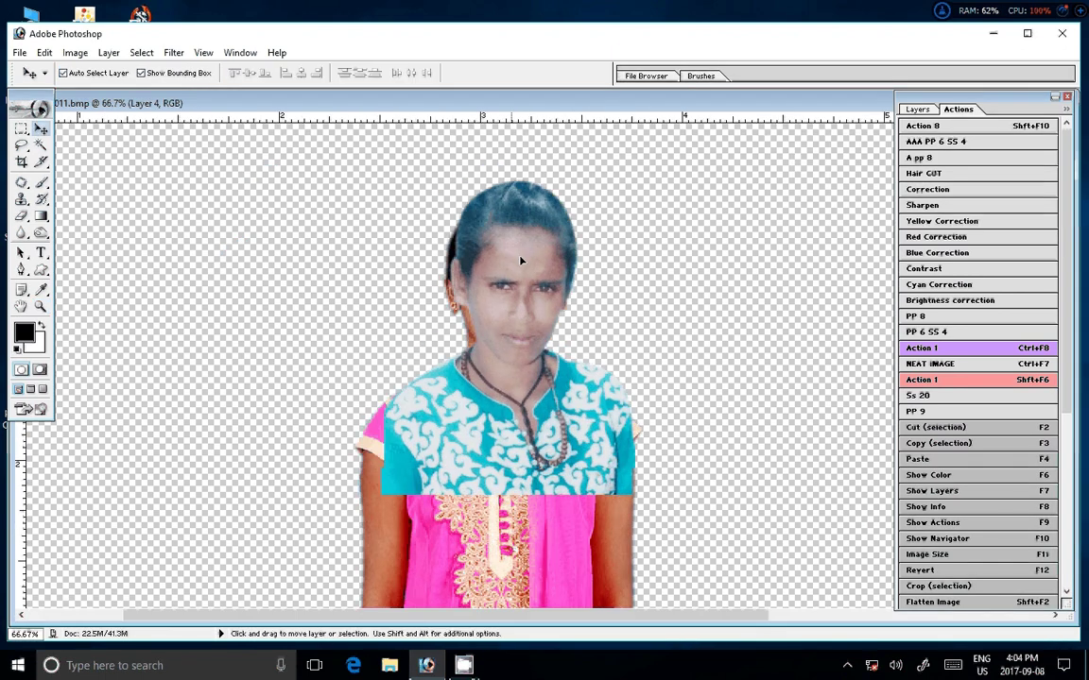
left_click_drag(490, 246, 501, 269)
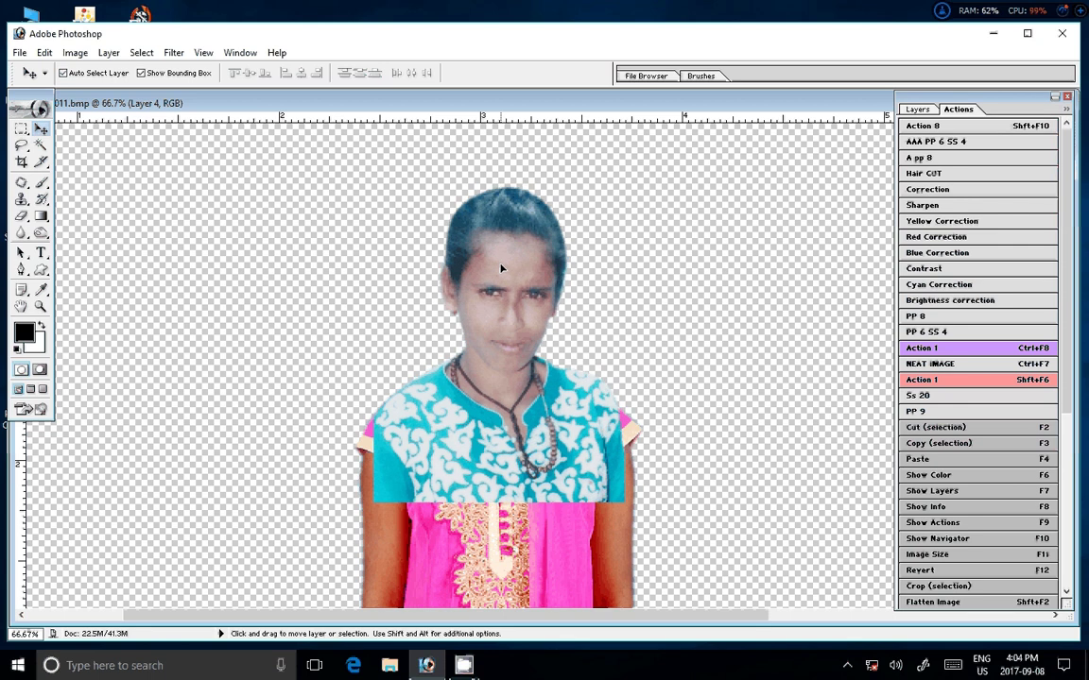
left_click(501, 270)
key("F7")
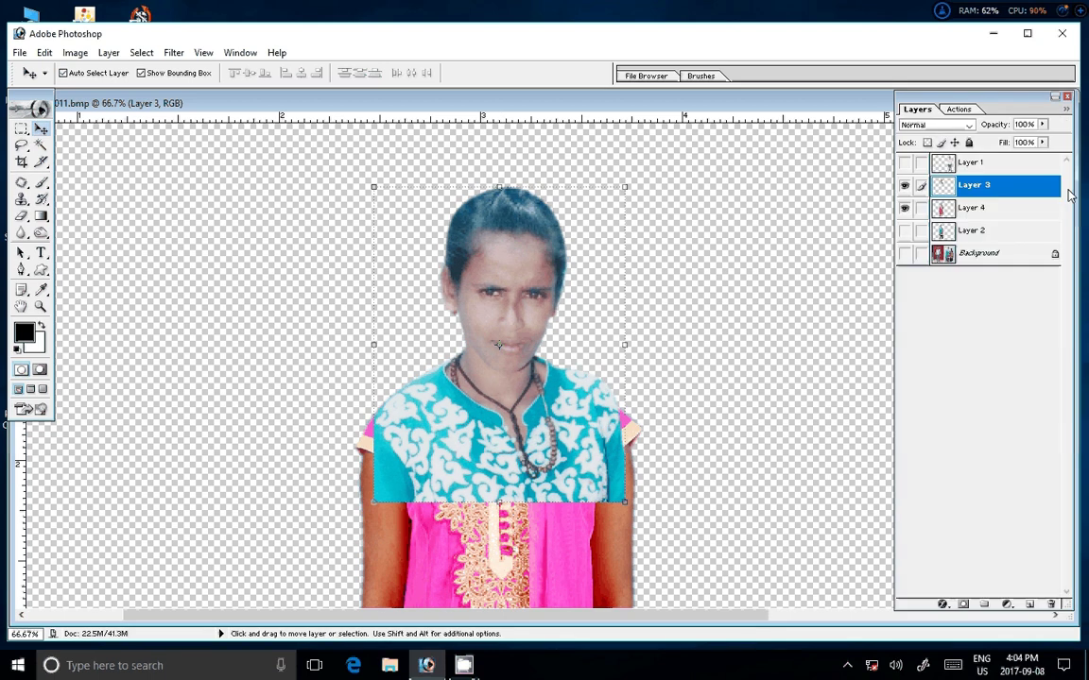
left_click(1042, 125)
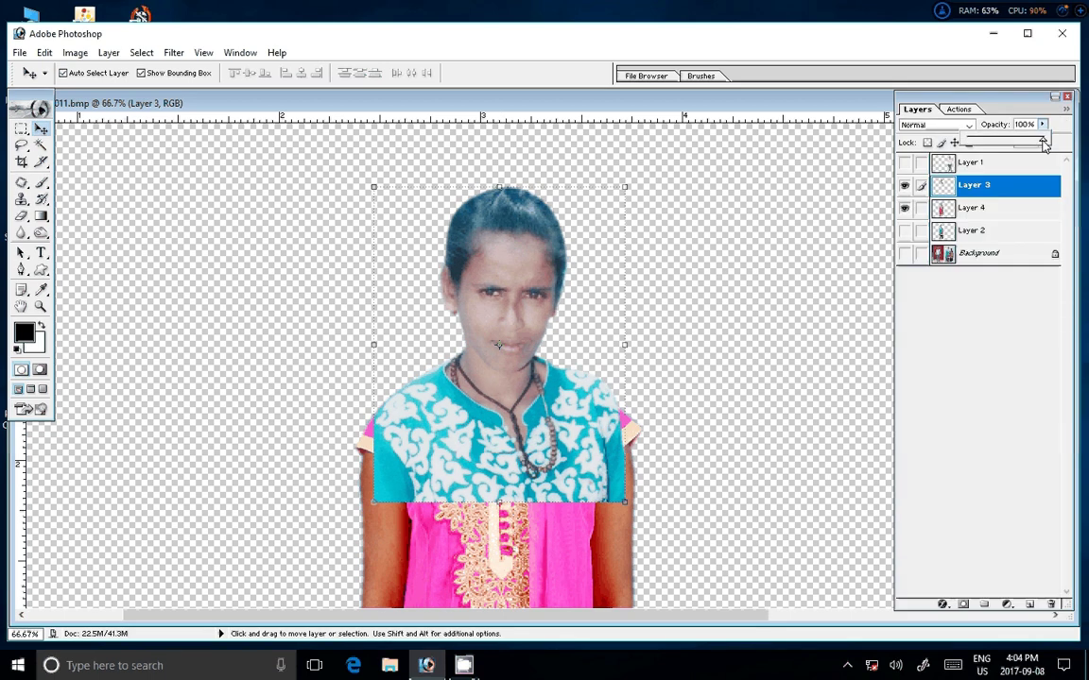
mouse_move(1043, 142)
left_mouse_down()
mouse_move(1005, 144)
mouse_move(1023, 143)
left_mouse_up()
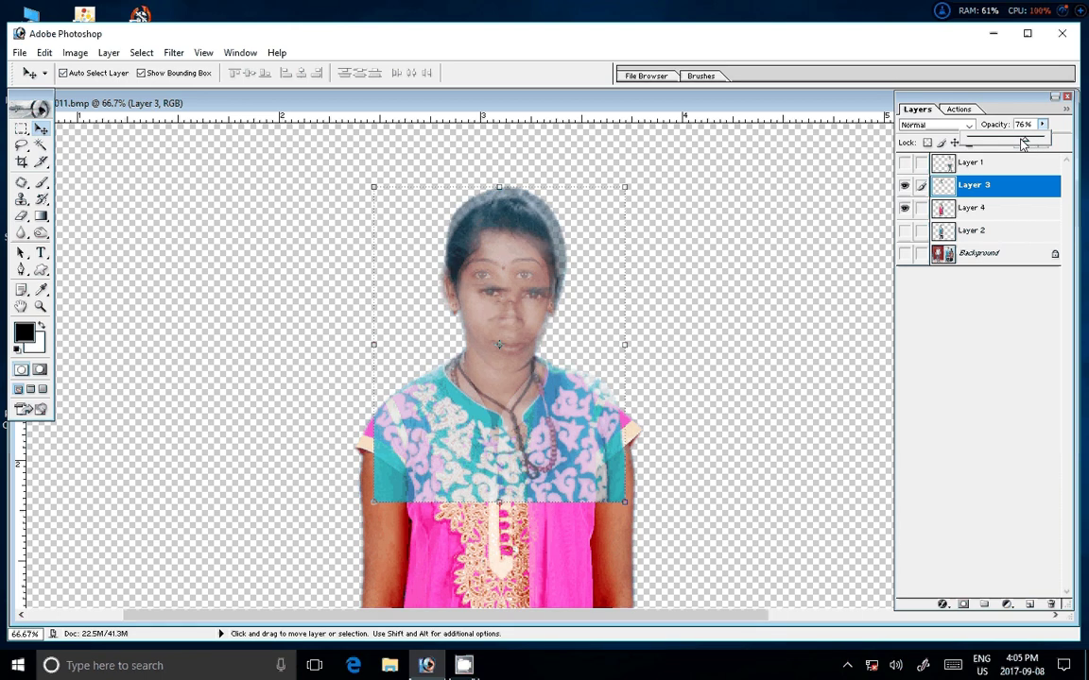
Shrink Layer 3's head to about 88.7% and shift it up so the faces align
left_click_drag(631, 181, 619, 200)
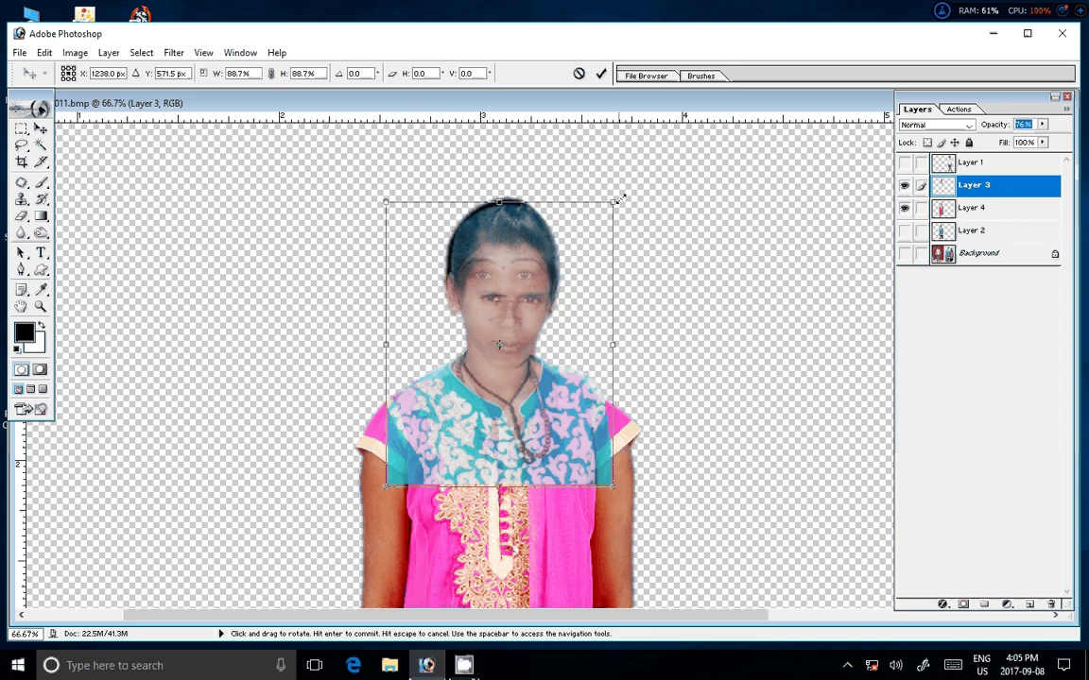
key("Return")
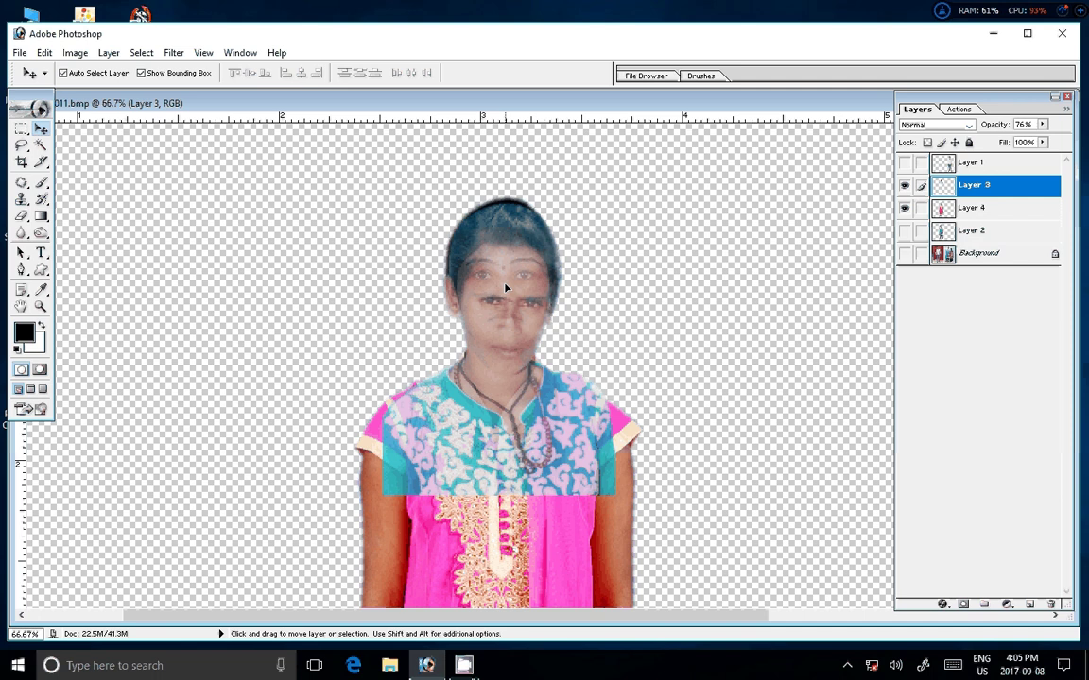
left_click_drag(506, 288, 506, 277)
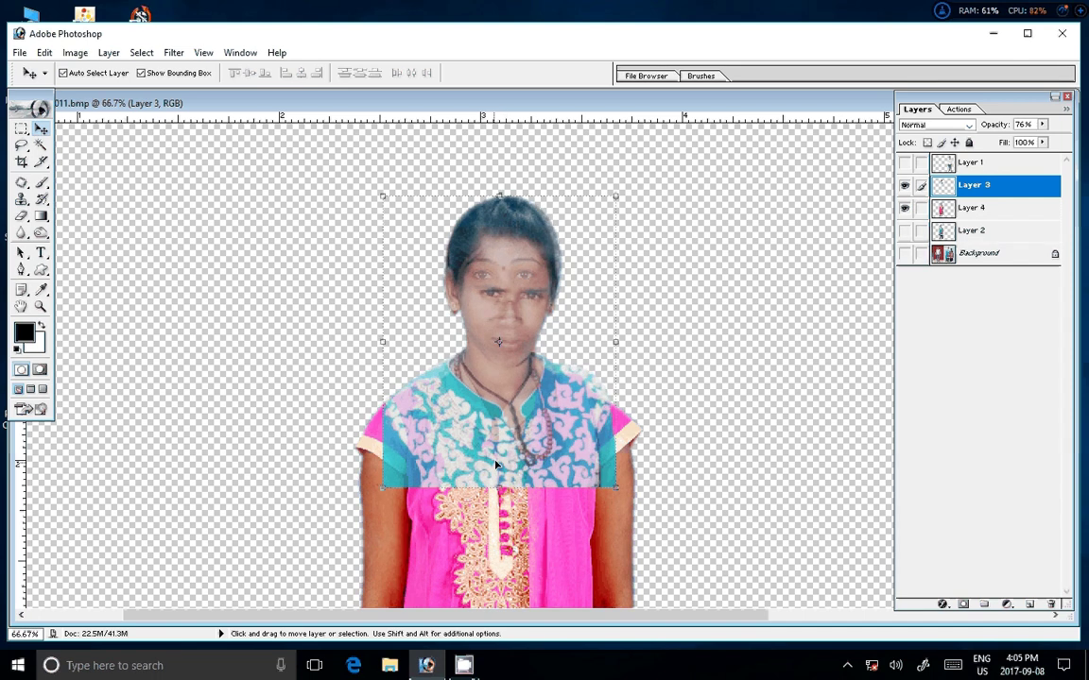
key("z")
left_click(479, 420)
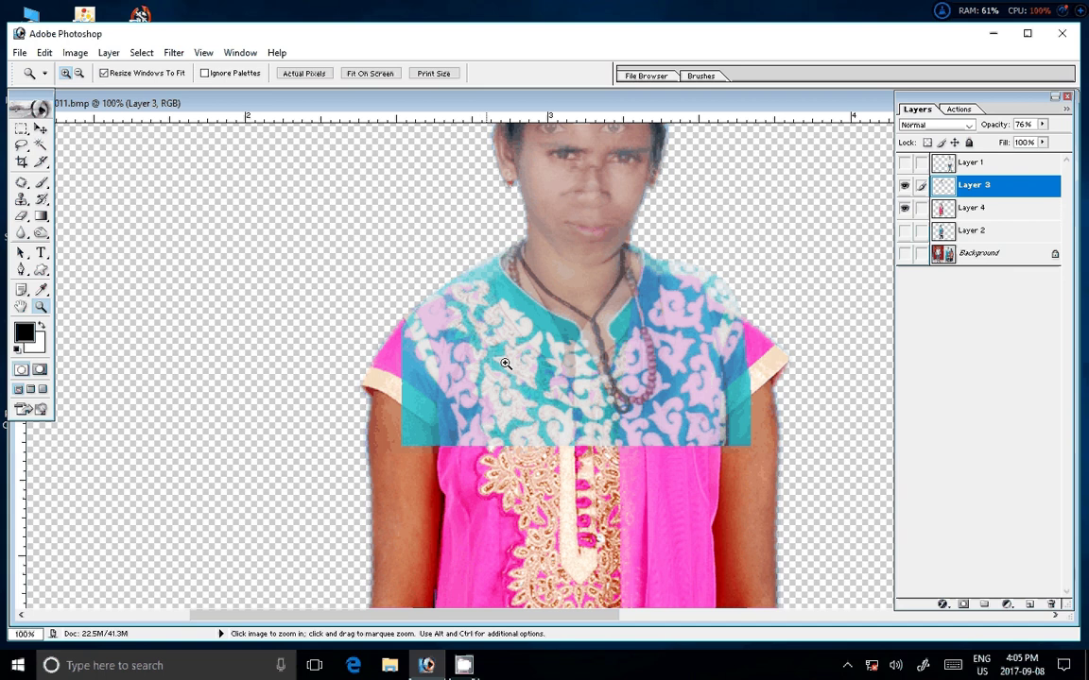
Start a pen path at the neck and trace down the necklace, undoing misplaced segments
key("p")
left_click(511, 221)
left_click(505, 255)
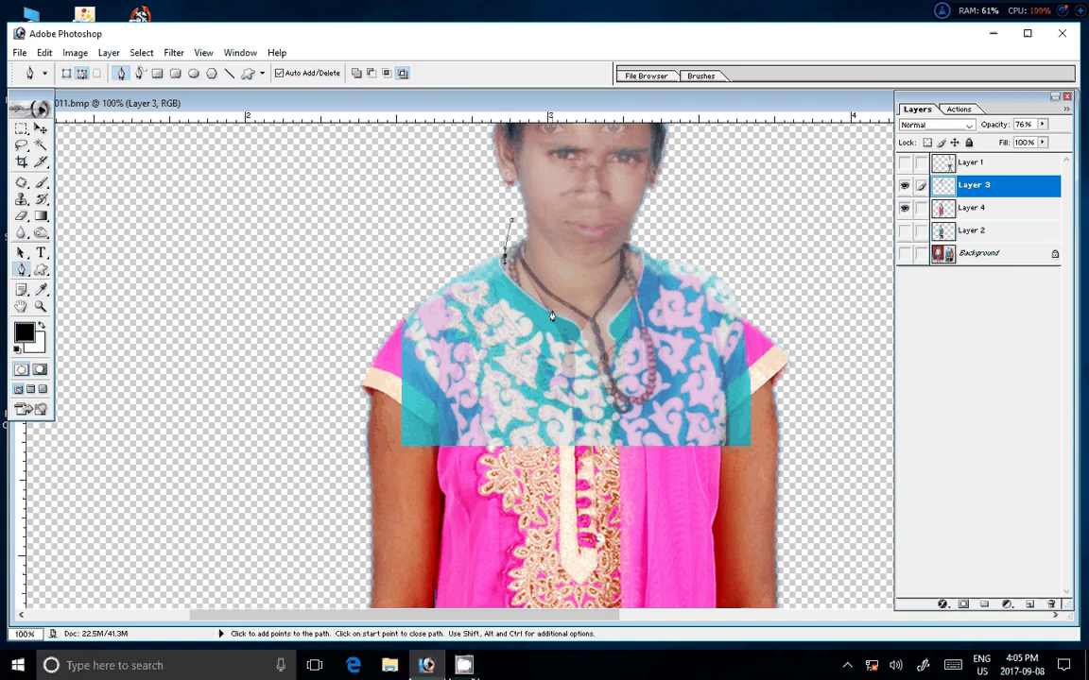
left_click(552, 310)
left_click(578, 328)
left_click(599, 364)
left_click_drag(616, 305, 631, 298)
left_click(639, 337)
left_click_drag(642, 381, 614, 388)
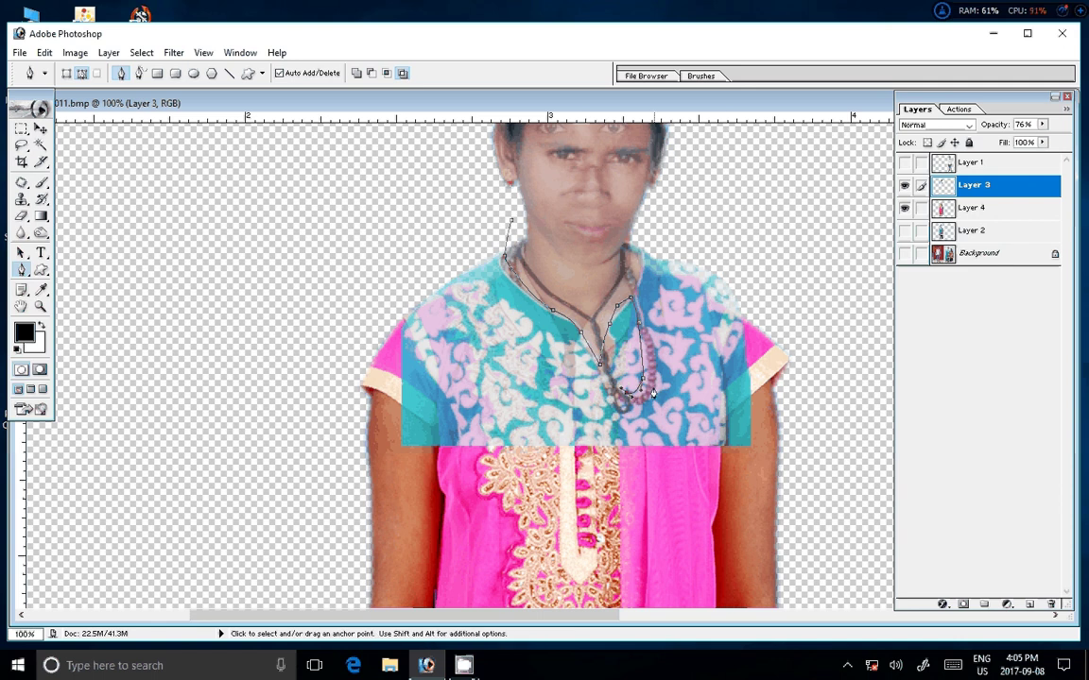
key("ctrl+alt+z")
key("ctrl+alt+z")
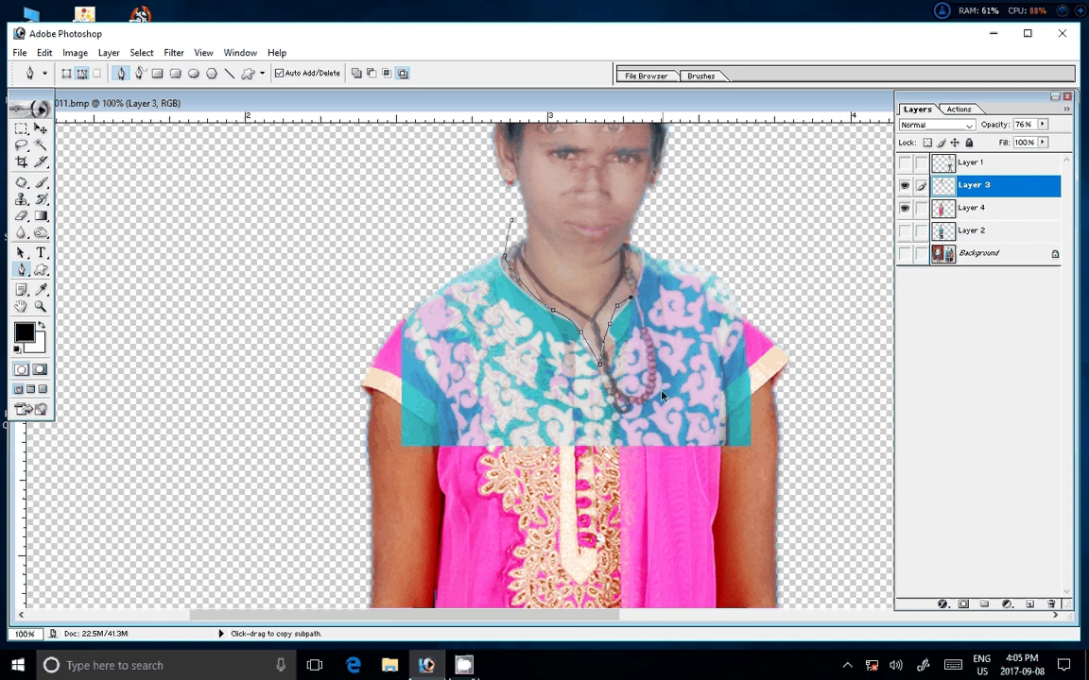
Continue the path along the necklace, around both shoulders, and close it at the start
left_click(602, 378)
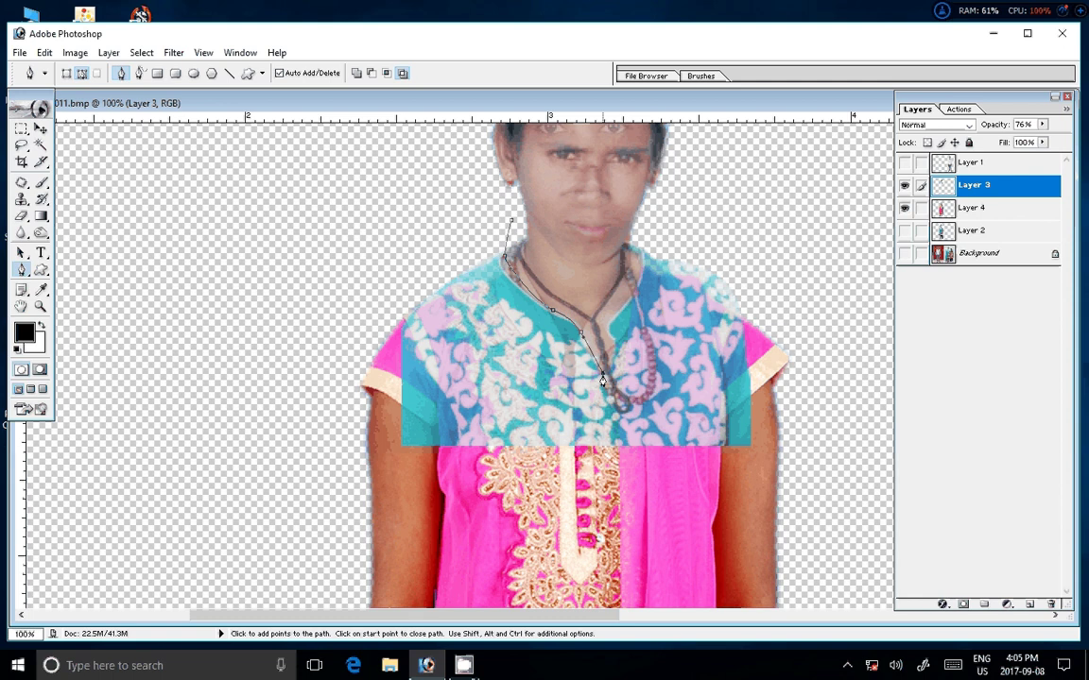
left_click_drag(622, 408, 644, 409)
left_click(655, 364)
left_click(639, 291)
left_click(631, 253)
left_click(627, 244)
left_click(687, 229)
left_click(753, 280)
left_click(790, 420)
left_click_drag(777, 475, 593, 498)
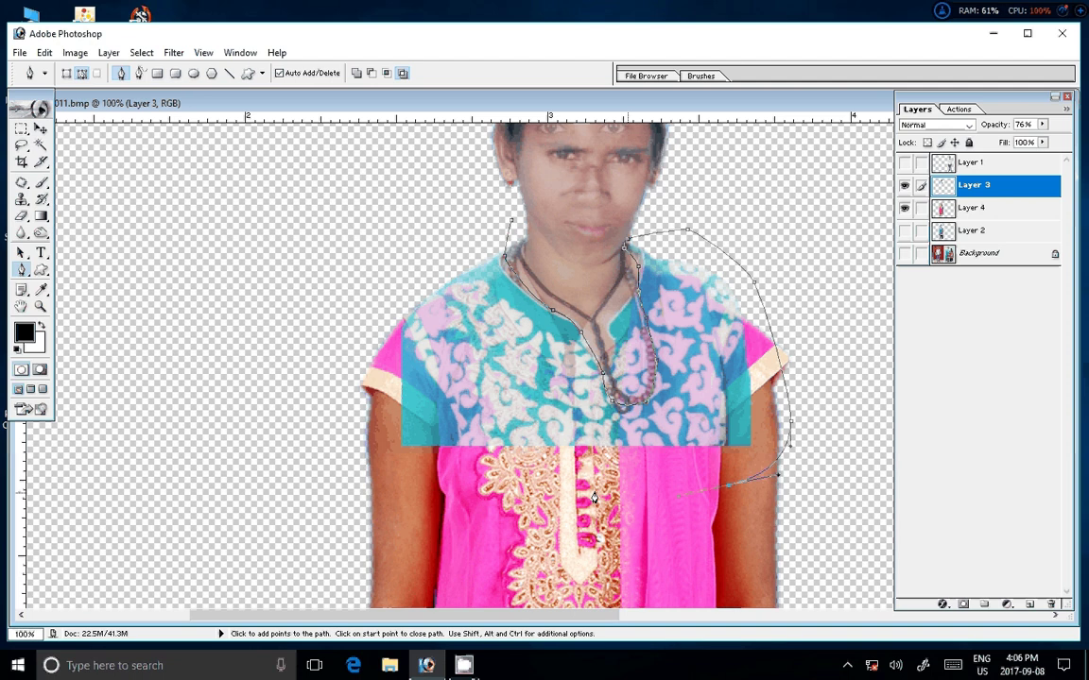
left_click(402, 486)
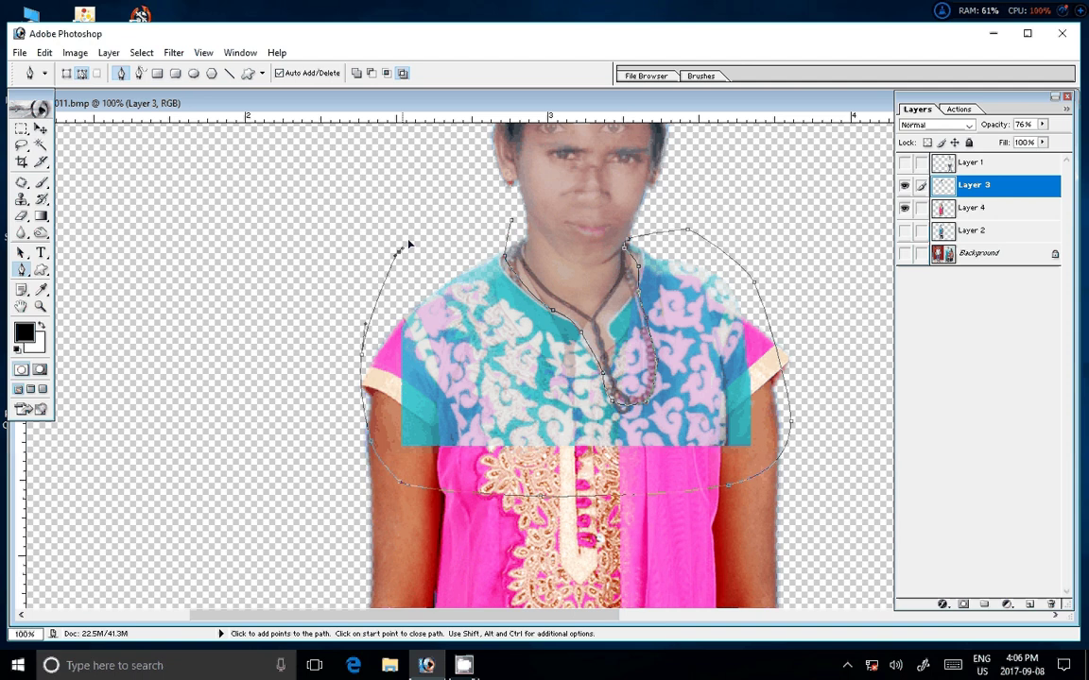
left_click(449, 213)
left_click(510, 220)
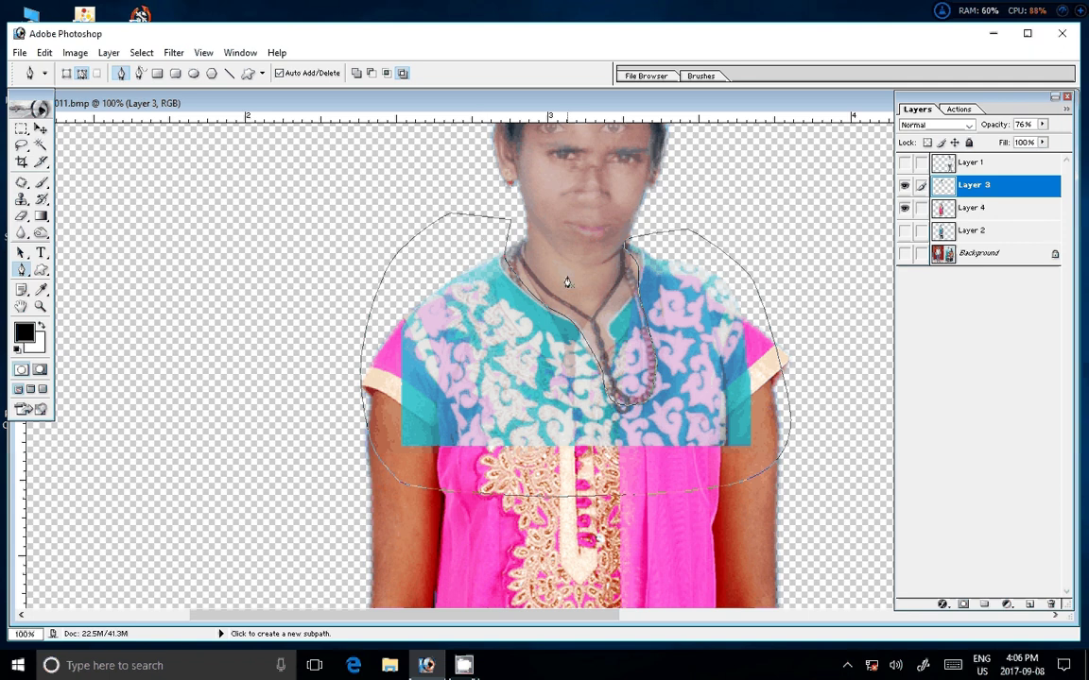
Turn the path into a selection and delete the teal shirt inside it
right_click(583, 309)
left_click(633, 379)
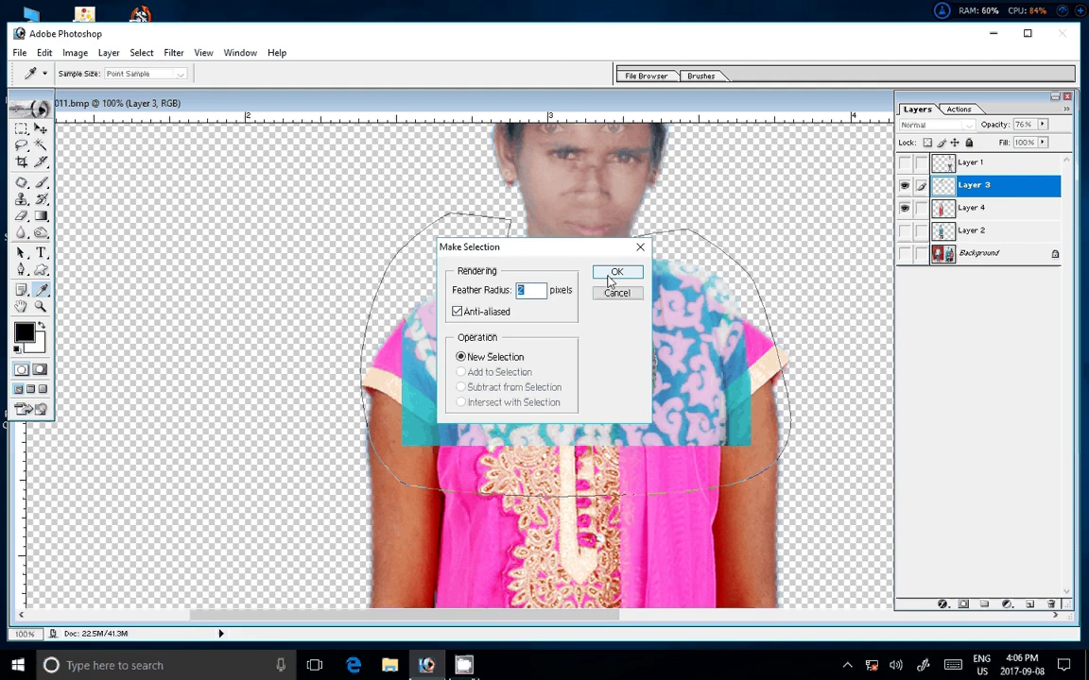
left_click(614, 273)
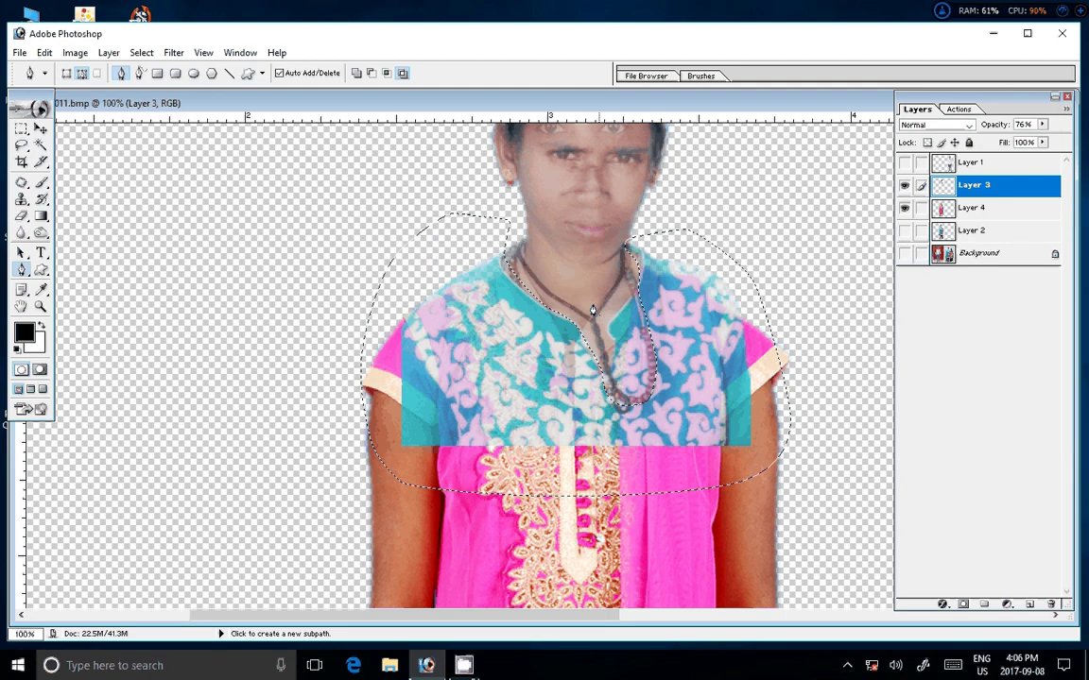
key("Delete")
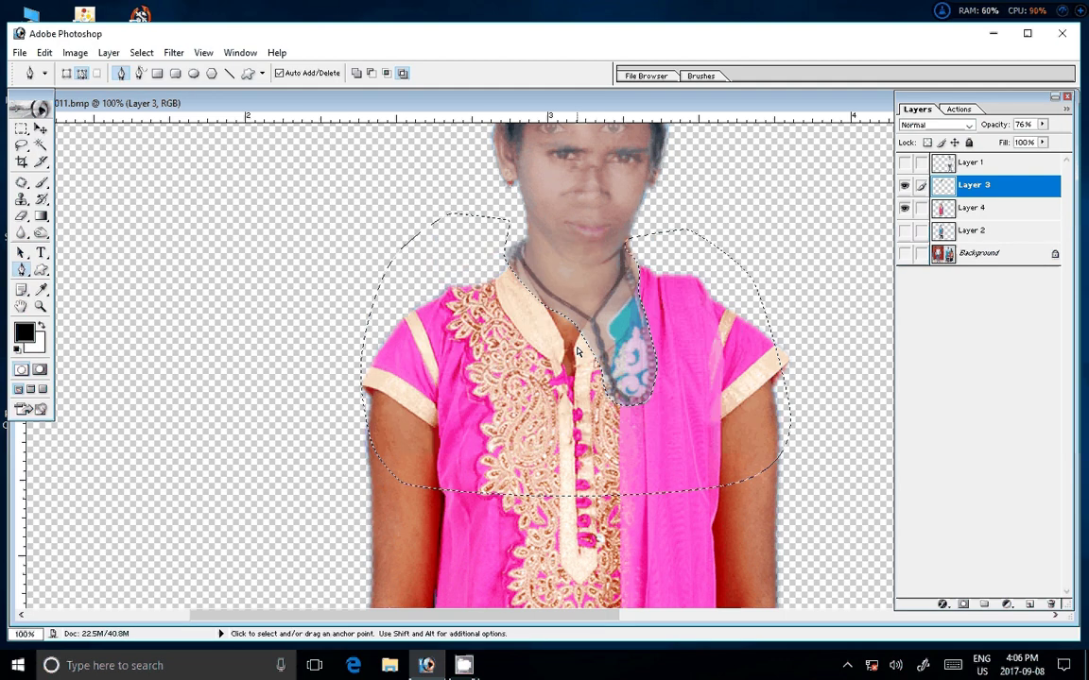
key("ctrl+d")
Restore Layer 3's opacity to 100%
key("v")
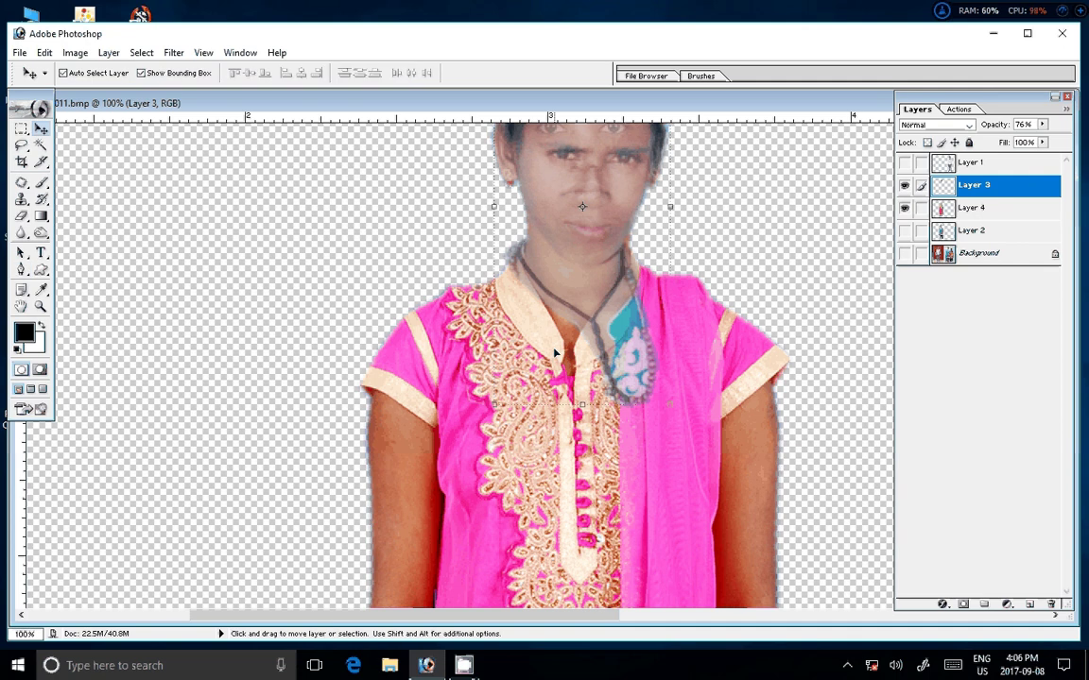
left_click(1043, 143)
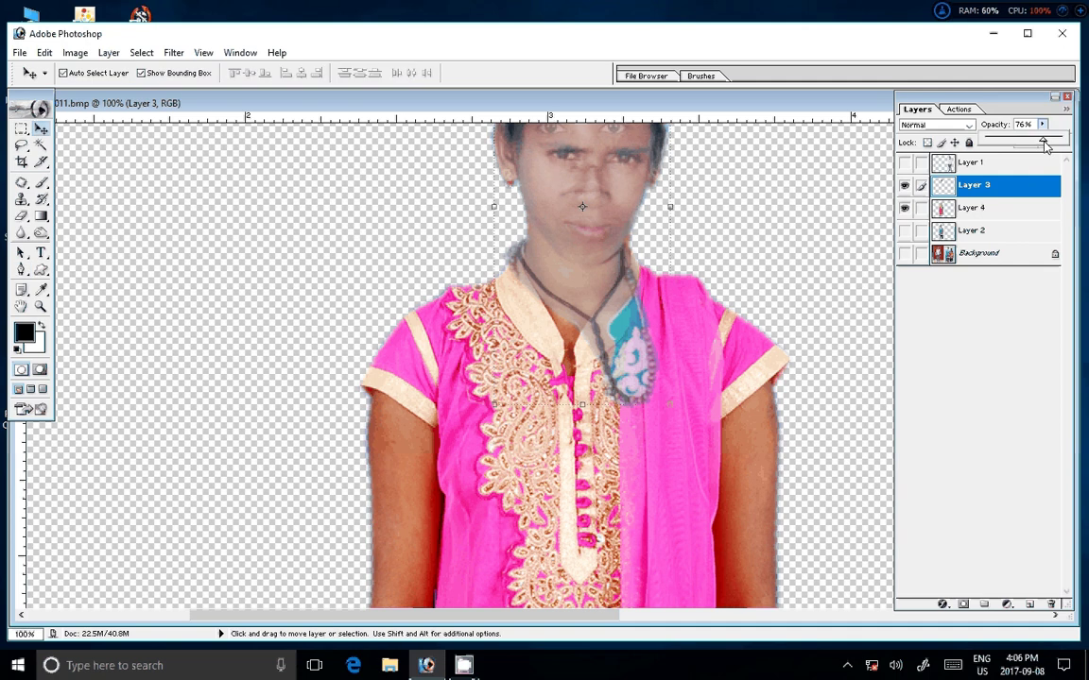
left_click_drag(1044, 143, 1061, 141)
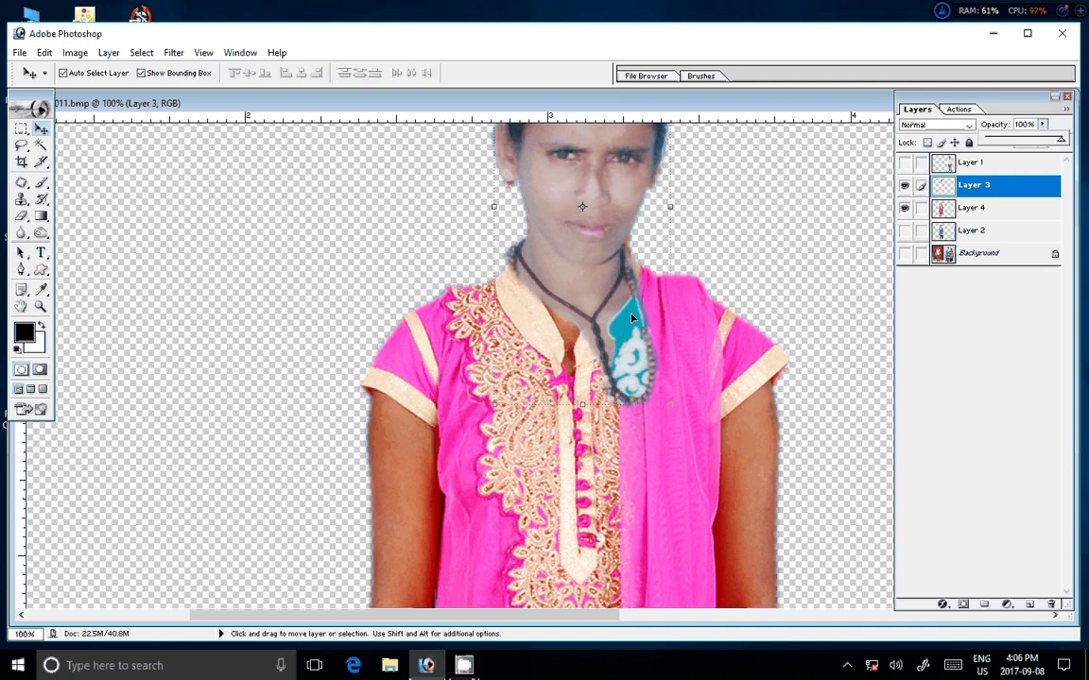
Apply a midtone Color Balance of +73, +19, −5 to the head layer
key("ctrl+b")
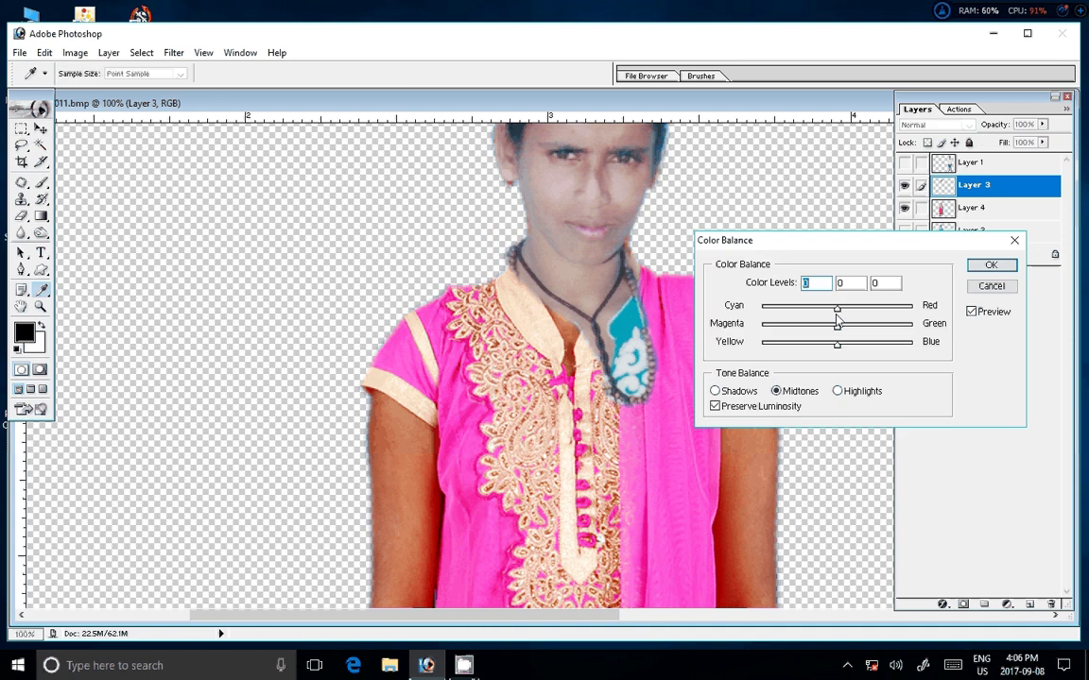
mouse_move(837, 323)
left_mouse_down()
mouse_move(806, 326)
mouse_move(860, 338)
mouse_move(855, 315)
mouse_move(869, 321)
left_mouse_up()
key("Tab")
left_click(837, 391)
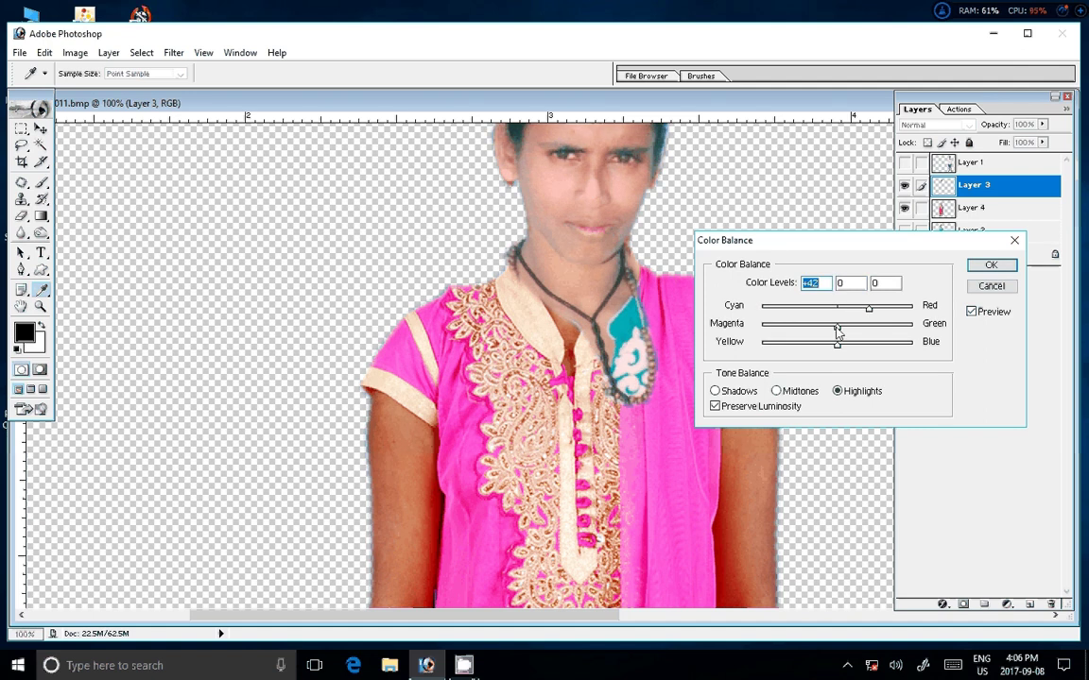
left_click(836, 330)
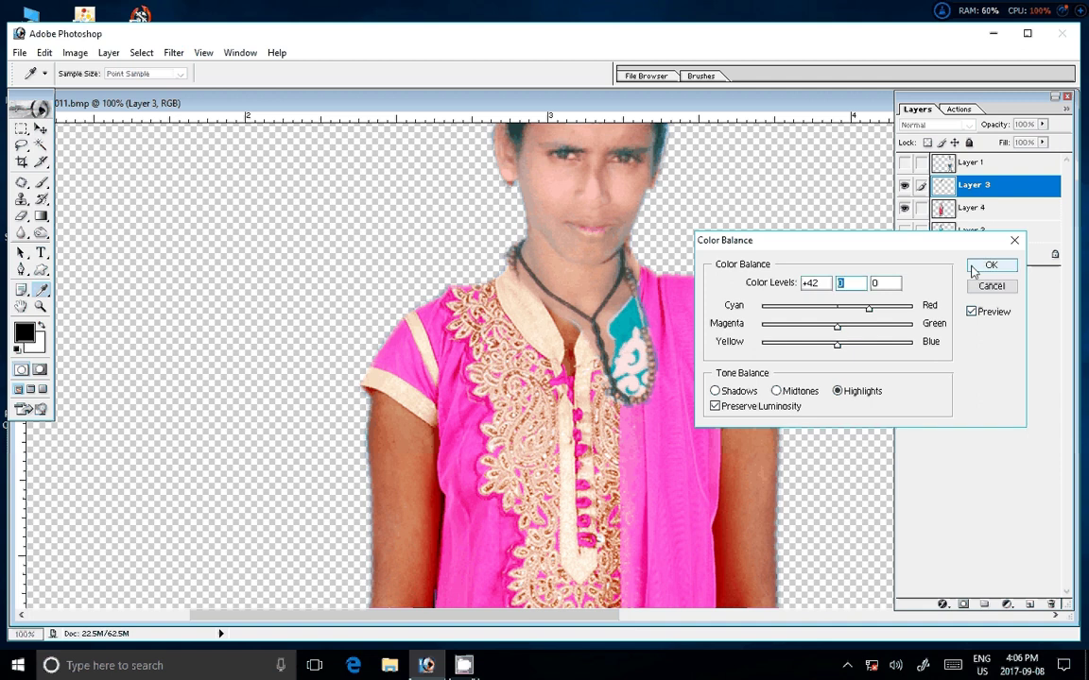
left_click(973, 268)
key("ctrl+b")
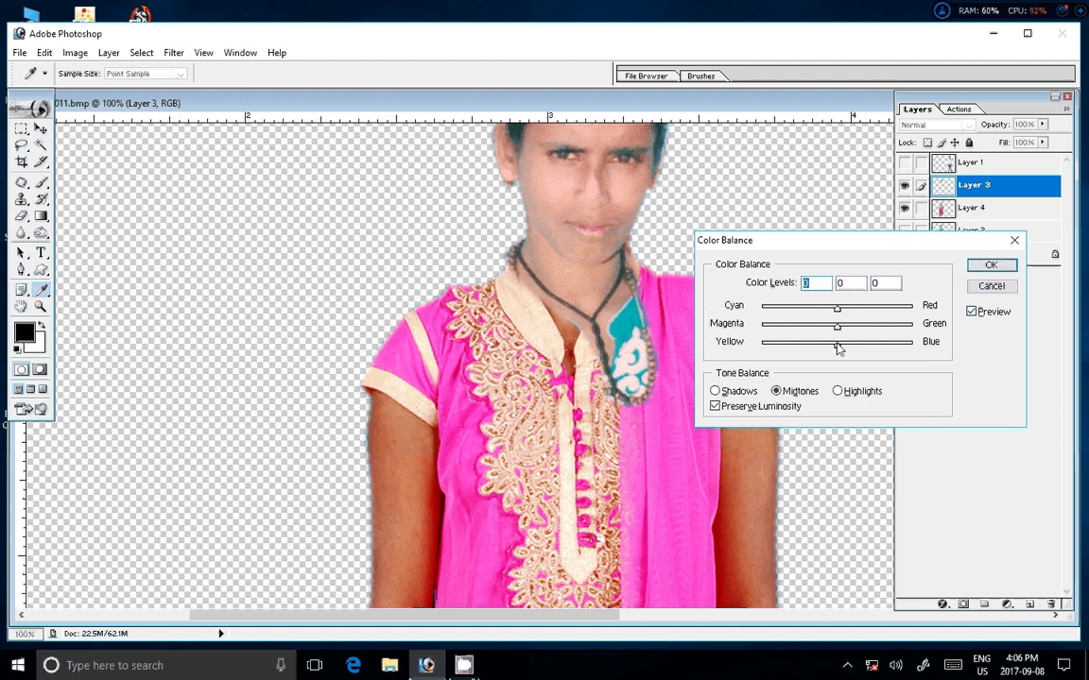
mouse_move(836, 346)
left_mouse_down()
mouse_move(818, 345)
mouse_move(855, 327)
mouse_move(876, 333)
mouse_move(852, 334)
mouse_move(885, 307)
mouse_move(893, 317)
left_mouse_up()
left_click(993, 267)
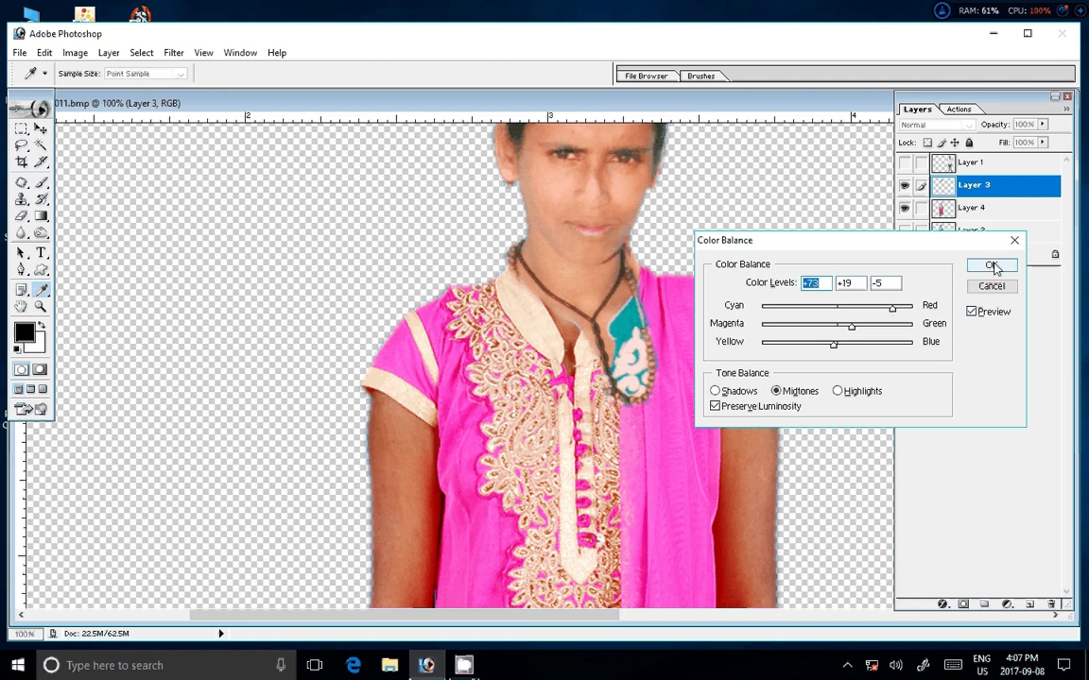
Zoom in on the necklace and erase the teal pendant with the Eraser
key("z")
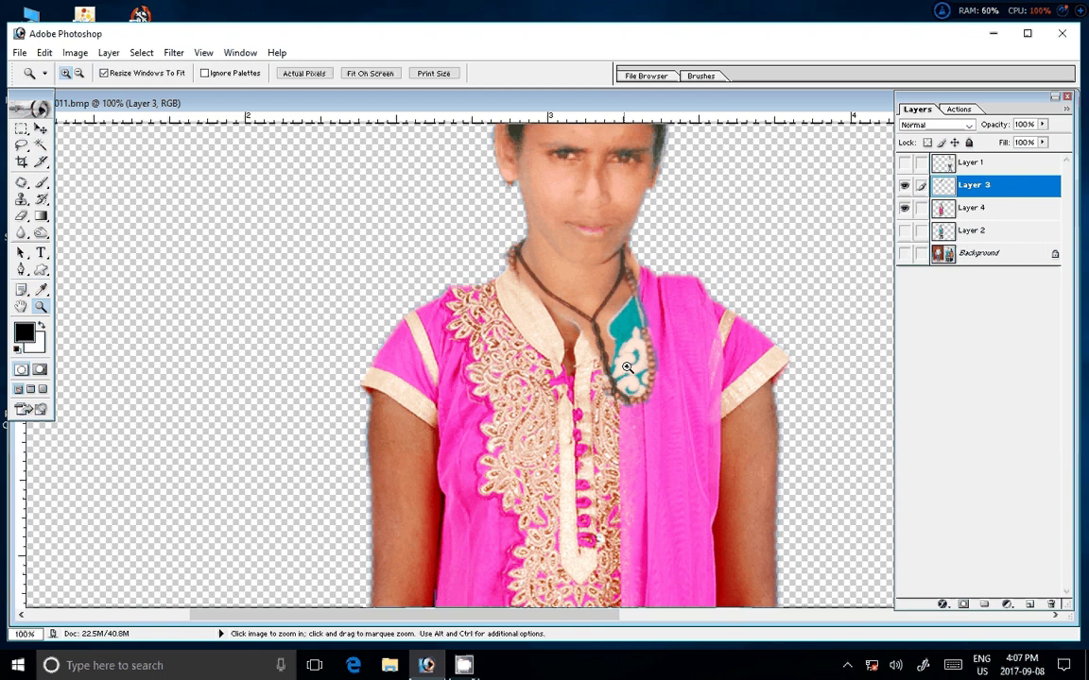
left_click(627, 367)
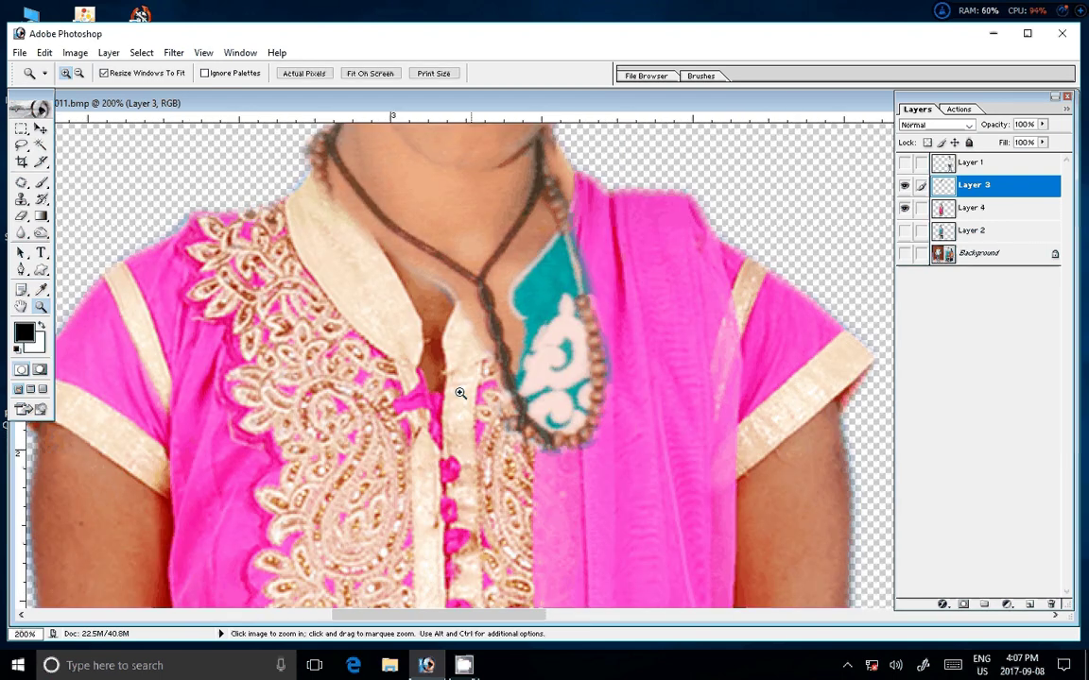
key("v")
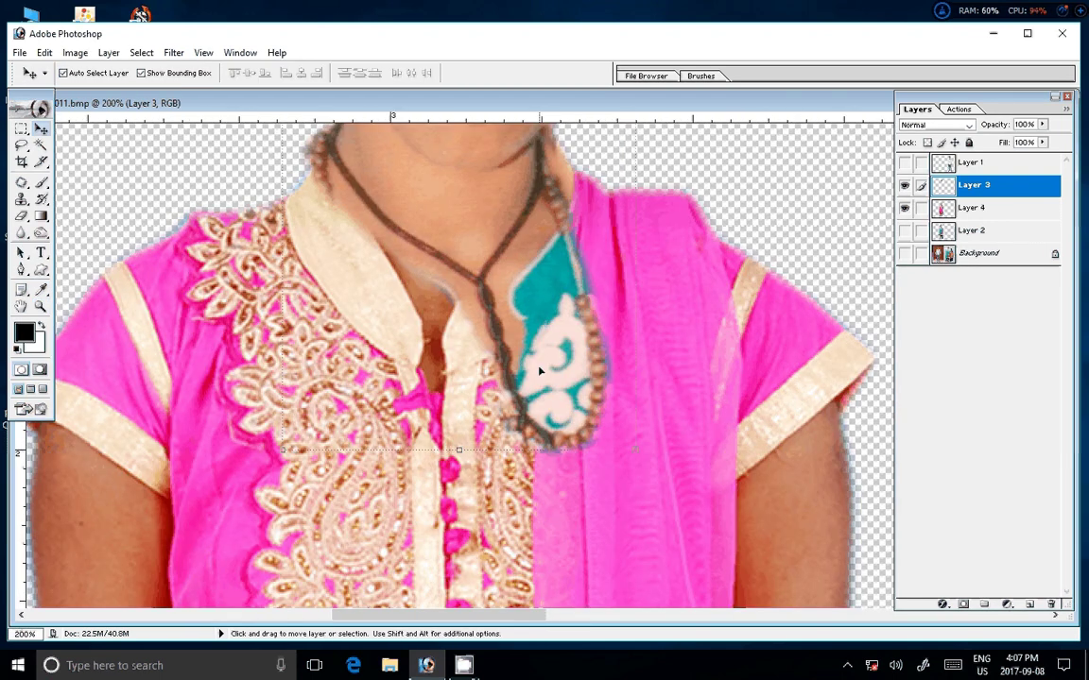
key("p")
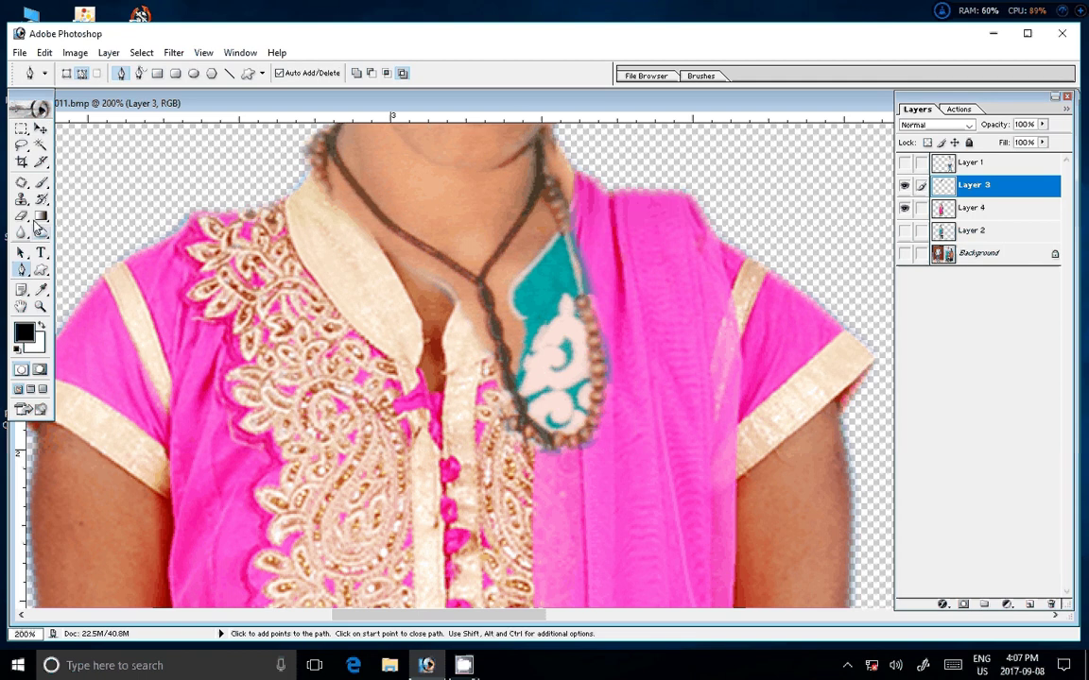
left_click(23, 216)
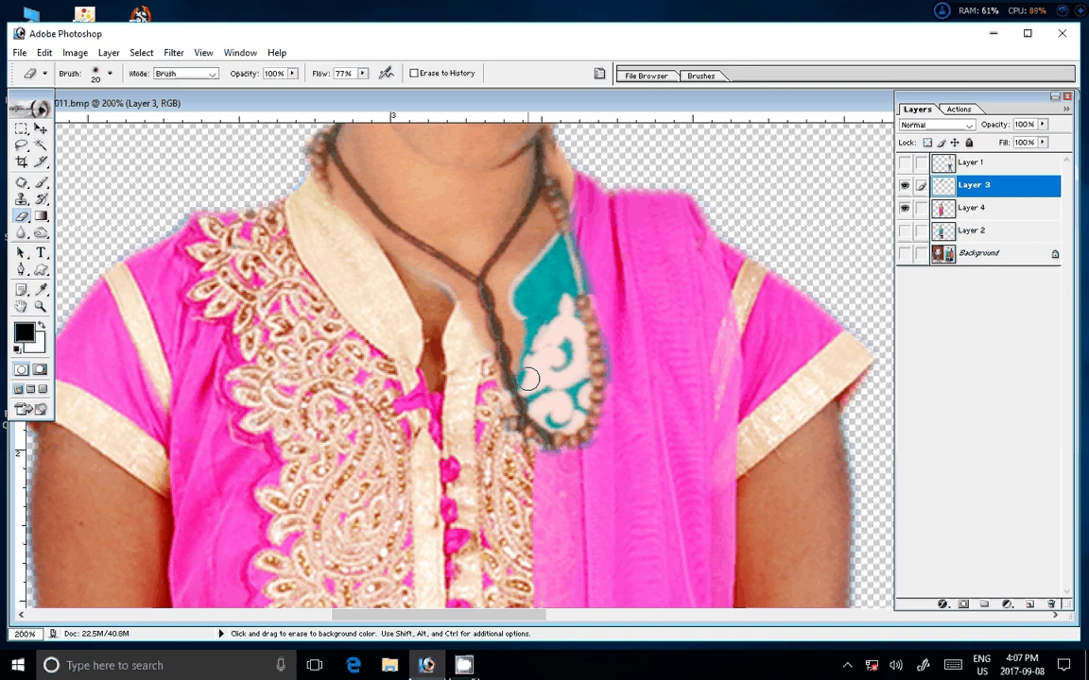
mouse_move(528, 379)
left_mouse_down()
mouse_move(553, 243)
mouse_move(548, 277)
left_mouse_up()
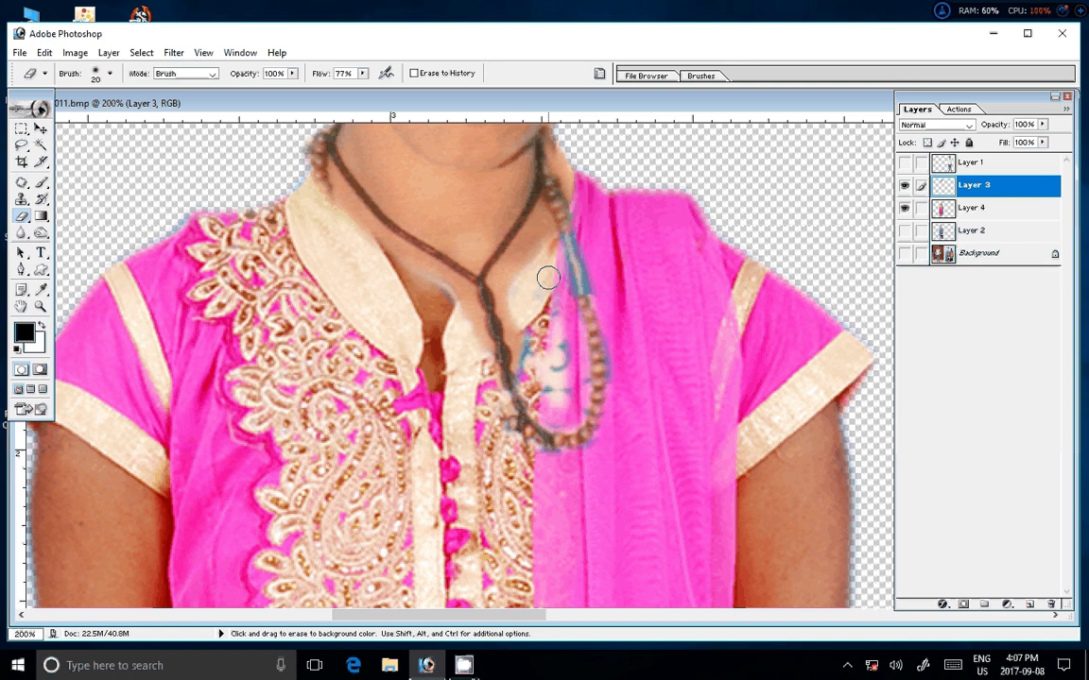
mouse_move(548, 277)
left_mouse_down()
mouse_move(565, 259)
mouse_move(589, 268)
mouse_move(617, 366)
left_mouse_up()
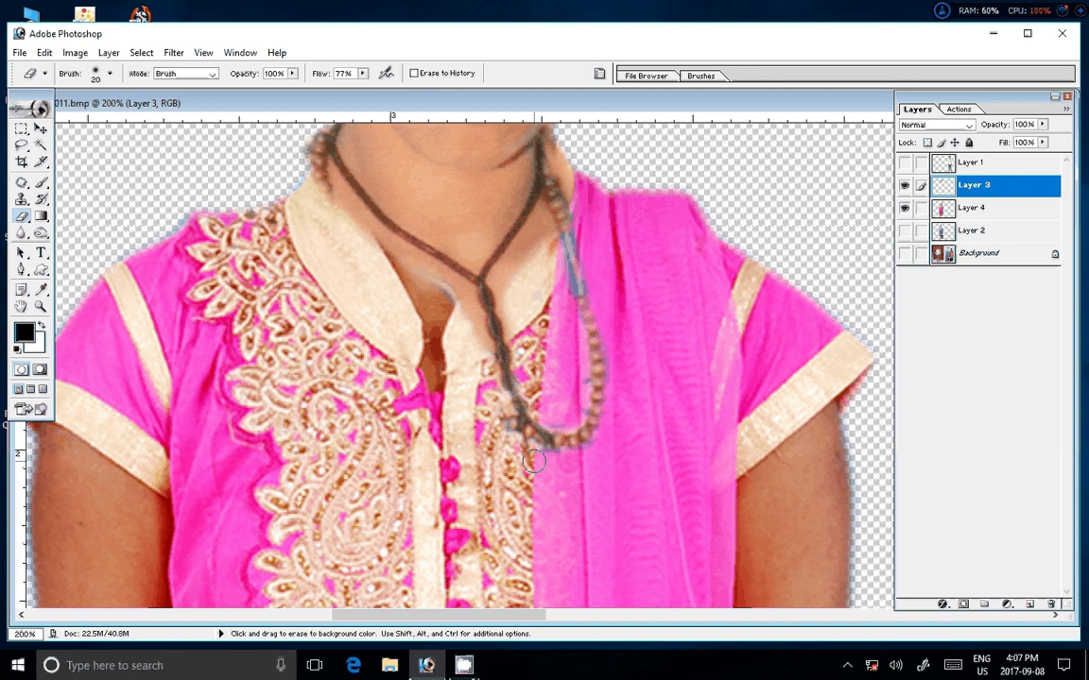
Erase stray pixels beside the lower strand and along the left neck edge
mouse_move(534, 461)
left_mouse_down()
mouse_move(481, 378)
mouse_move(466, 322)
mouse_move(479, 353)
mouse_move(410, 276)
left_mouse_up()
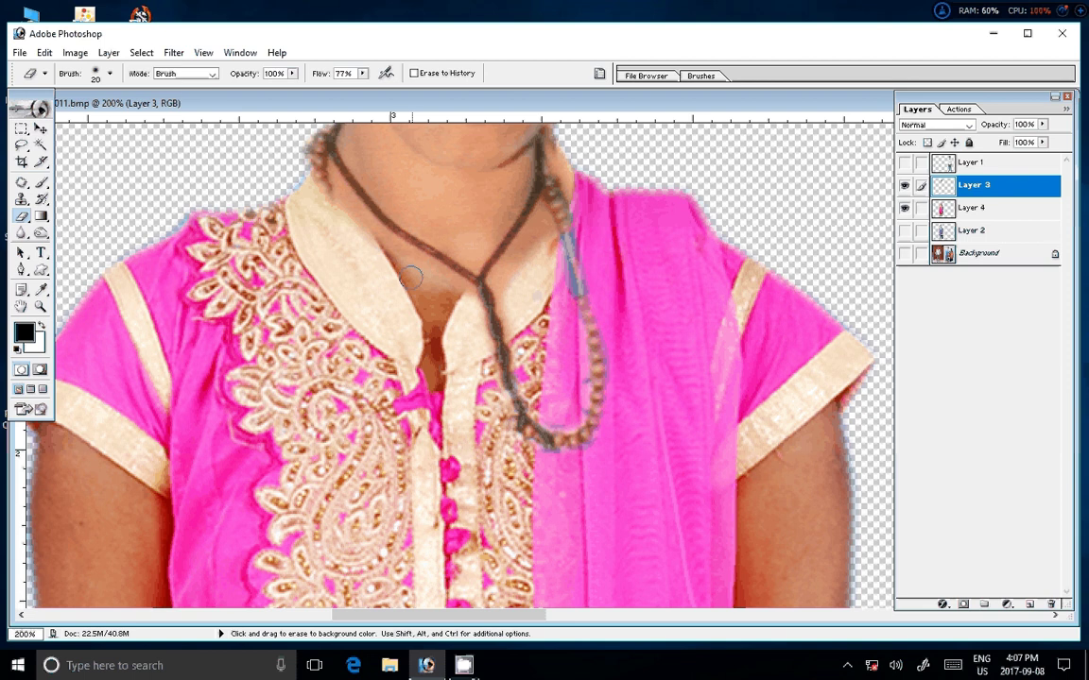
scroll(320, 260, "up", 3)
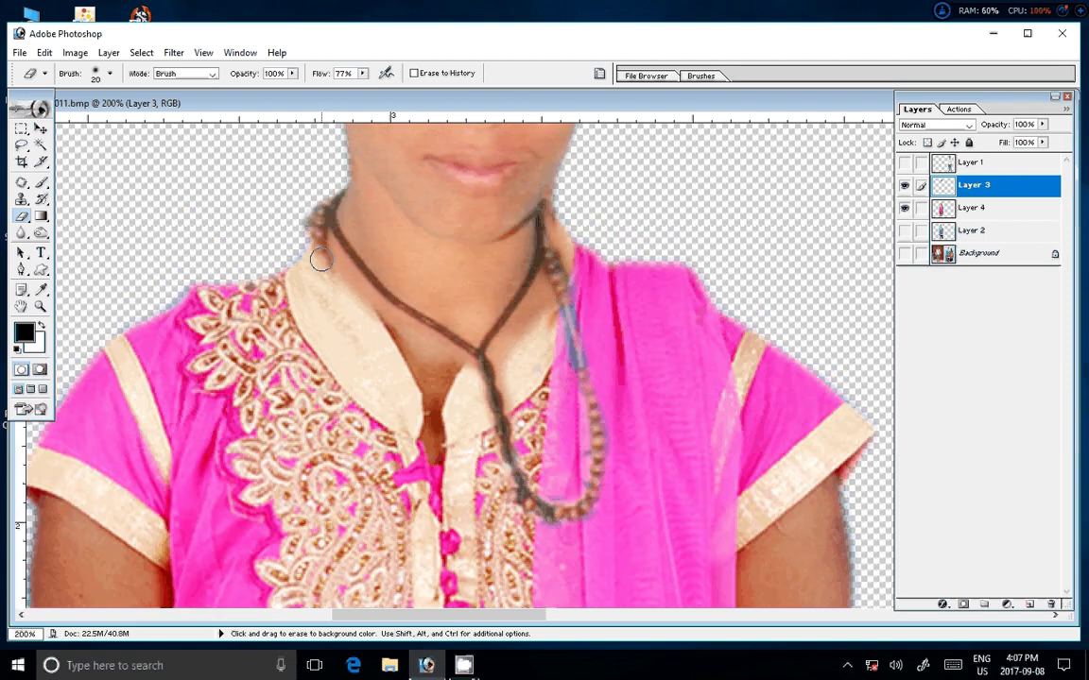
left_click_drag(320, 260, 350, 295)
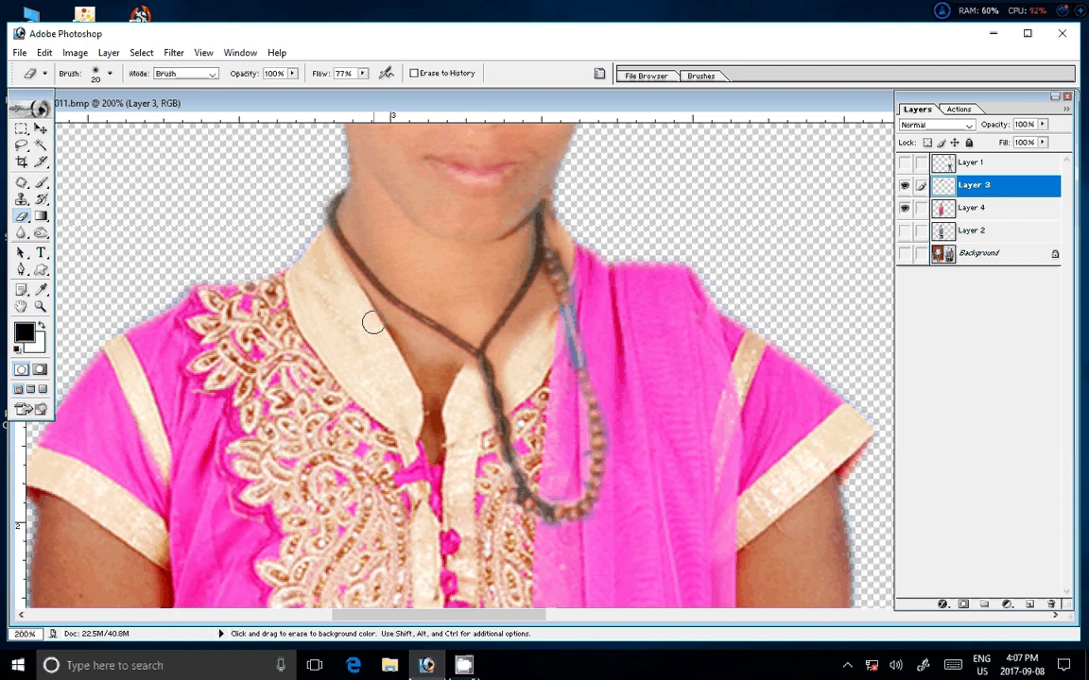
left_click(301, 236)
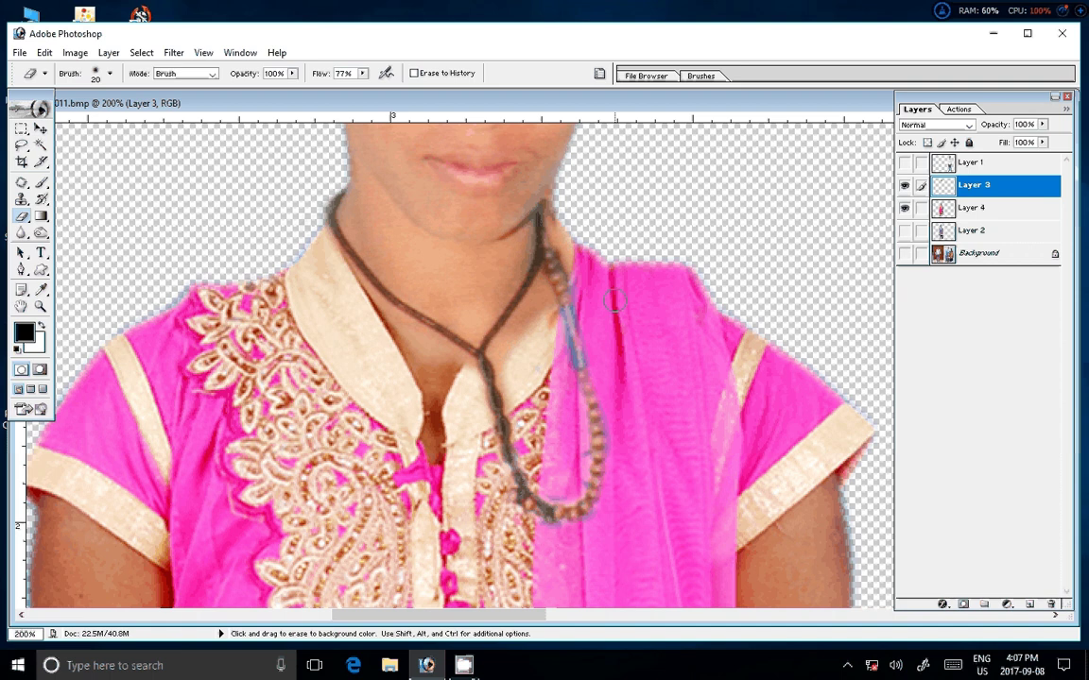
scroll(615, 301, "up", 3)
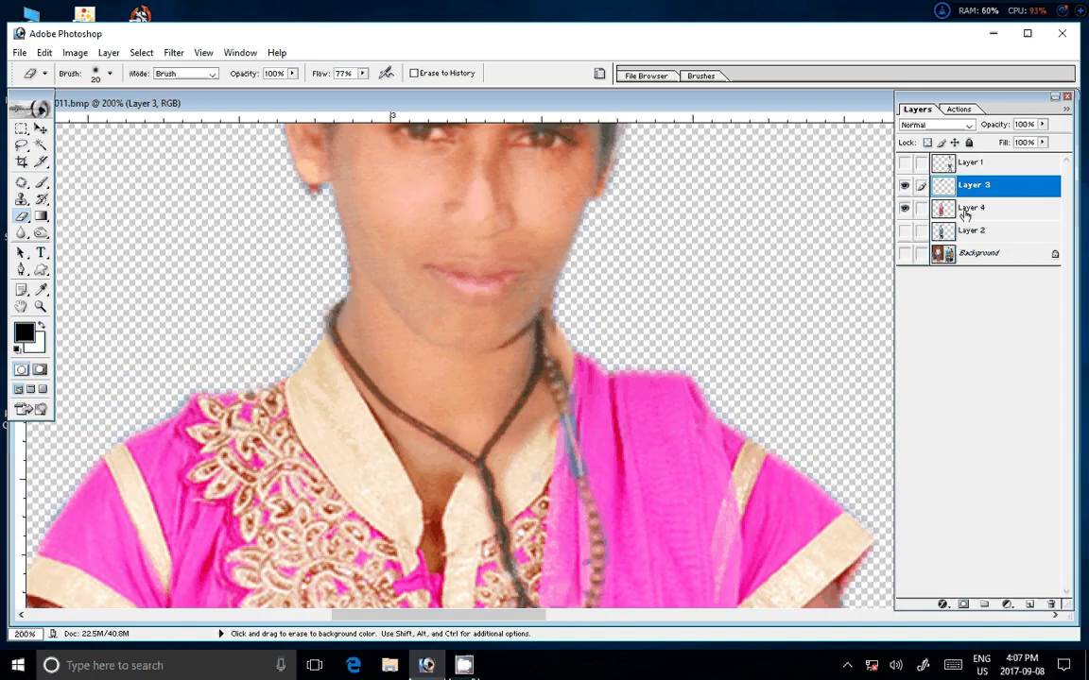
Erase stray pixels along Layer 4's face and hair edges, then fit the image on screen
left_click(965, 210)
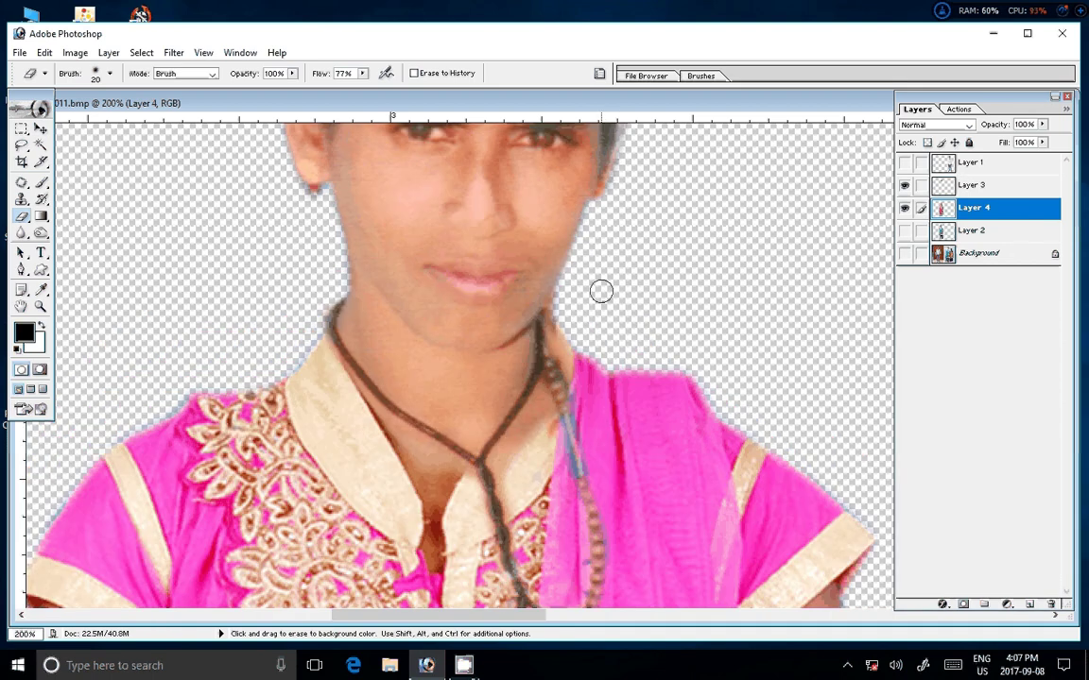
mouse_move(601, 291)
left_mouse_down()
mouse_move(586, 220)
mouse_move(591, 390)
left_mouse_up()
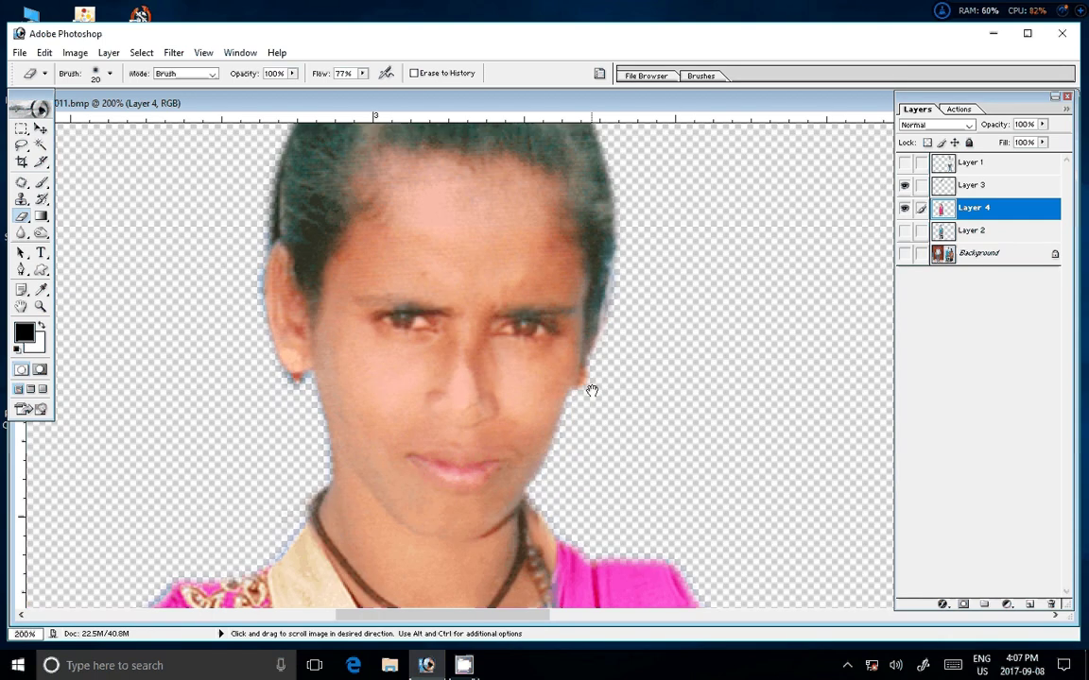
left_click_drag(594, 191, 626, 338)
mouse_move(281, 269)
left_mouse_down()
mouse_move(288, 408)
mouse_move(317, 531)
left_mouse_up()
scroll(318, 531, "down", 5)
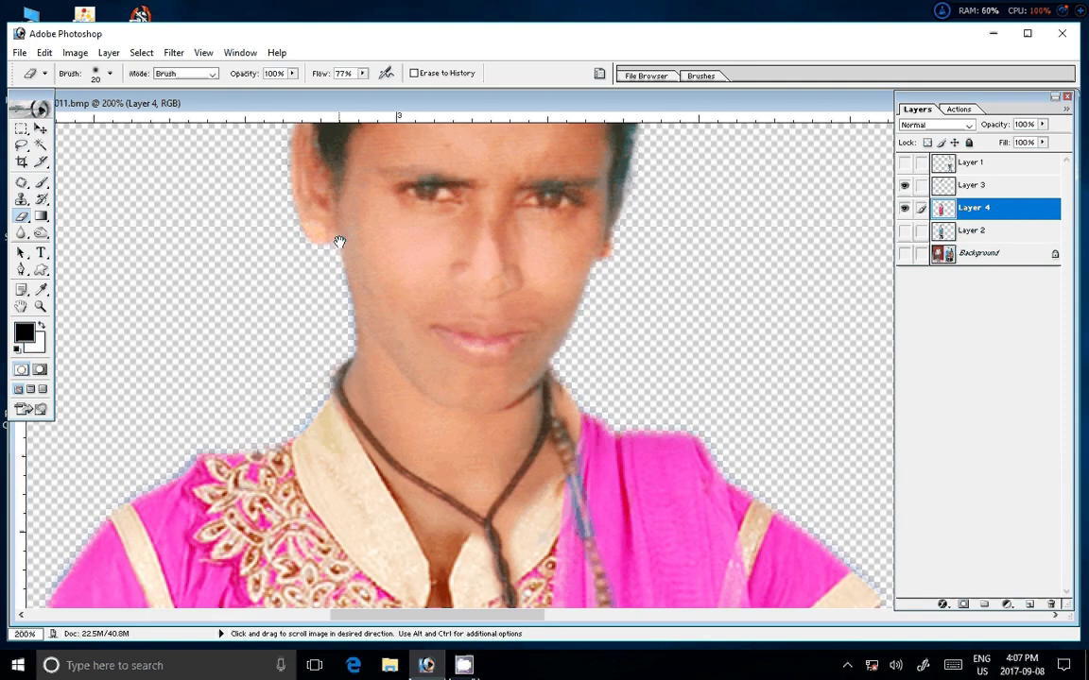
key("z")
right_click(499, 330)
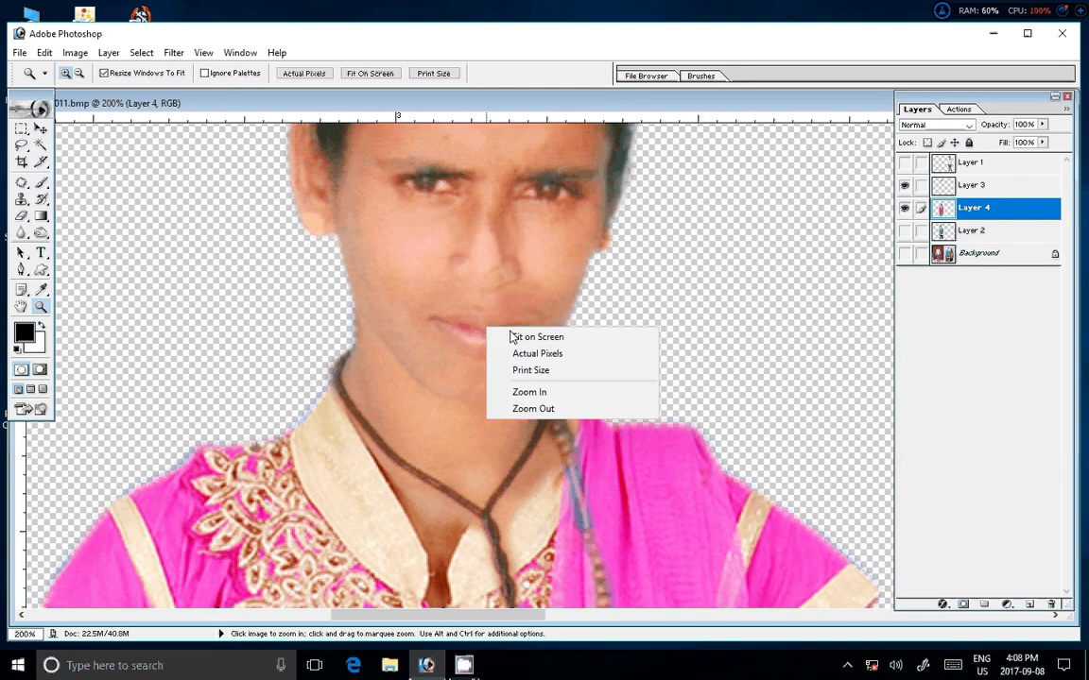
left_click(518, 334)
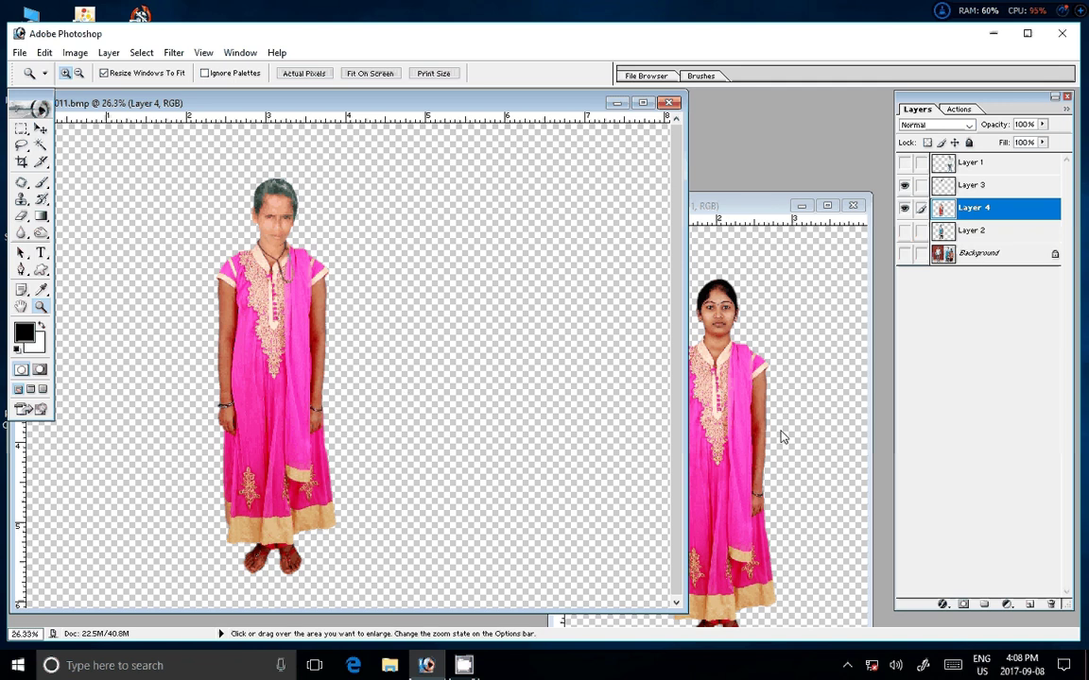
Close DSC_0334.psd without saving and delete Layer 3
left_click(806, 207)
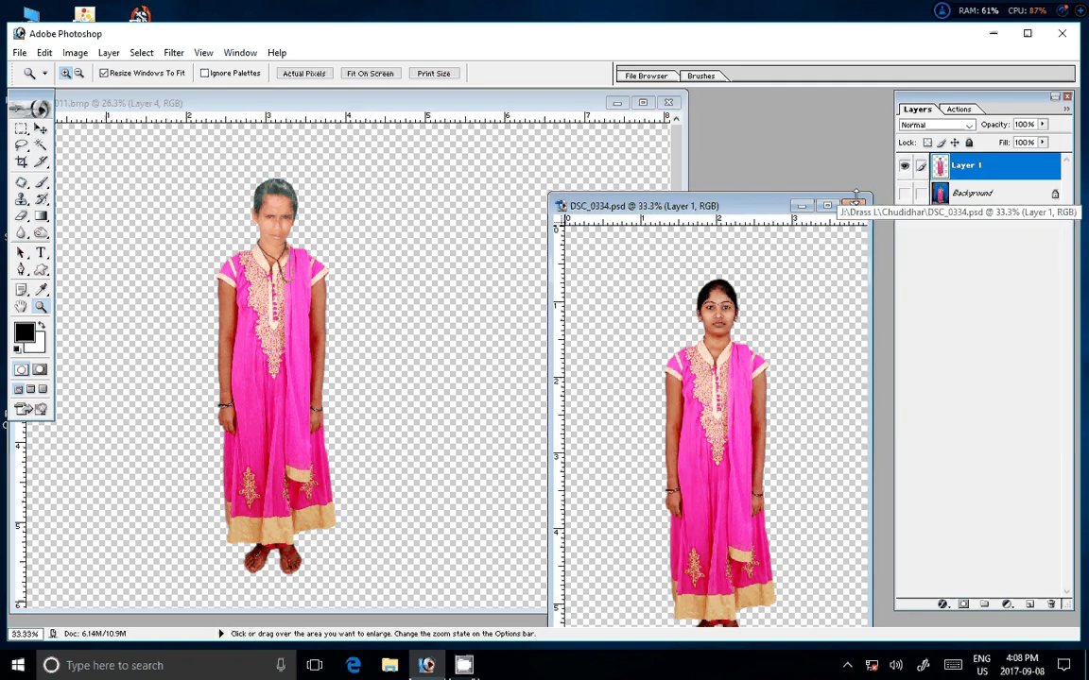
left_click(852, 205)
left_click(546, 273)
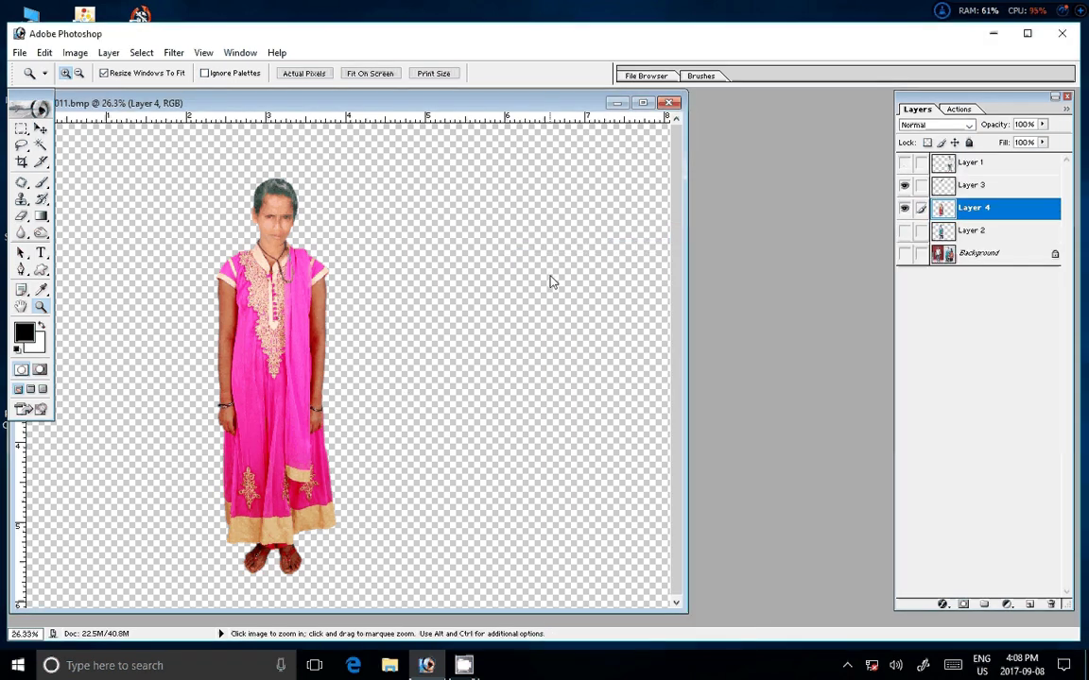
key("ctrl+shift+e")
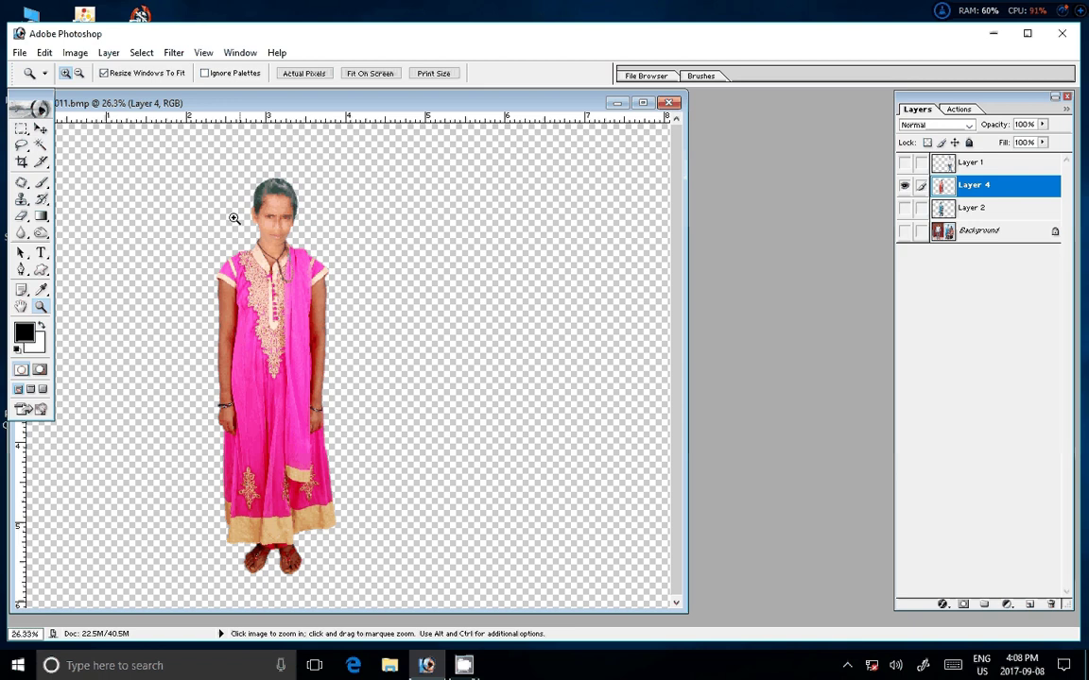
Burn the hair edges darker with a size-40 brush and make the man's Layer 1 visible
left_click_drag(233, 218, 311, 199)
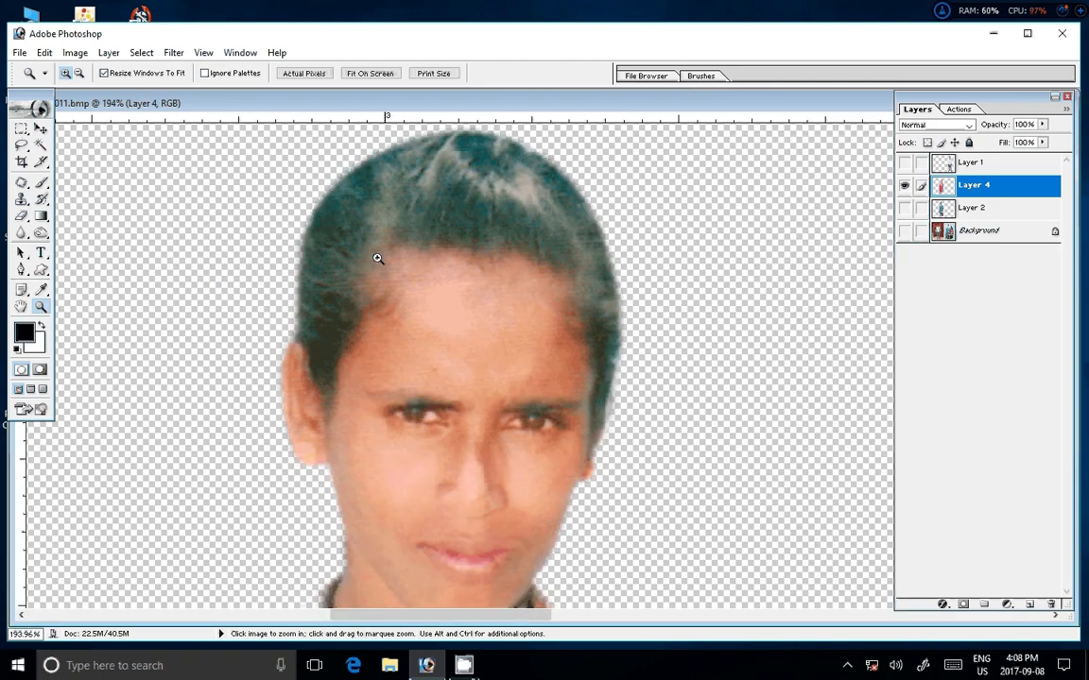
key("o")
key("bracketright")
key("bracketright")
mouse_move(323, 316)
left_mouse_down()
mouse_move(333, 195)
mouse_move(361, 250)
mouse_move(488, 146)
mouse_move(513, 196)
mouse_move(594, 256)
mouse_move(617, 391)
mouse_move(439, 241)
mouse_move(414, 276)
left_mouse_up()
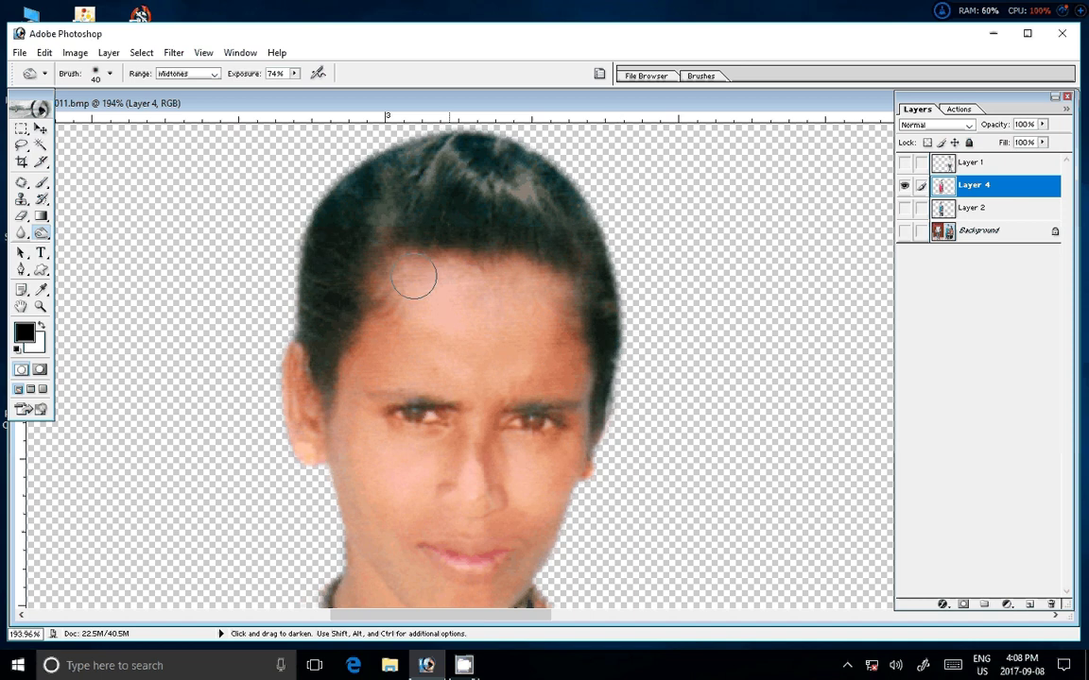
left_click(904, 163)
left_click(603, 308)
Make the man's Layer 1 active and zoom in on his shirt
key("z")
key("ctrl+0")
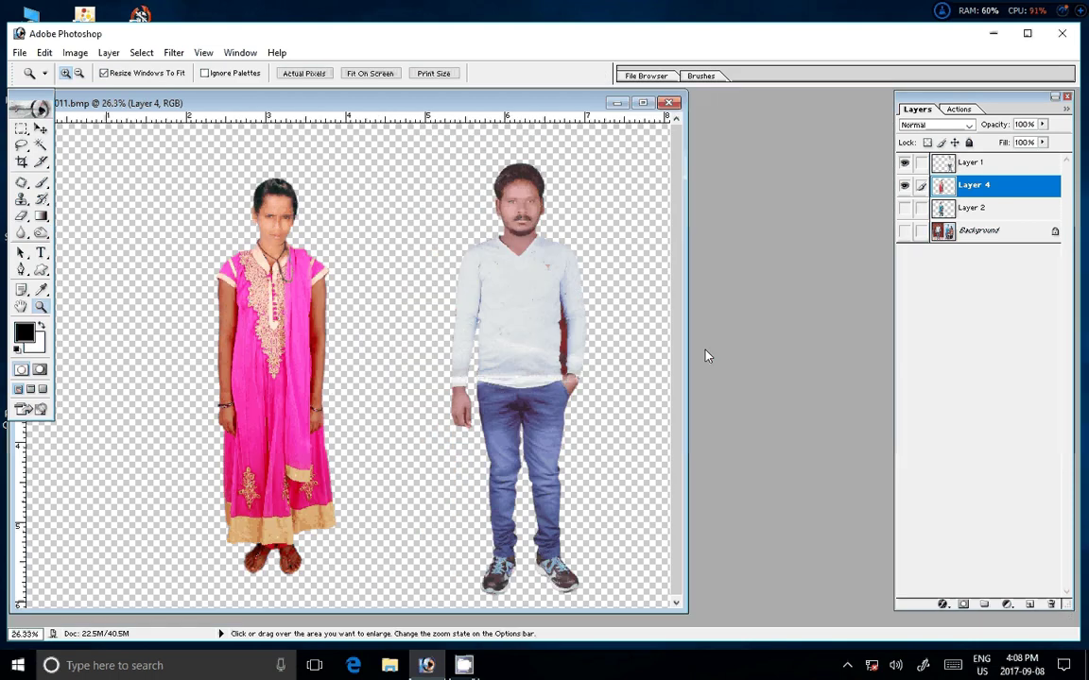
left_click(474, 298, "ctrl")
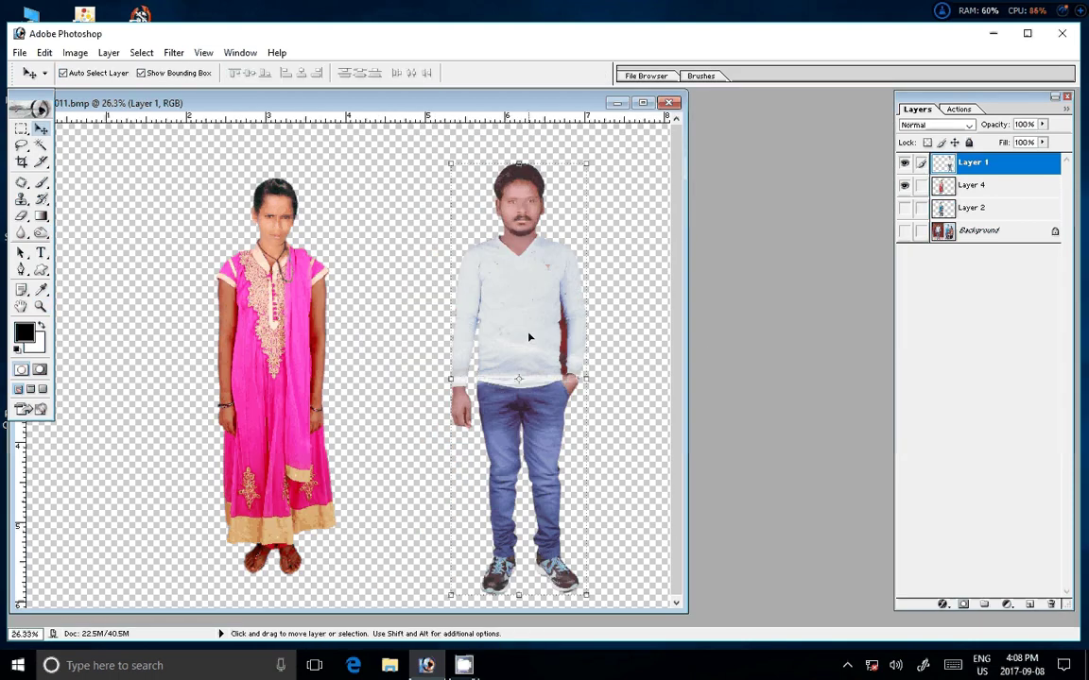
left_click_drag(433, 276, 611, 404)
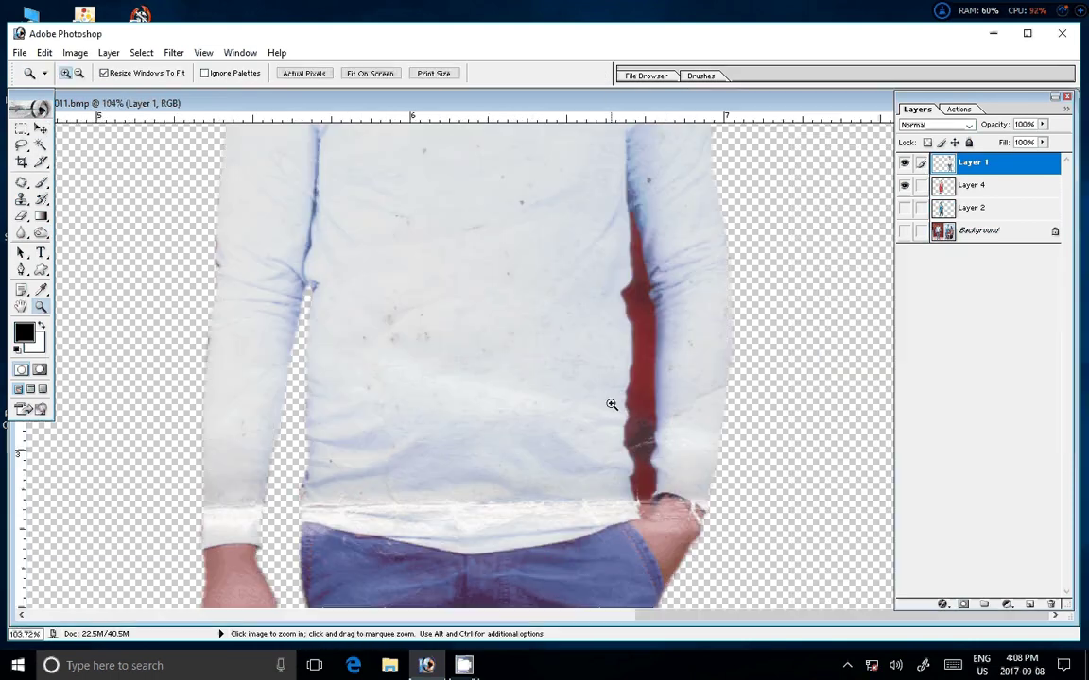
Trace a closed pen path around the red strip between the man's arm and shirt
key("p")
left_click(653, 444)
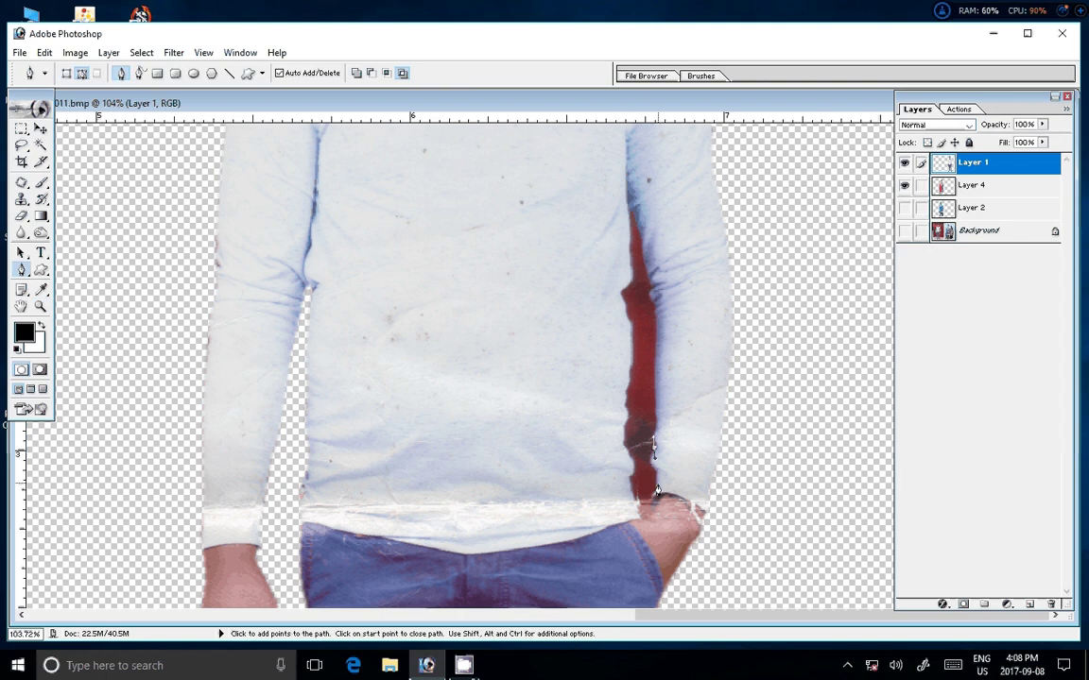
left_click(656, 489)
left_click(644, 510)
left_click(629, 488)
left_click(624, 442)
left_click(627, 364)
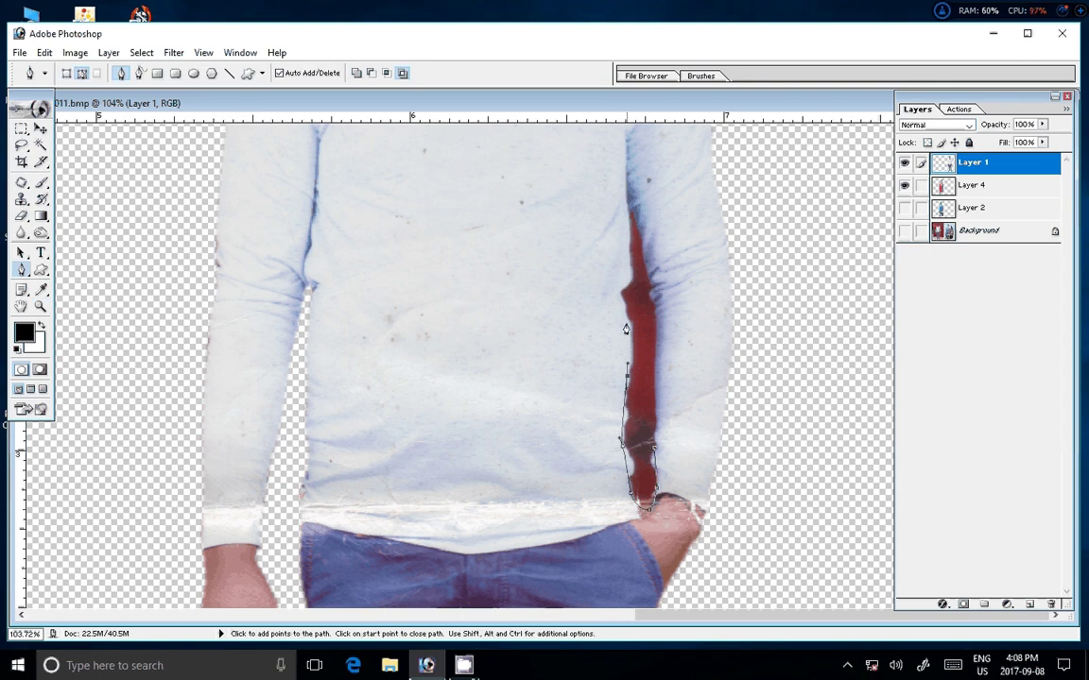
left_click(623, 309)
left_click(616, 294)
left_click(627, 246)
left_click(629, 200)
left_click(645, 258)
left_click(652, 291)
left_click(658, 338)
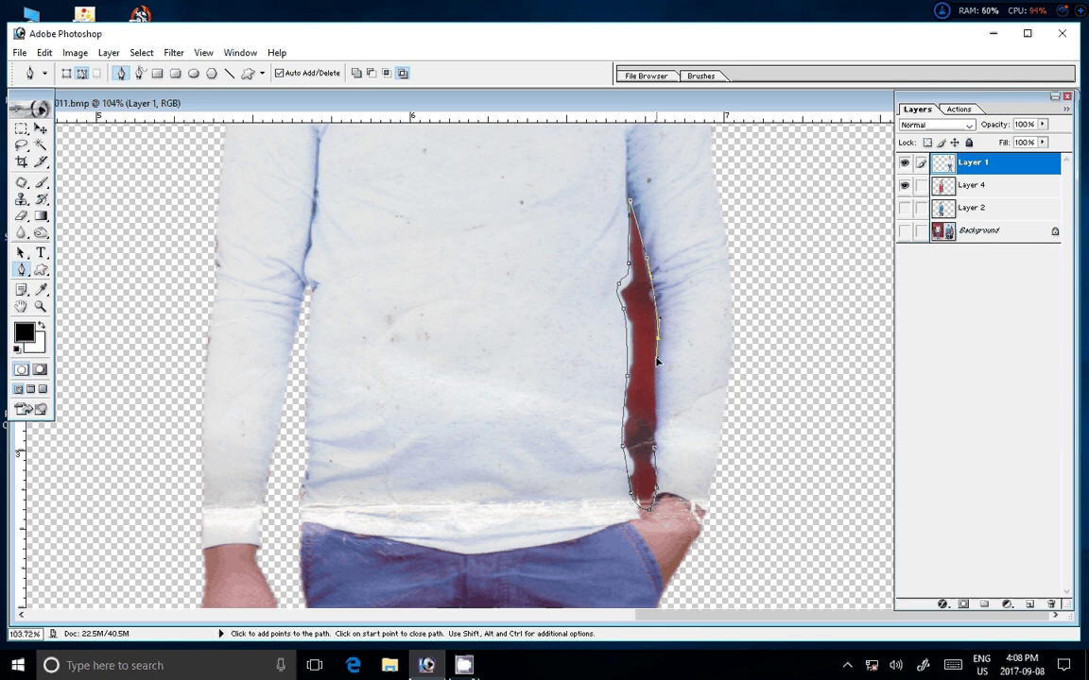
left_click(659, 408)
left_click(653, 453)
Turn the path into a selection, delete the red strip, deselect, and fit the image on screen
right_click(646, 335)
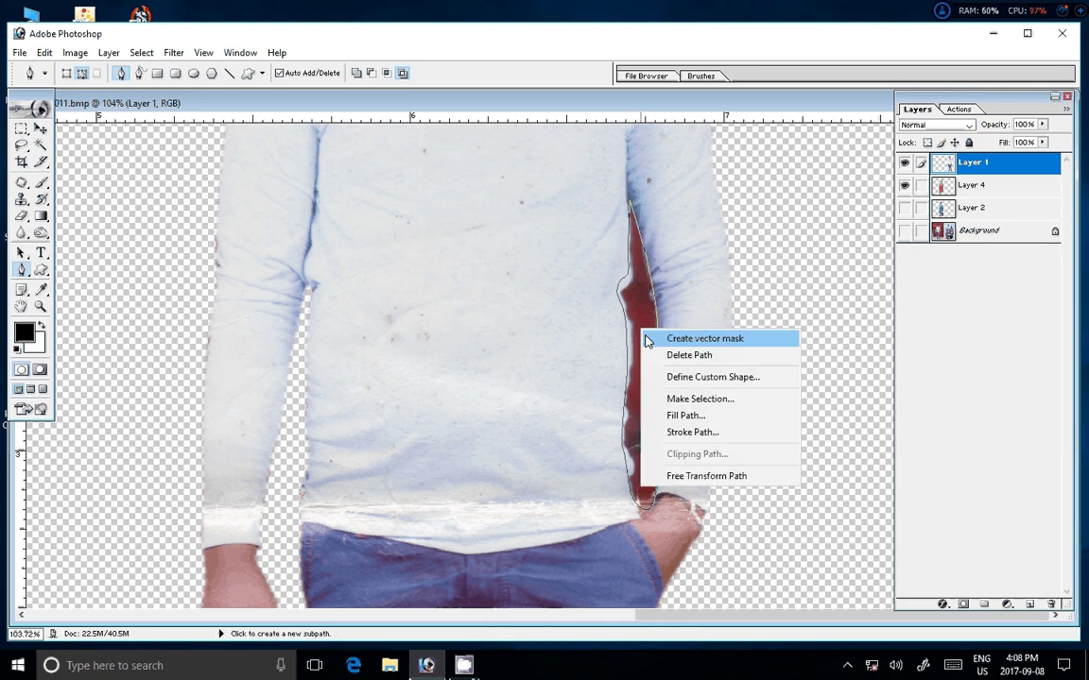
left_click(699, 399)
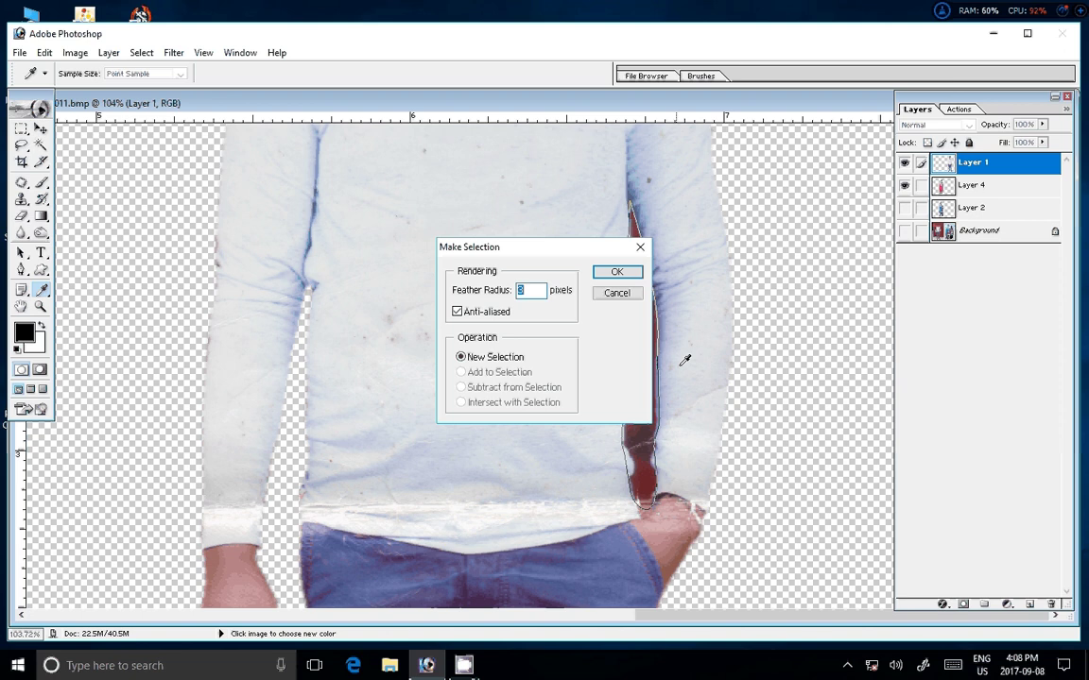
left_click(614, 273)
key("Delete")
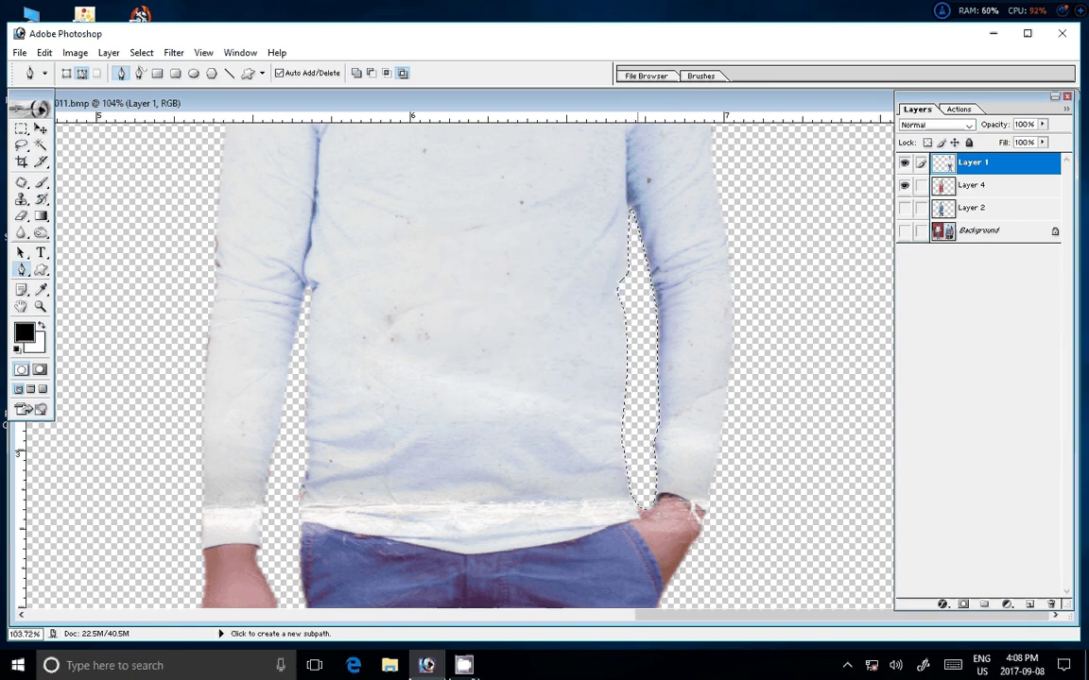
key("ctrl+d")
key("z")
right_click(619, 346)
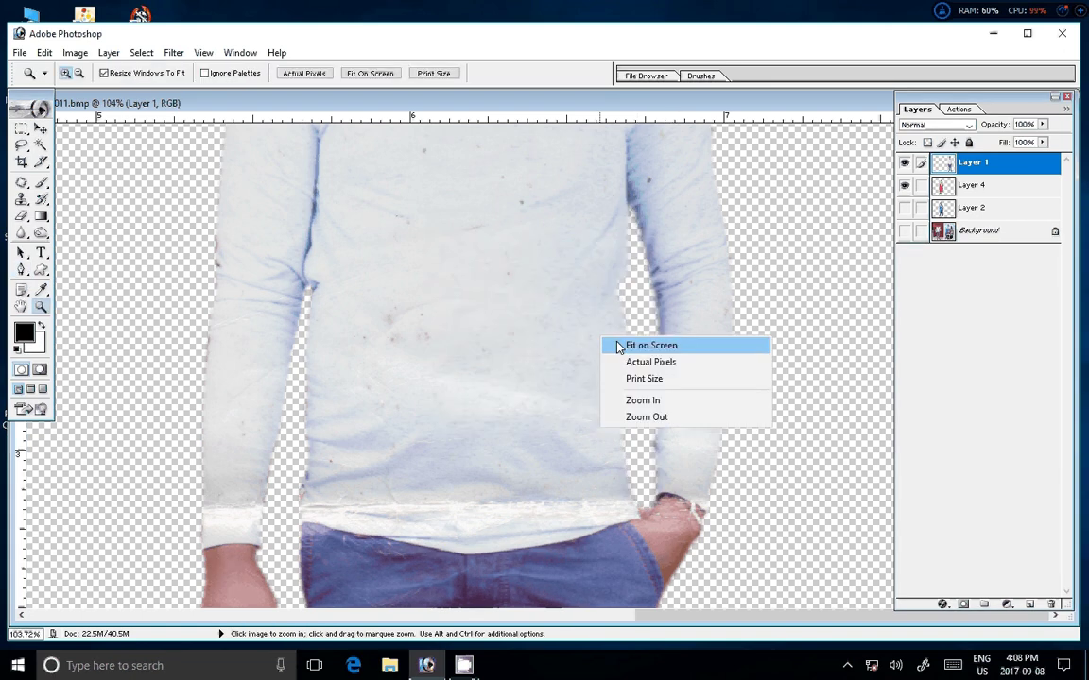
left_click(643, 346)
key("v")
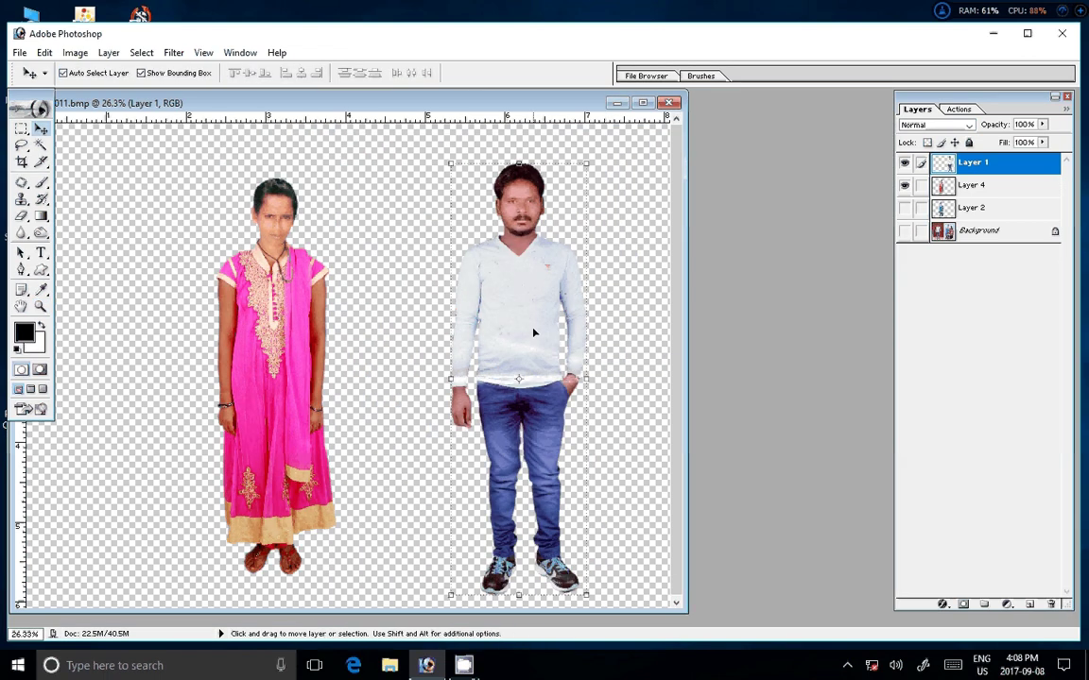
Warm the man's shirt toward red and yellow with Color Balance
key("ctrl+b")
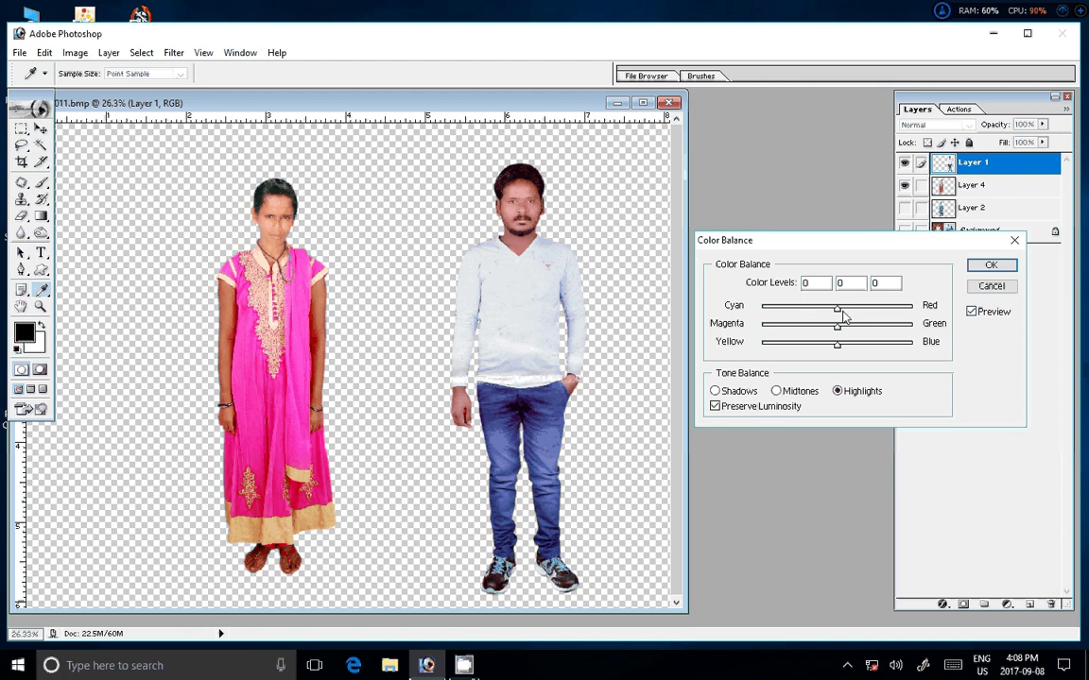
mouse_move(839, 310)
left_mouse_down()
mouse_move(850, 310)
mouse_move(820, 346)
mouse_move(836, 346)
mouse_move(807, 346)
left_mouse_up()
key("ctrl+2")
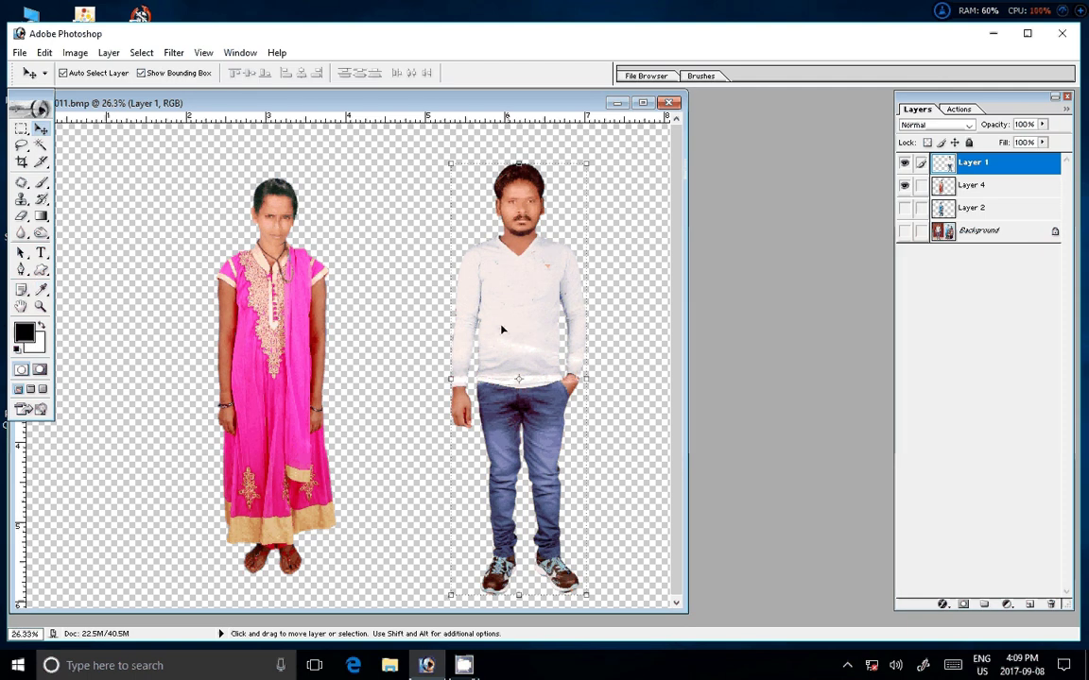
Place the man beside the woman at about 91.5%, behind her layer, and merge both people
left_click_drag(502, 328, 358, 311)
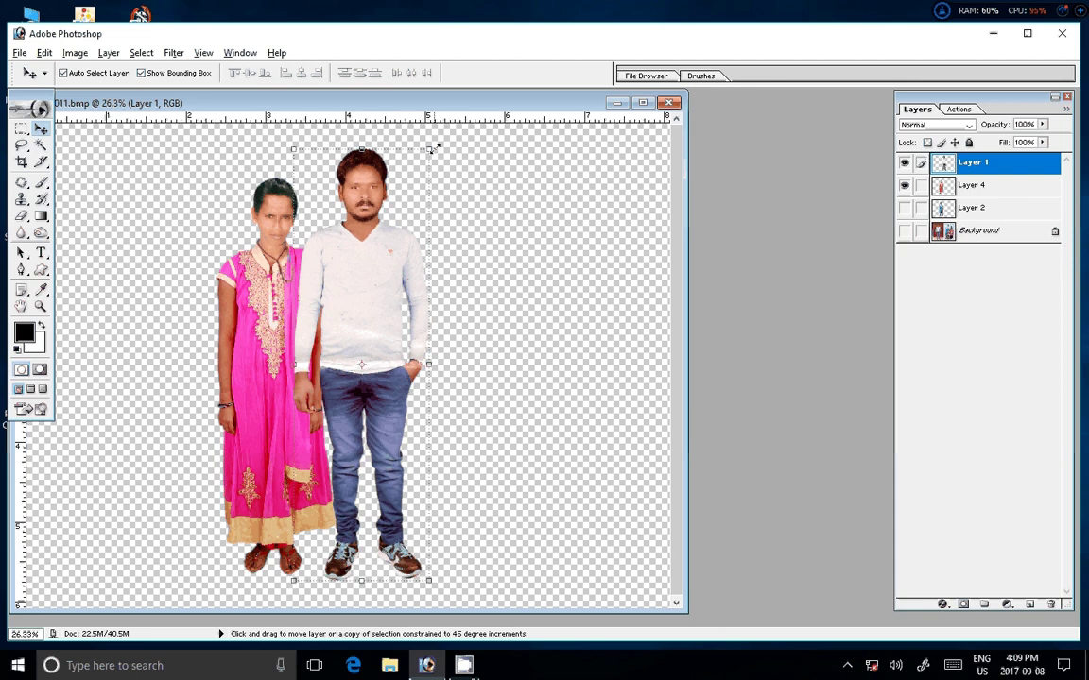
left_click_drag(431, 148, 431, 167)
key("Return")
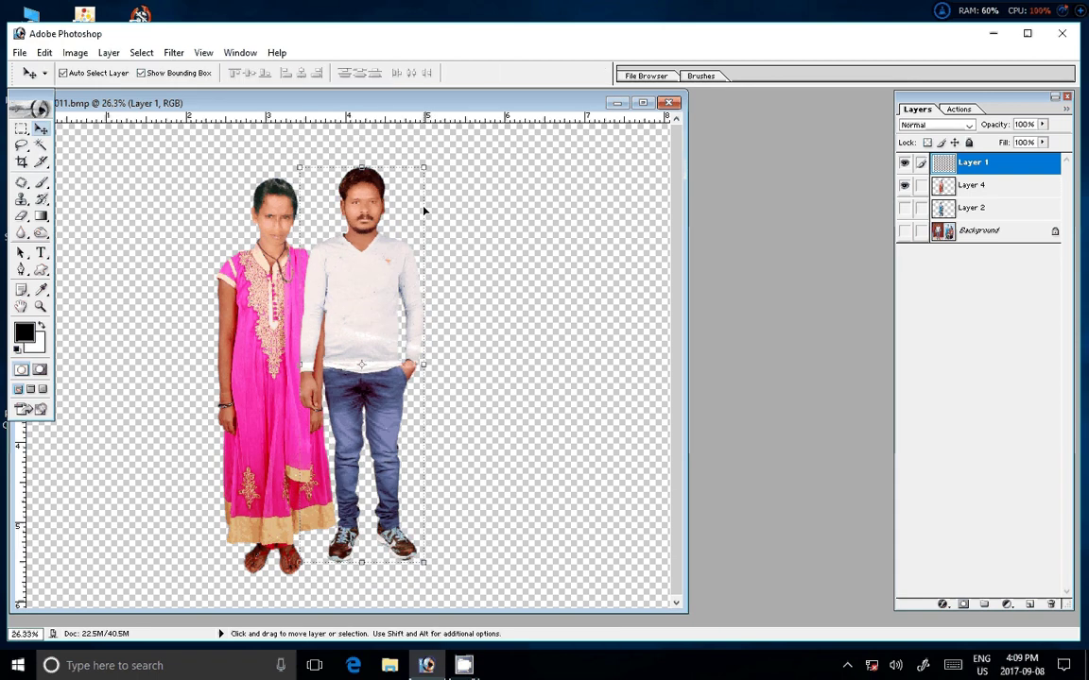
key("ctrl+bracketleft")
key("shift+Right")
key("shift+Right")
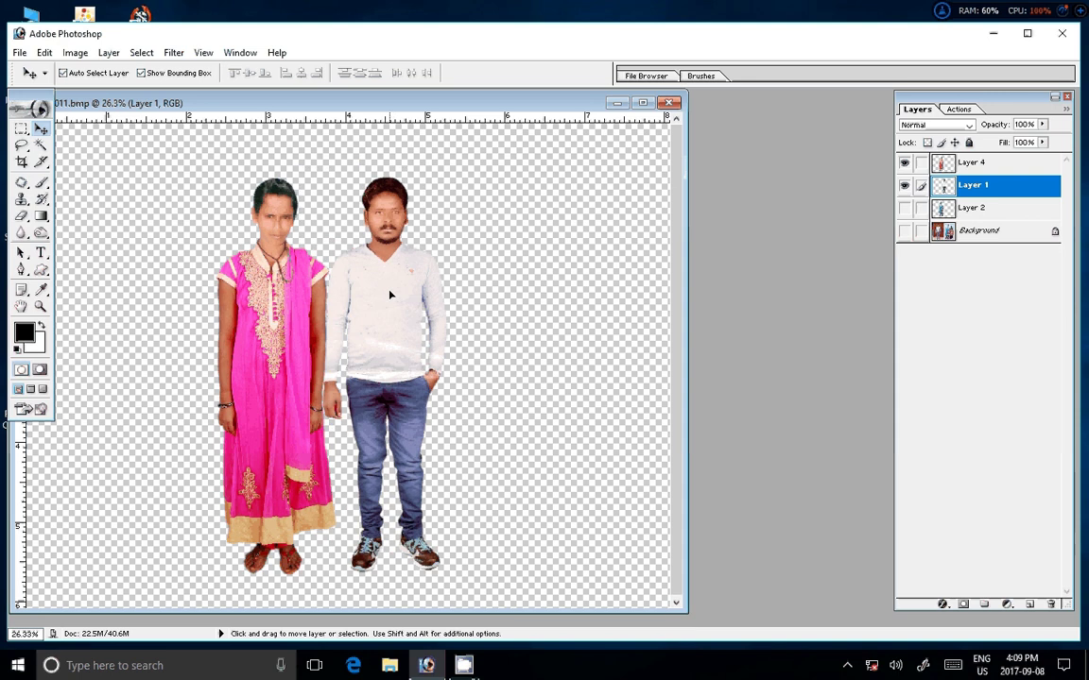
key("Down")
key("Down")
key("Down")
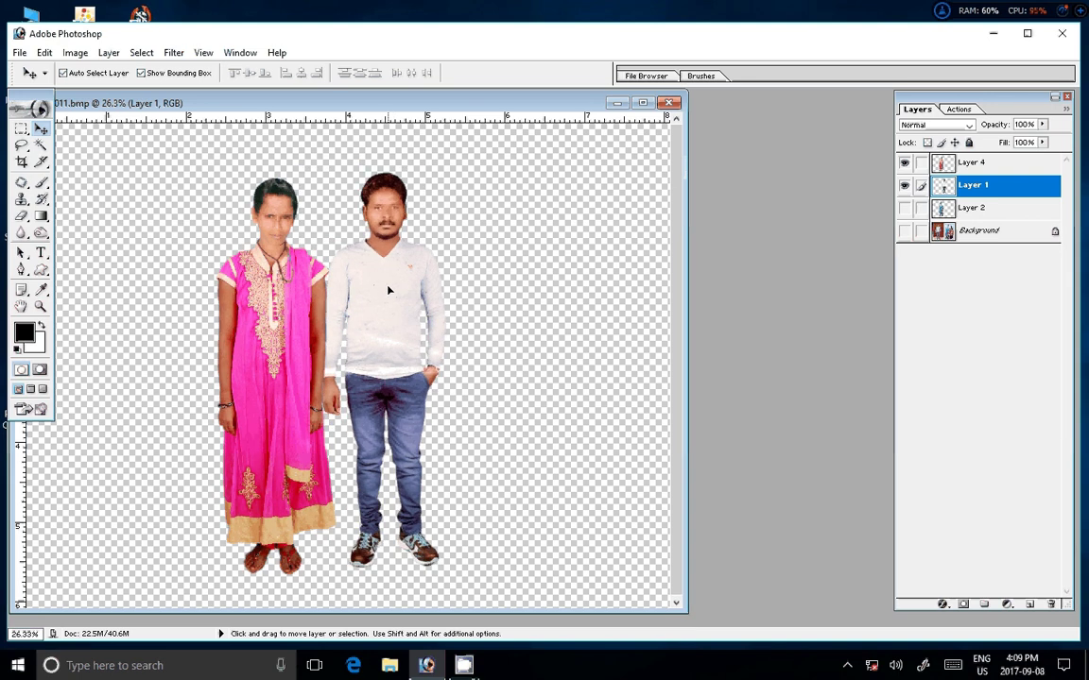
key("shift+Right")
key("ctrl+shift+e")
Zoom in on the woman's feet
key("z")
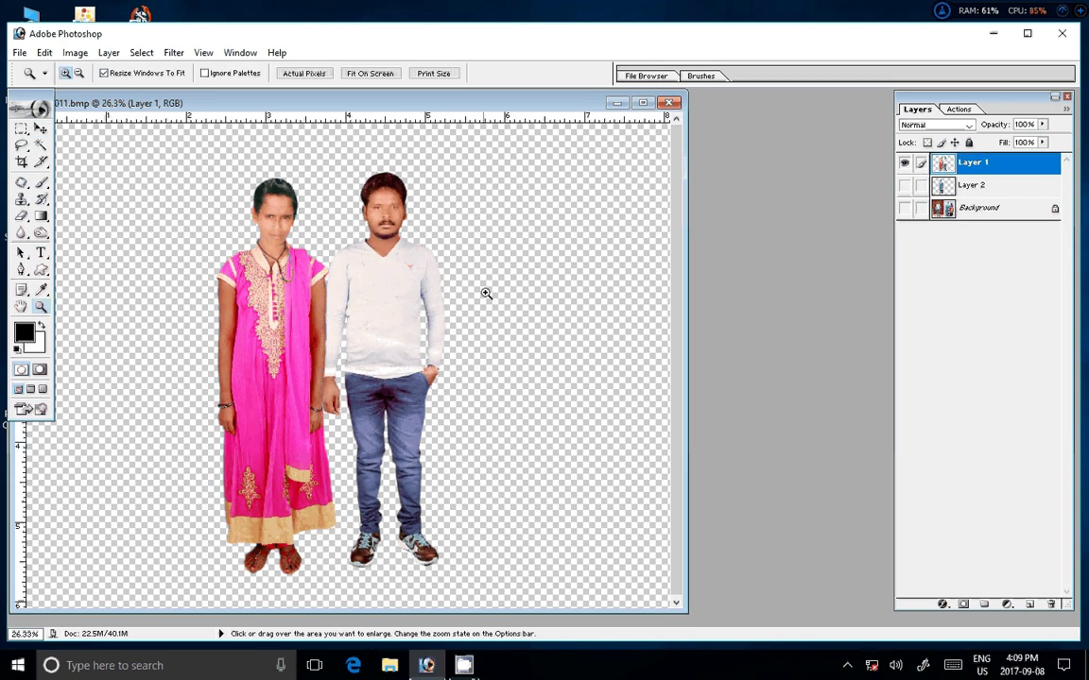
right_click(481, 289)
key("Escape")
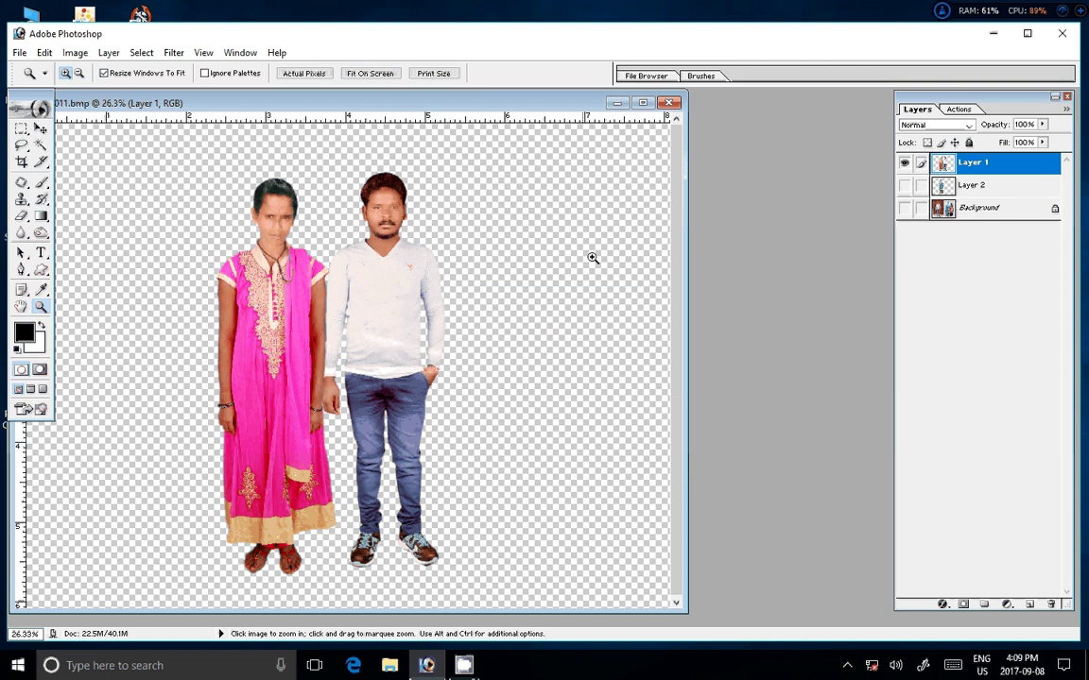
left_click_drag(227, 539, 322, 586)
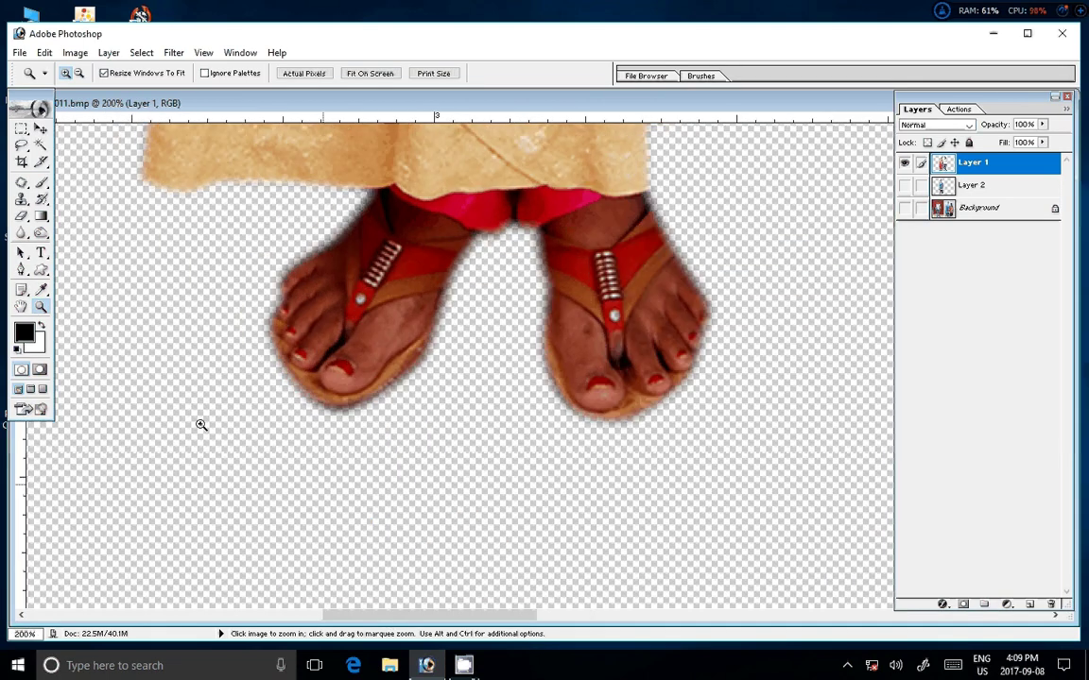
Try a single-row marquee selection across the feet, deselect it, and choose the elliptical marquee
left_click(42, 199)
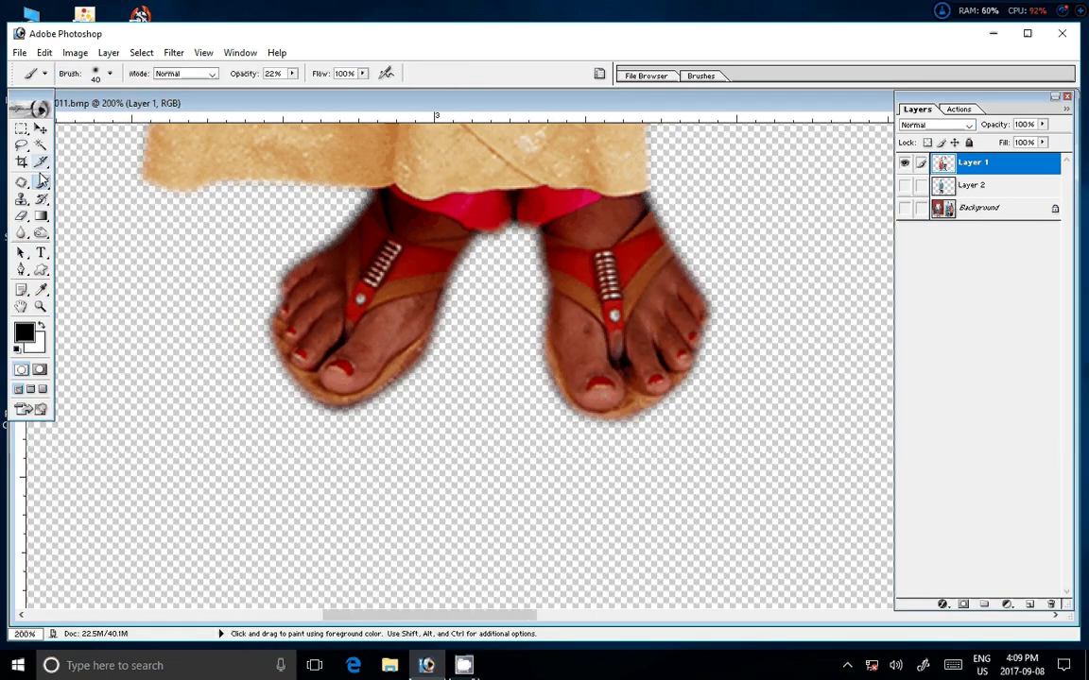
left_click(22, 135)
left_click(23, 136)
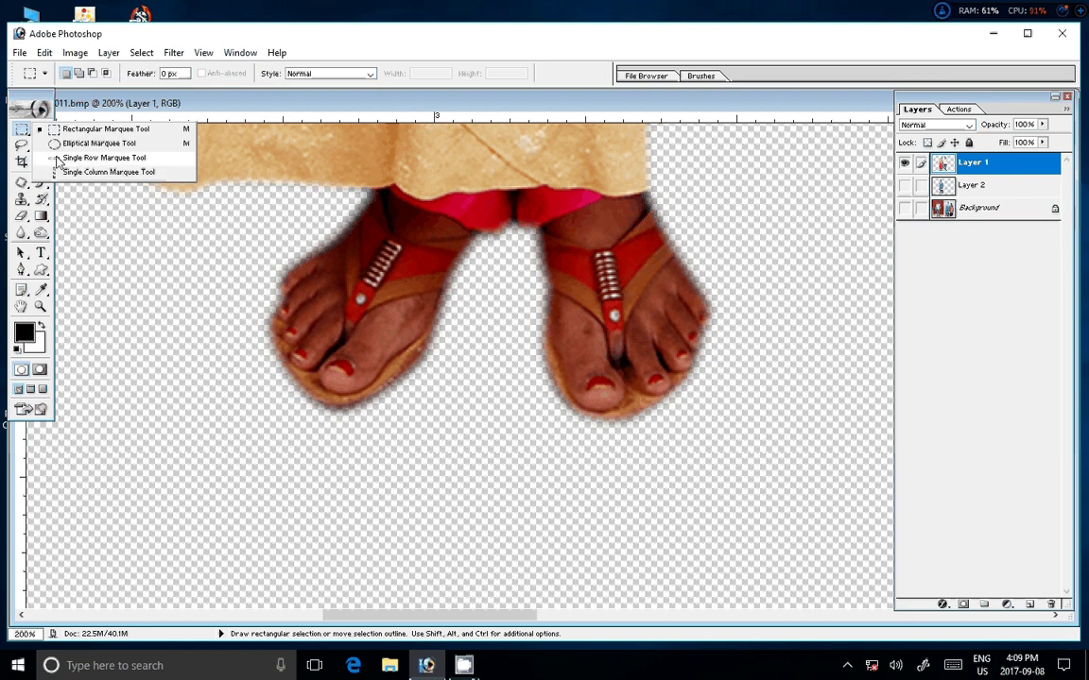
left_click(94, 157)
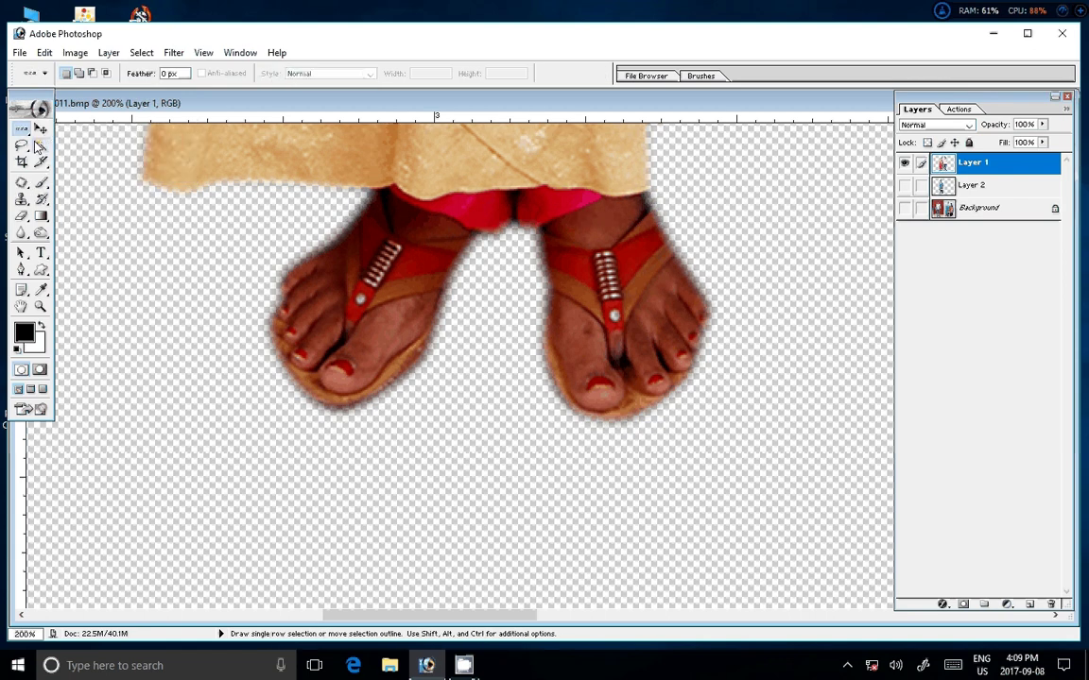
left_click(633, 358)
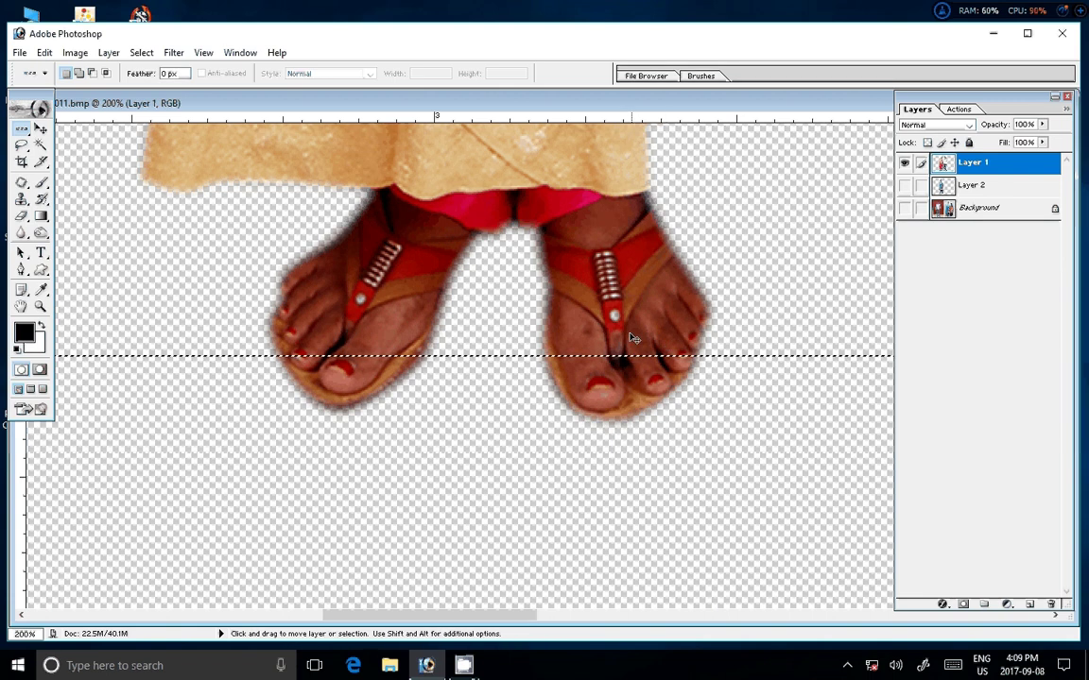
key("ctrl+d")
left_click(22, 133)
left_click(99, 143)
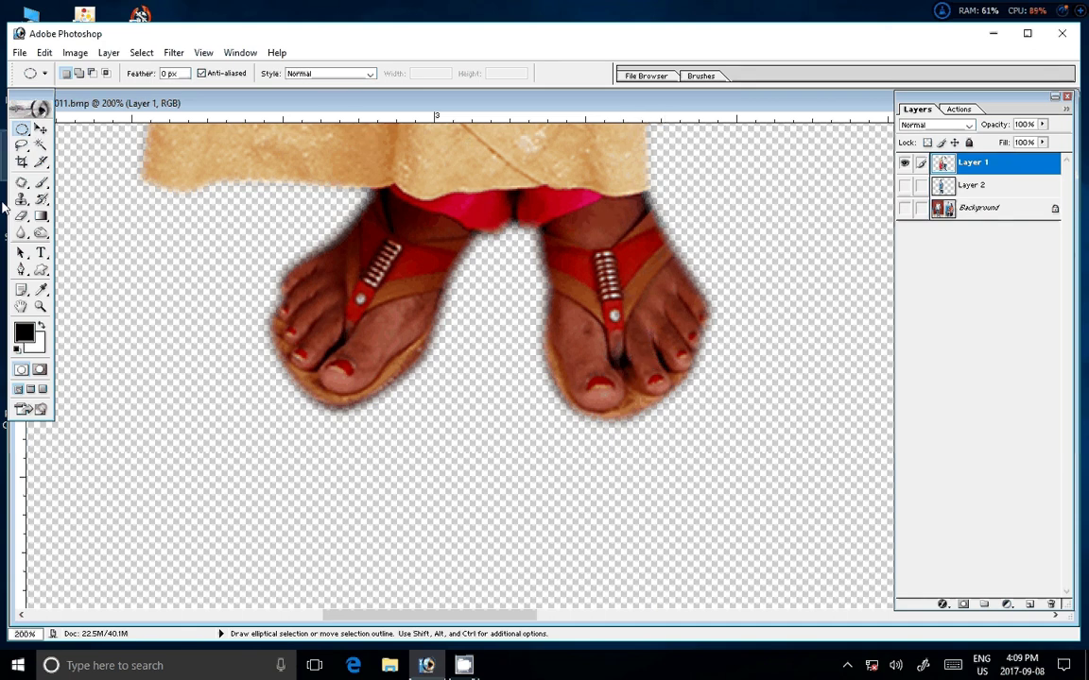
Add a new empty layer and place pen points across the woman's toe
left_click(21, 269)
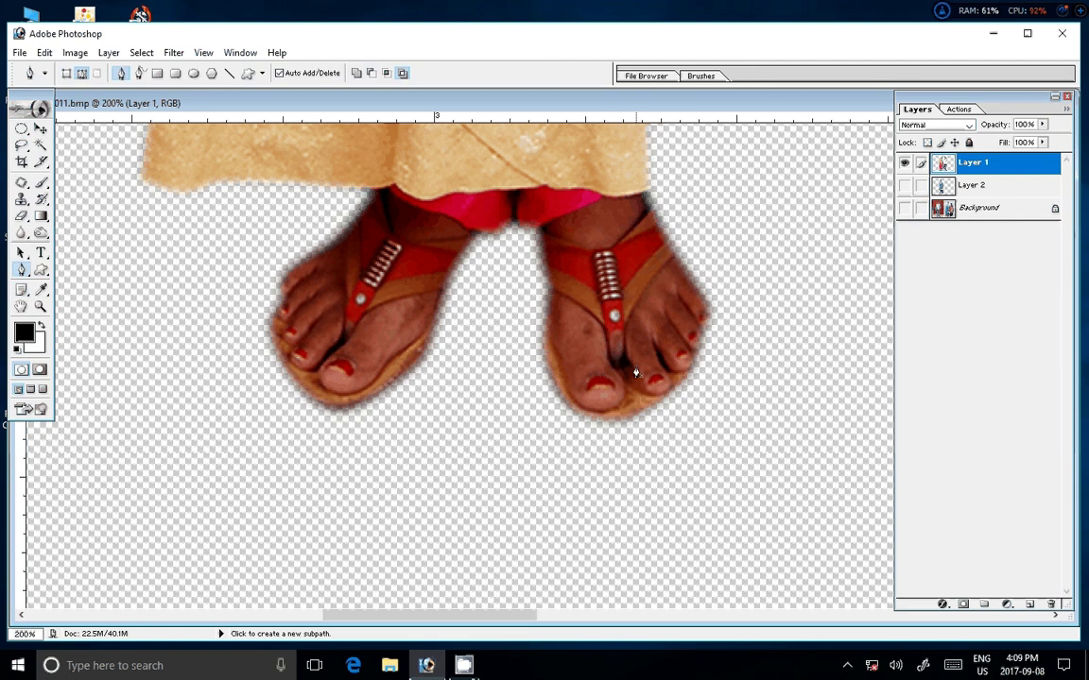
key("ctrl+shift+alt+n")
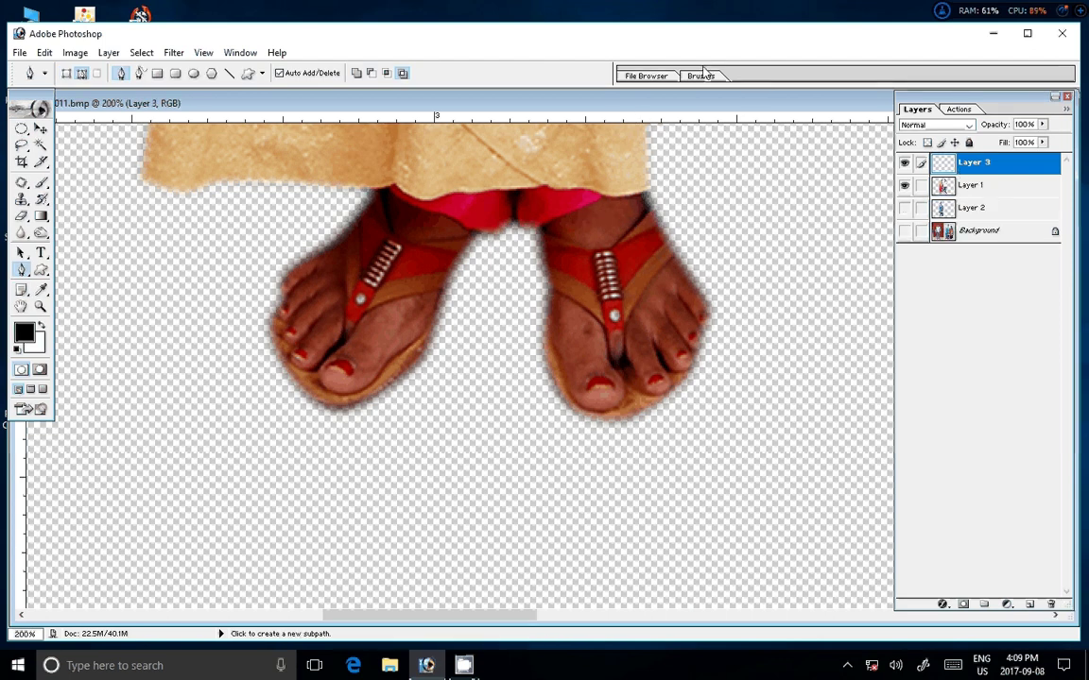
left_click(631, 369)
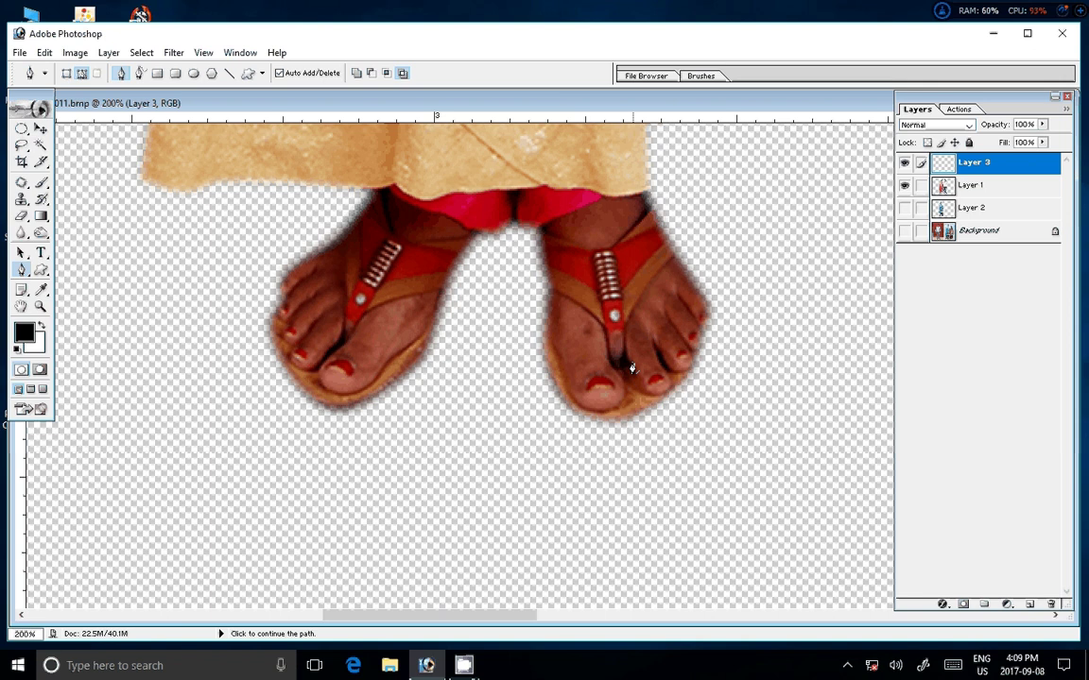
left_click(653, 357)
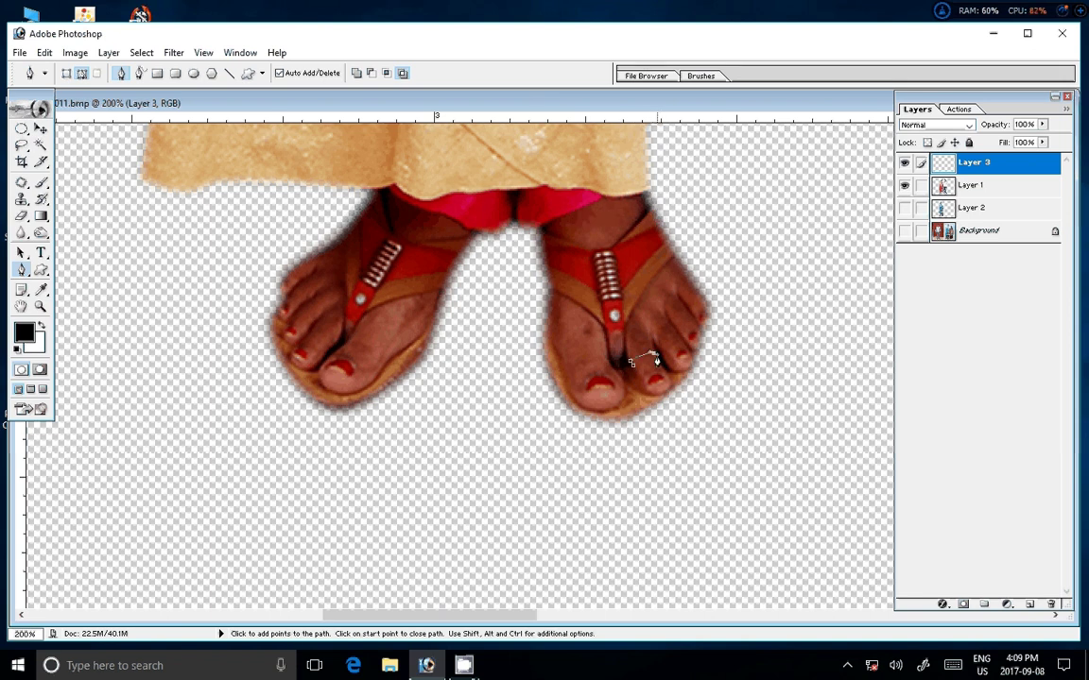
left_click(652, 359)
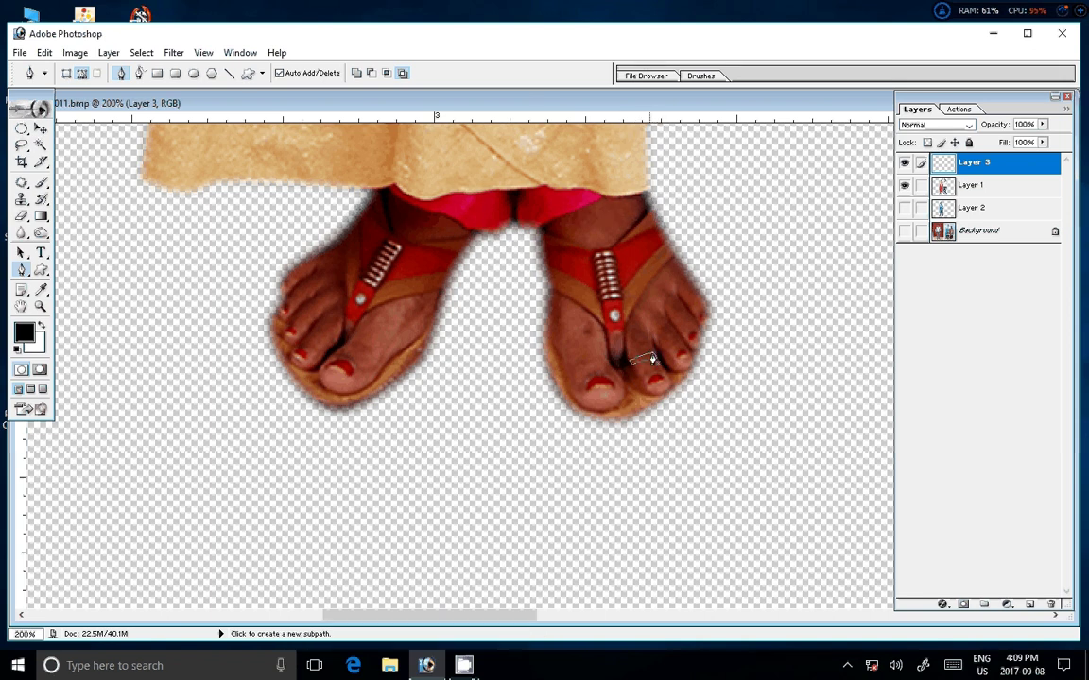
Make a selection from the toe path and try a white Solid Color fill, then undo it
right_click(626, 295)
left_click(689, 367)
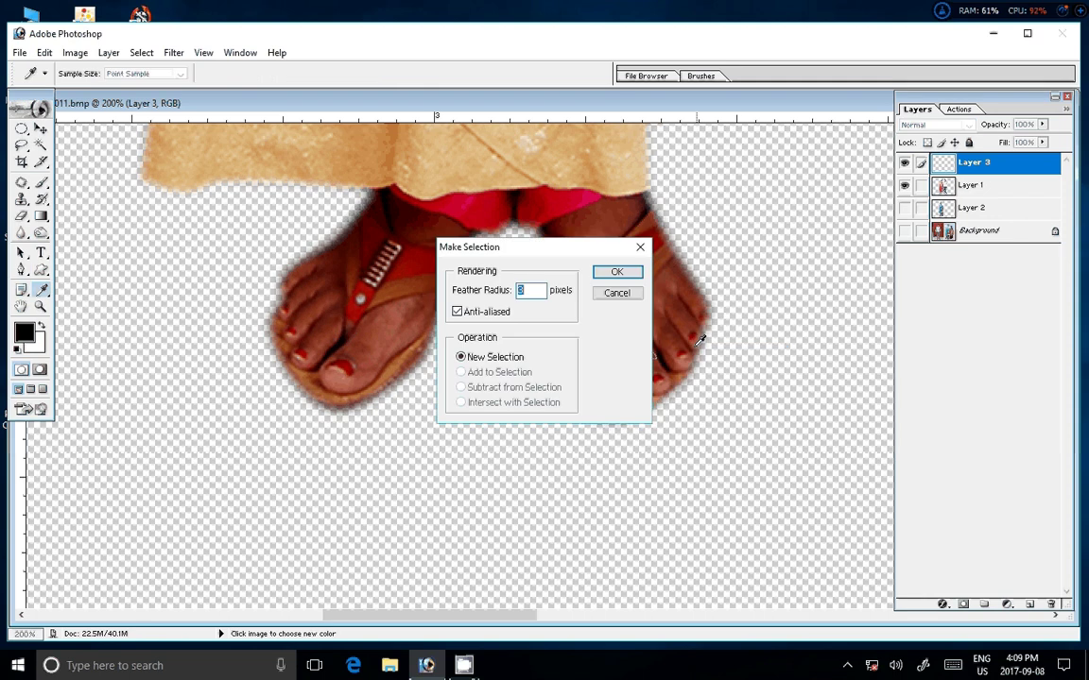
left_click(617, 272)
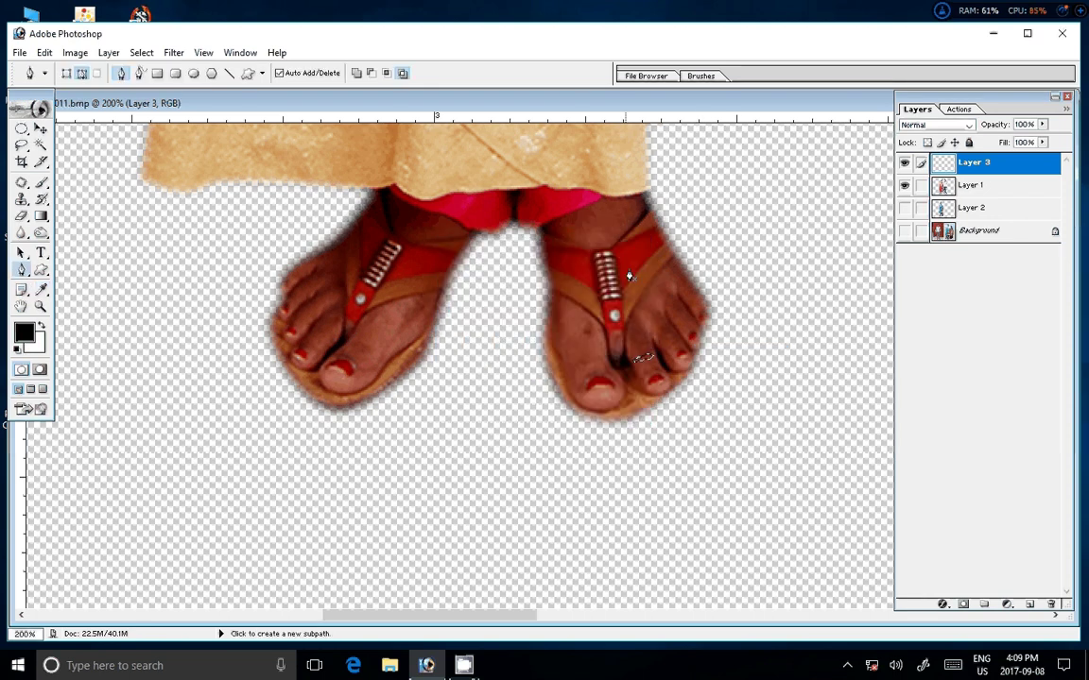
left_click(1007, 603)
left_click(992, 359)
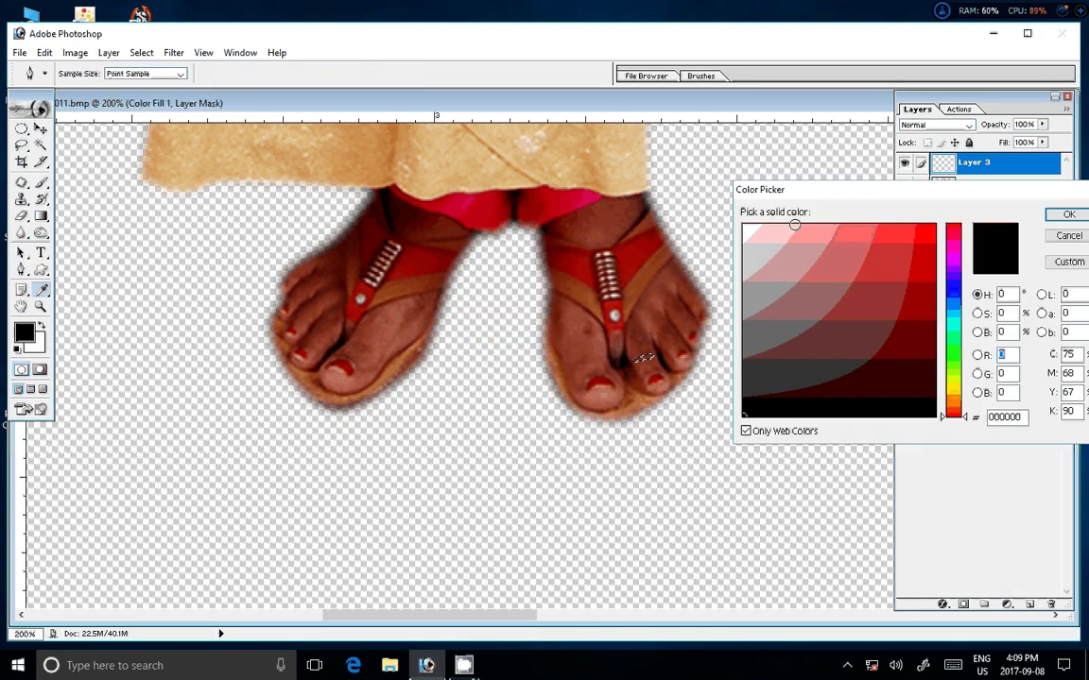
left_click(746, 229)
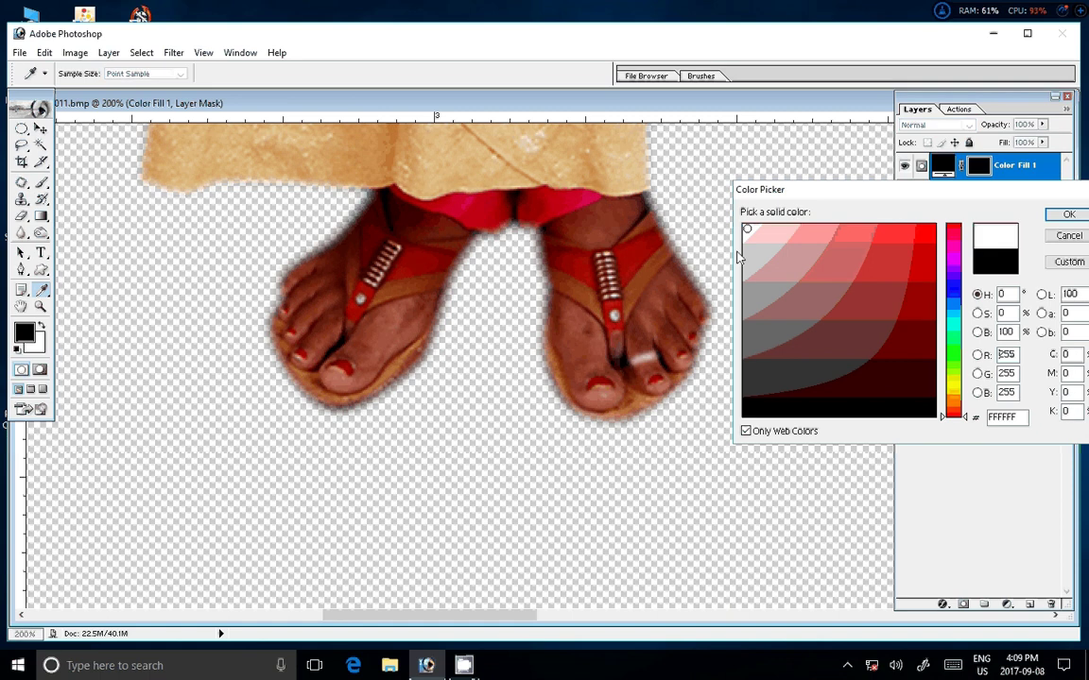
left_click(1068, 216)
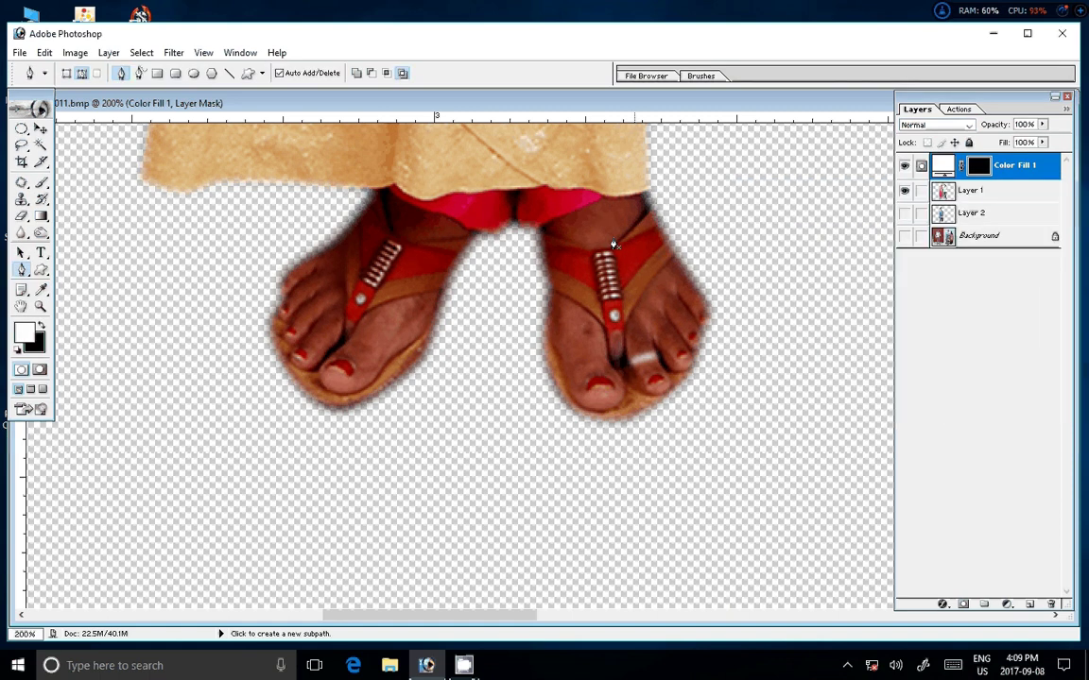
key("v")
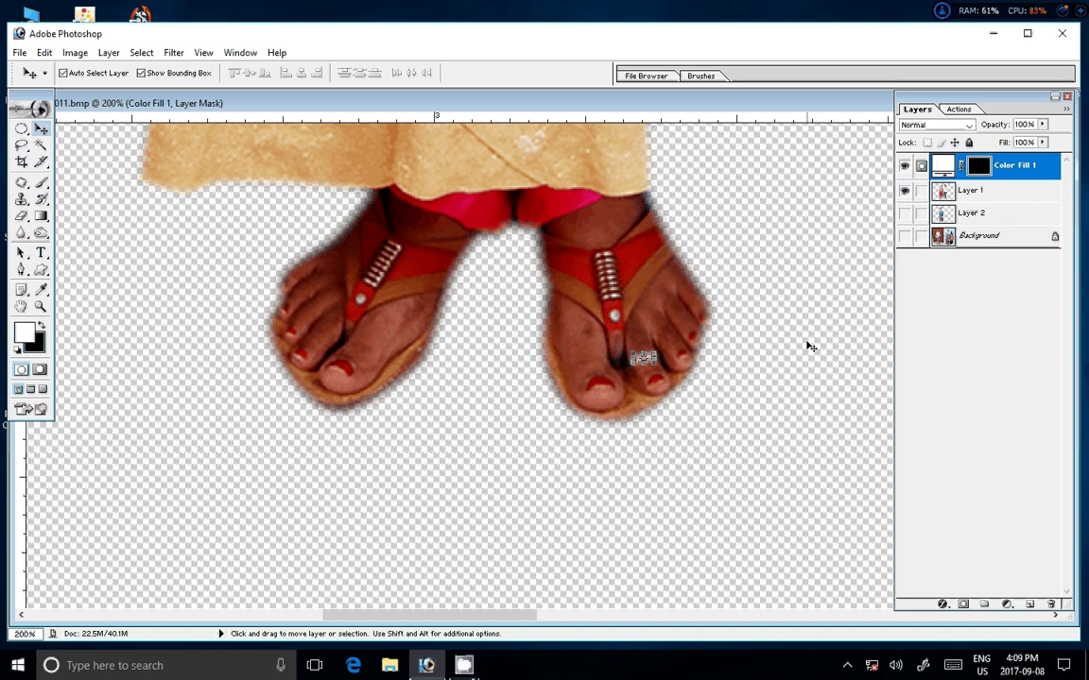
key("ctrl+z")
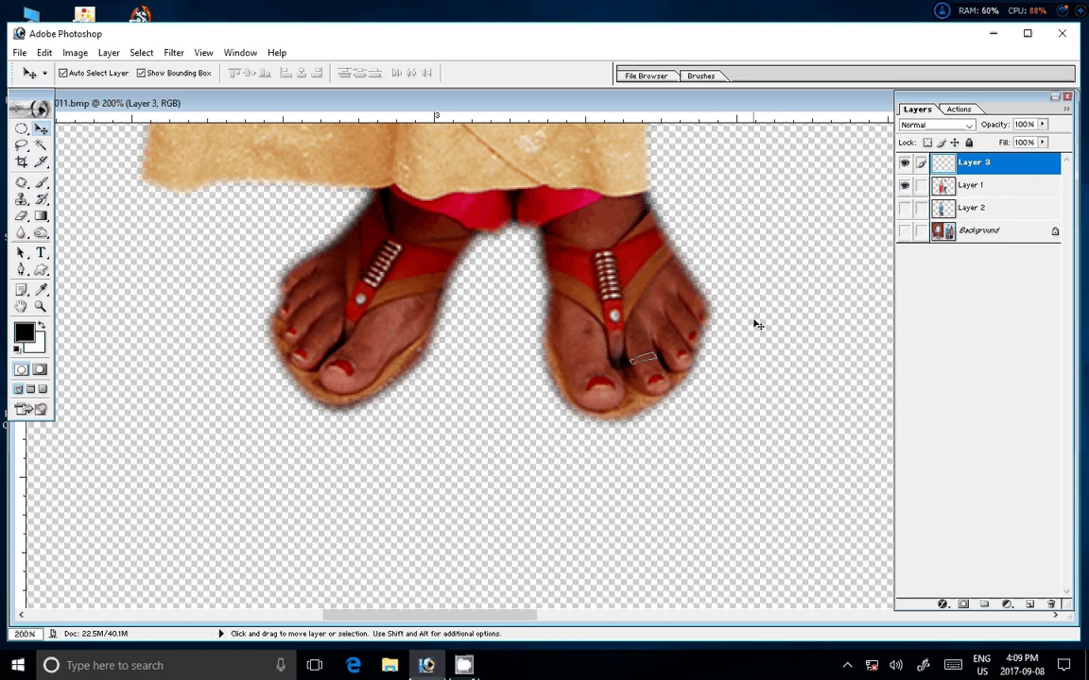
Fill the toe selection with a white (255) Solid Color layer and nudge it into place
left_click(1007, 604)
left_click(981, 358)
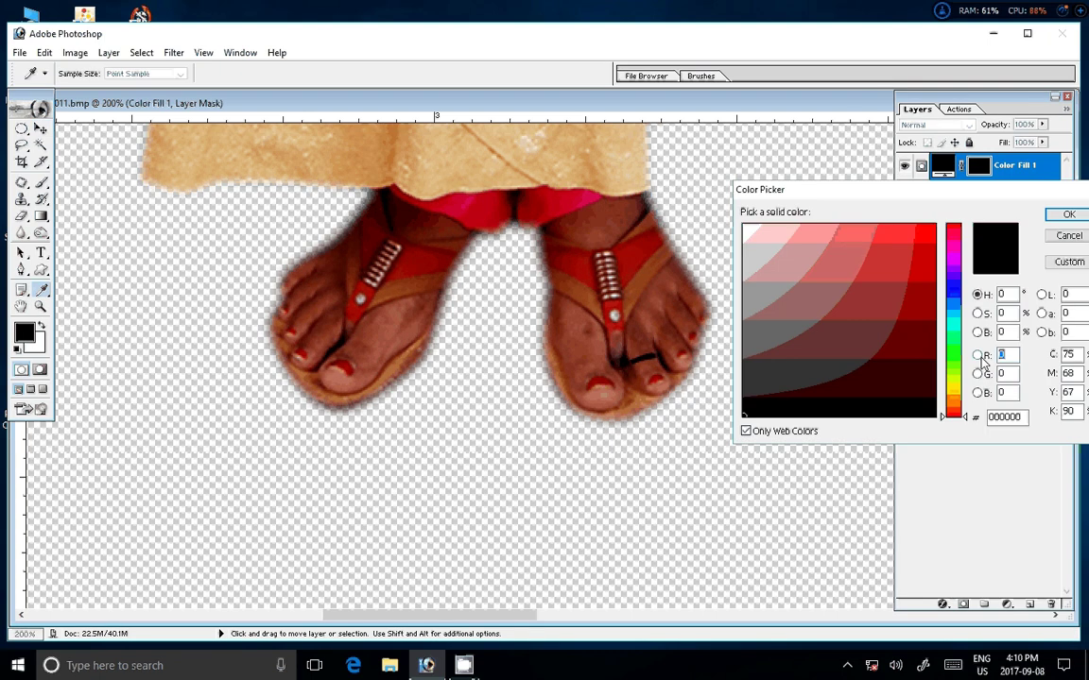
type("255")
key("Tab")
type("255")
key("Tab")
type("255")
left_click(1069, 214)
key("v")
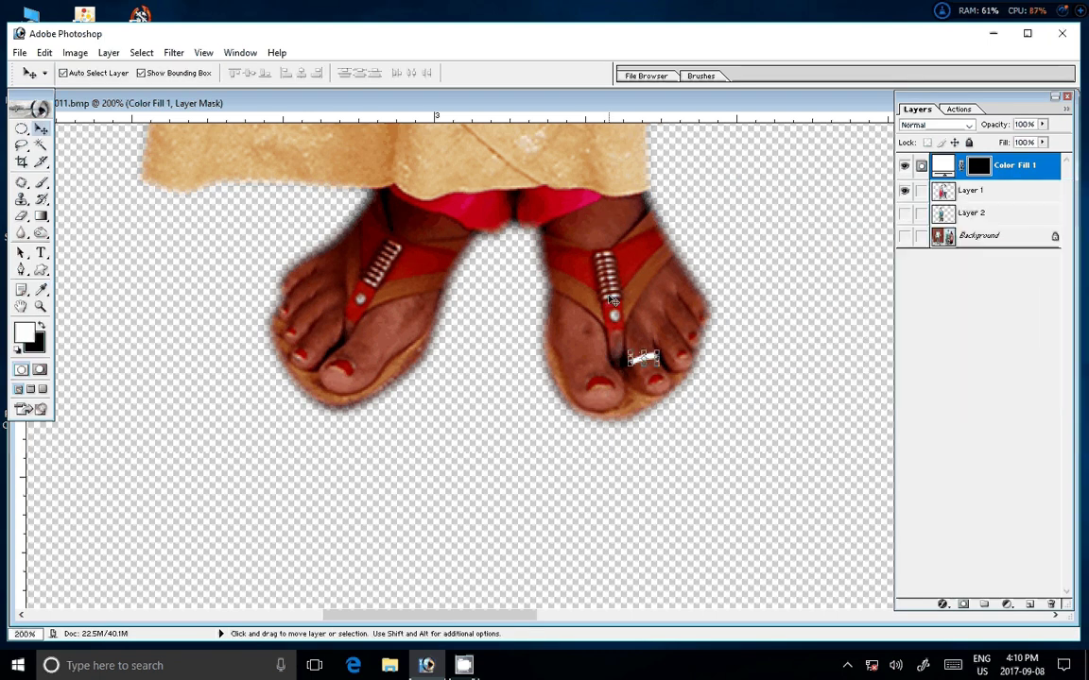
left_click(633, 342, "alt")
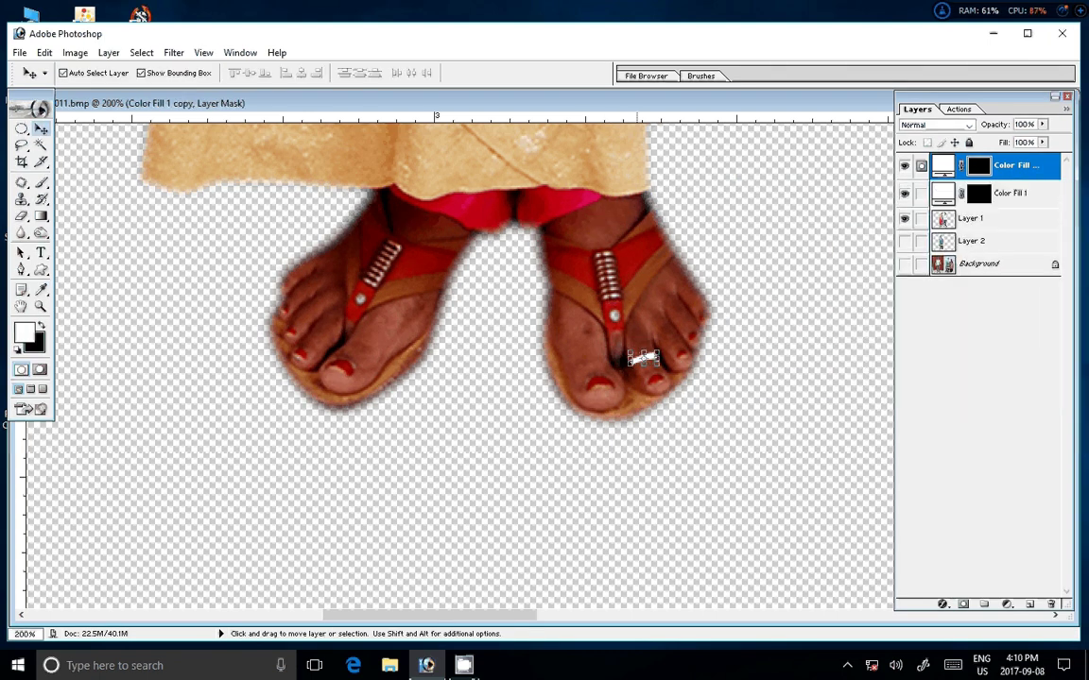
key("Right")
key("Down")
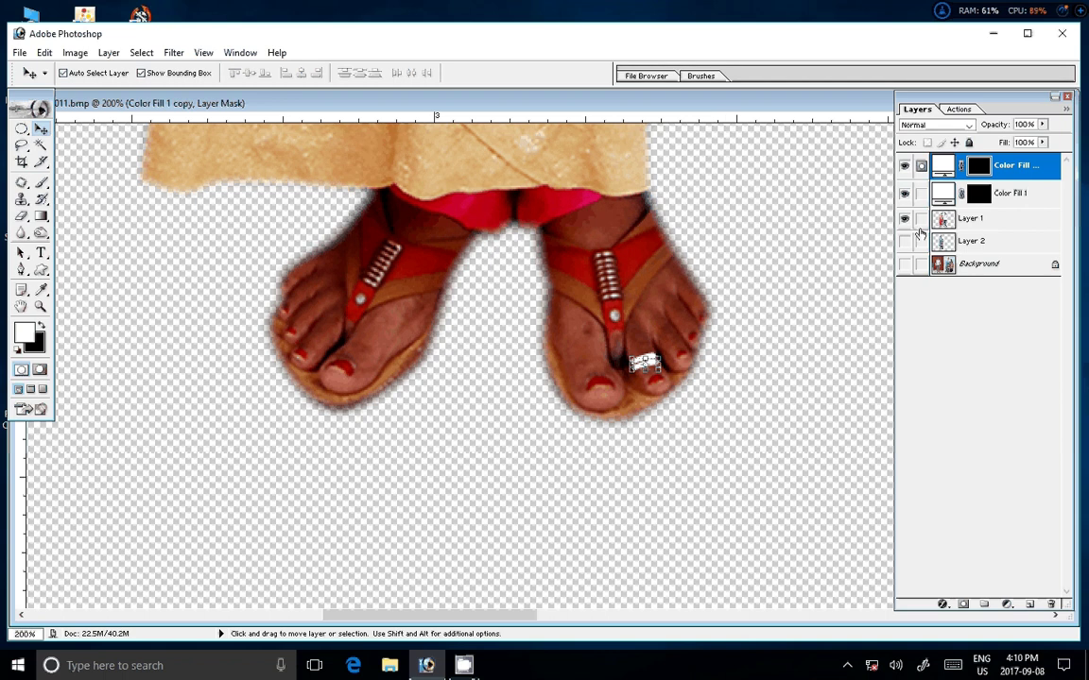
Set the toe ring to 60% opacity and place a rotated copy on the left foot's toe
key("ctrl+alt+z")
key("ctrl+alt+z")
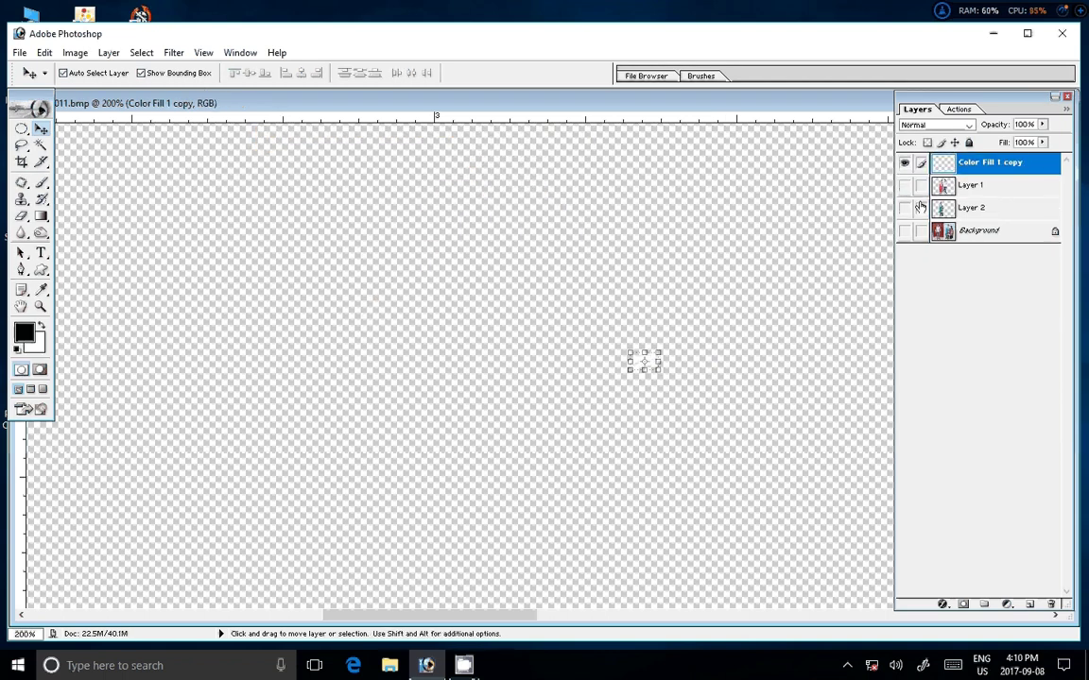
key("ctrl+alt+z")
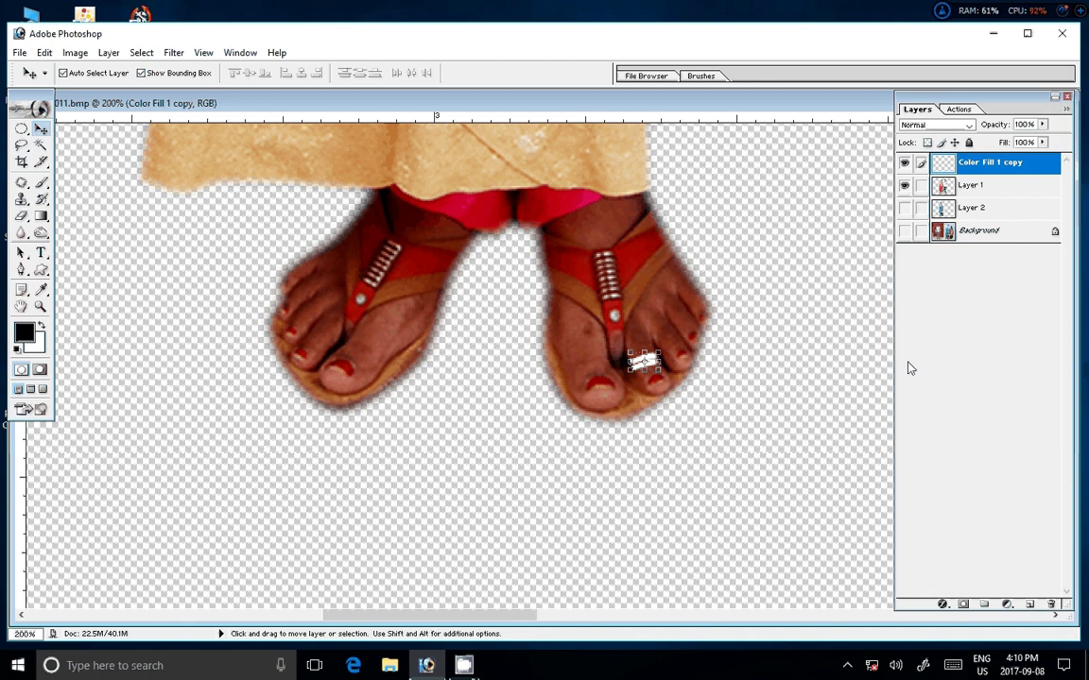
key("6")
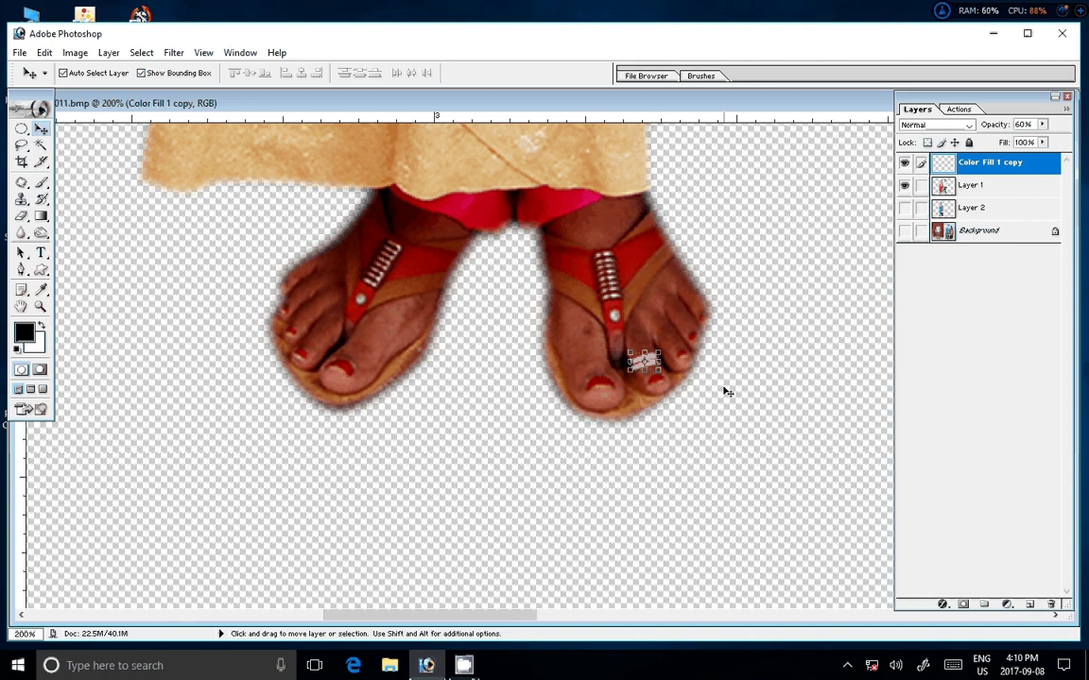
key("alt")
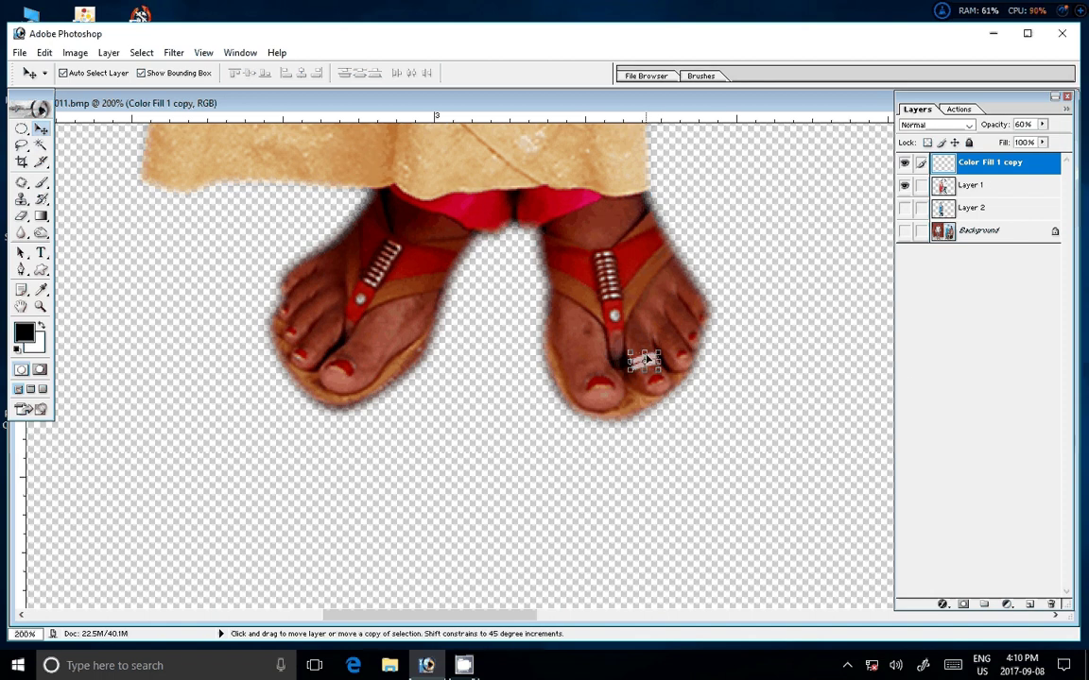
mouse_move(645, 361)
left_mouse_down()
mouse_move(390, 316)
mouse_move(326, 332)
mouse_move(355, 330)
left_mouse_up()
key("ctrl+j")
key("ctrl+t")
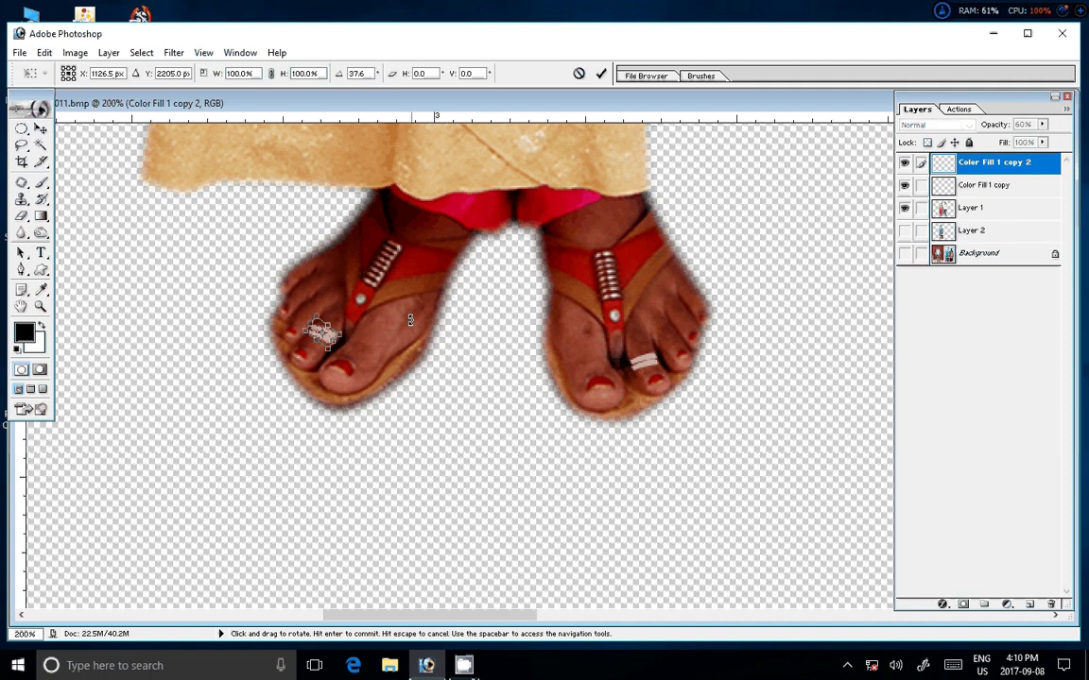
key("Return")
Merge both toe ring layers into the figure layer
left_click(406, 328)
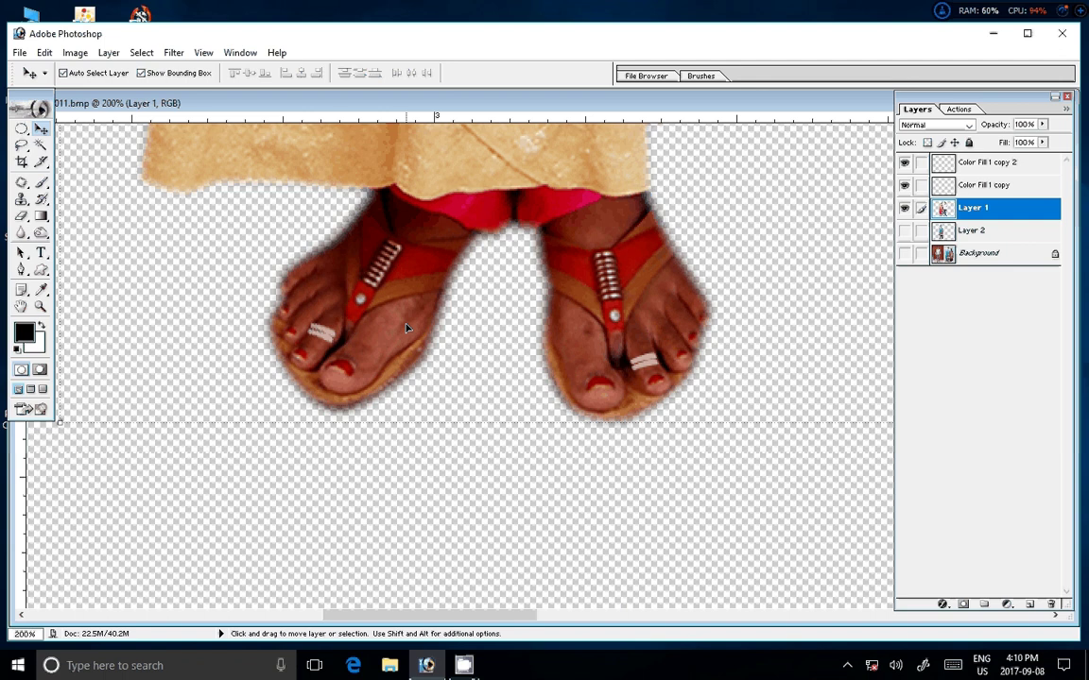
left_click(337, 336)
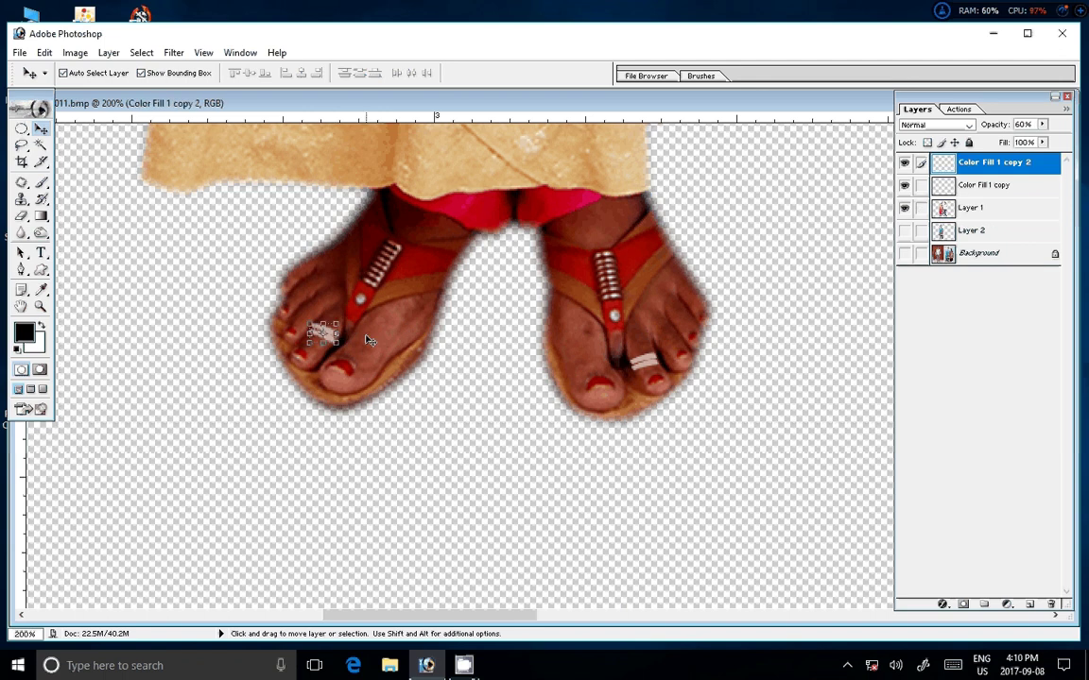
key("ctrl+shift+e")
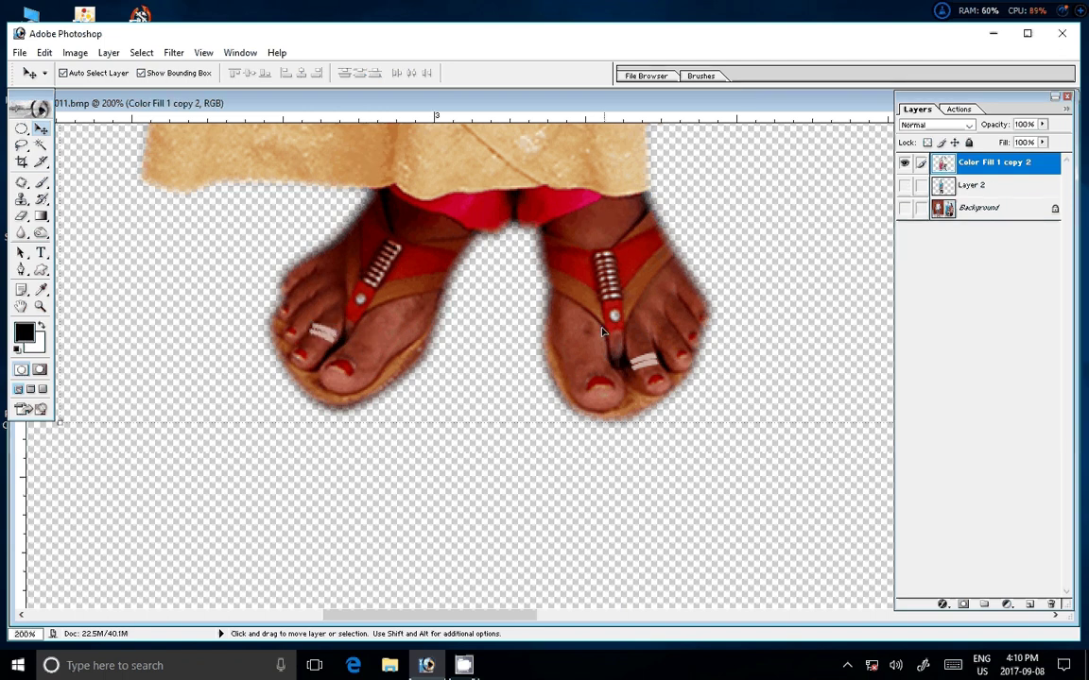
Fit the image on screen and browse in the Open dialog to D: > M > Backgrounds > [8x12] 2
key("z")
key("ctrl+0")
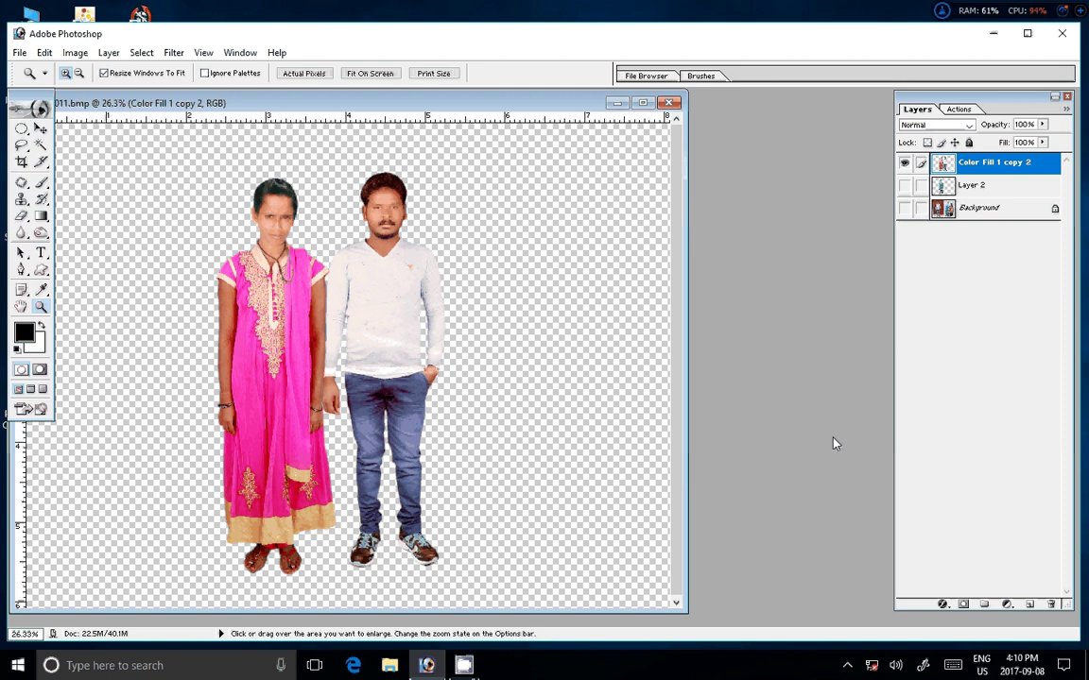
double_click(794, 529)
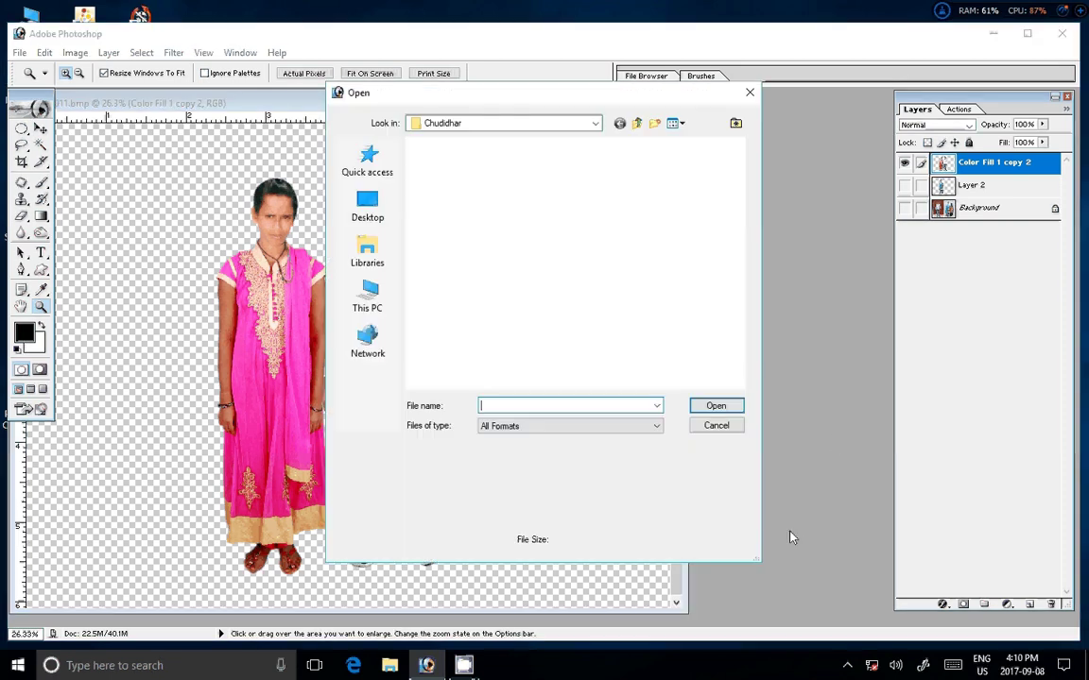
left_click(383, 297)
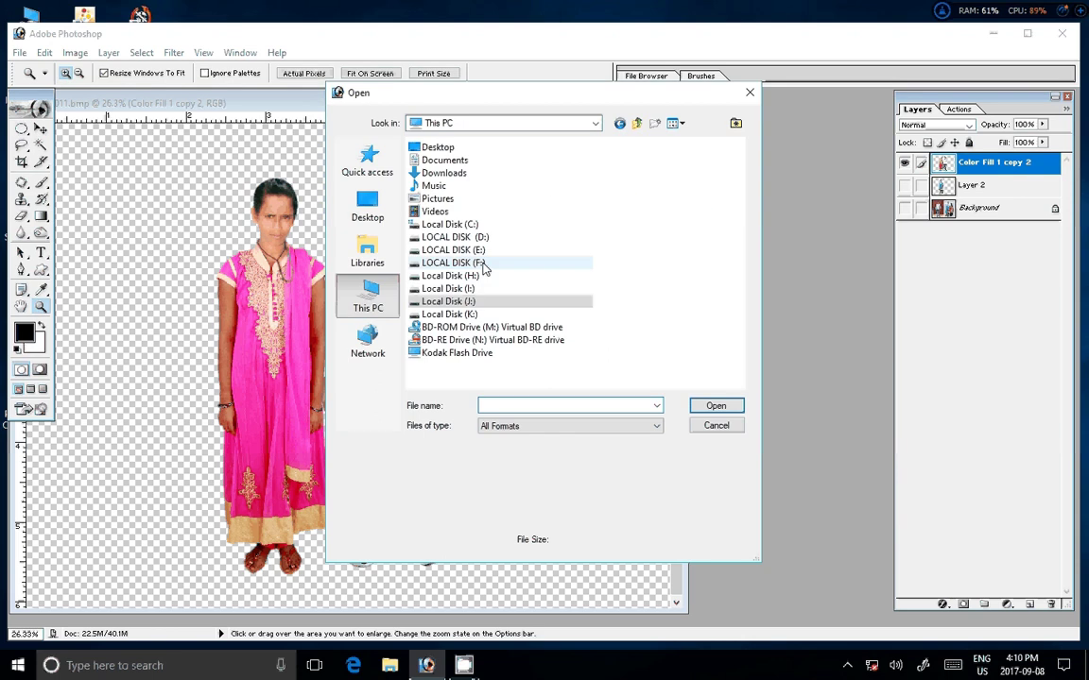
left_click(716, 406)
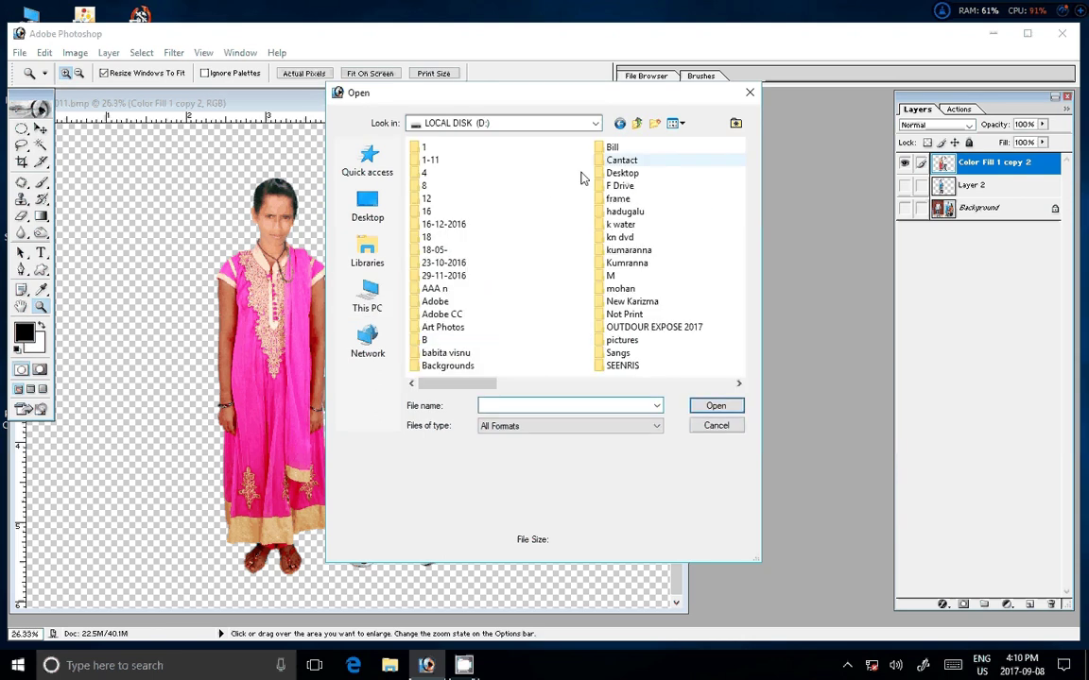
left_click(613, 275)
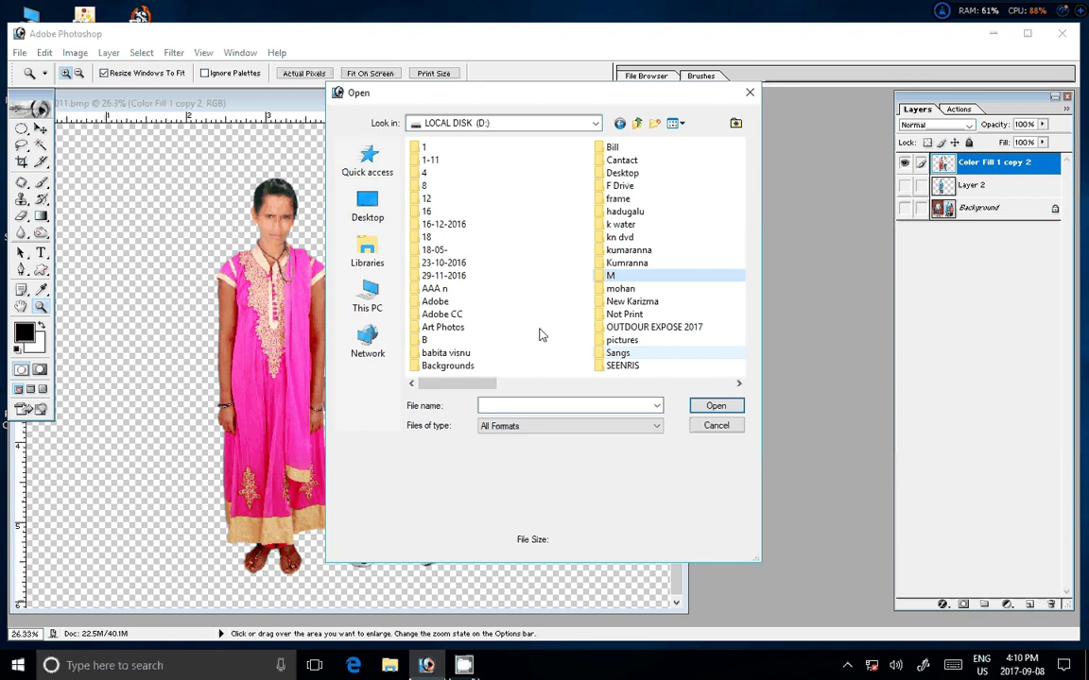
left_click(448, 366)
left_click(718, 405)
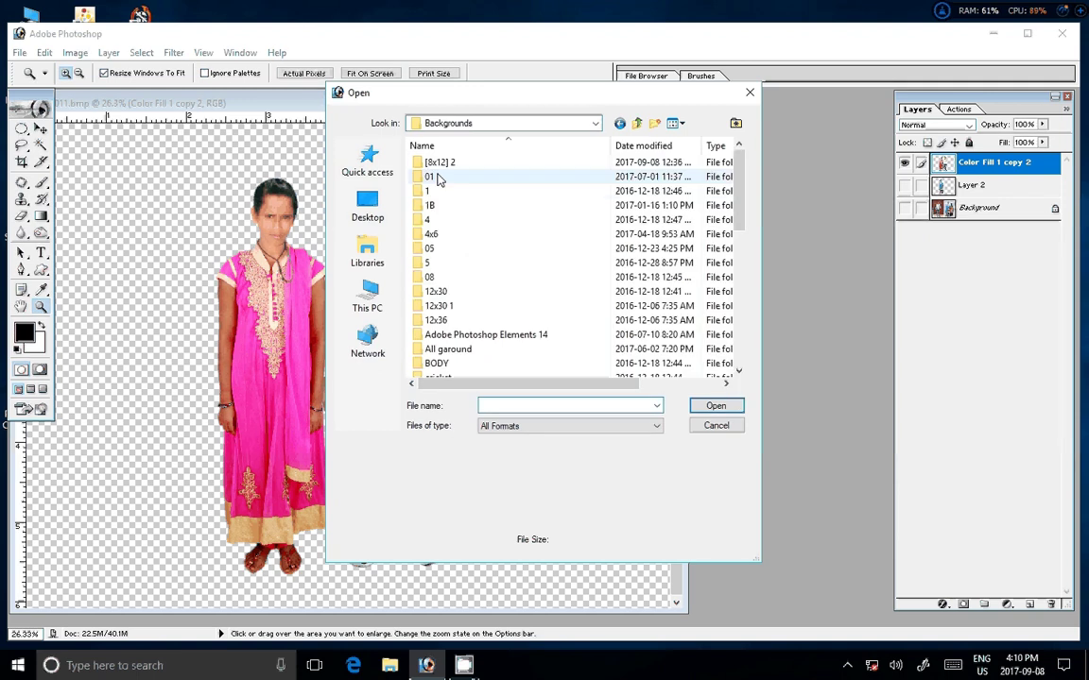
key("Return")
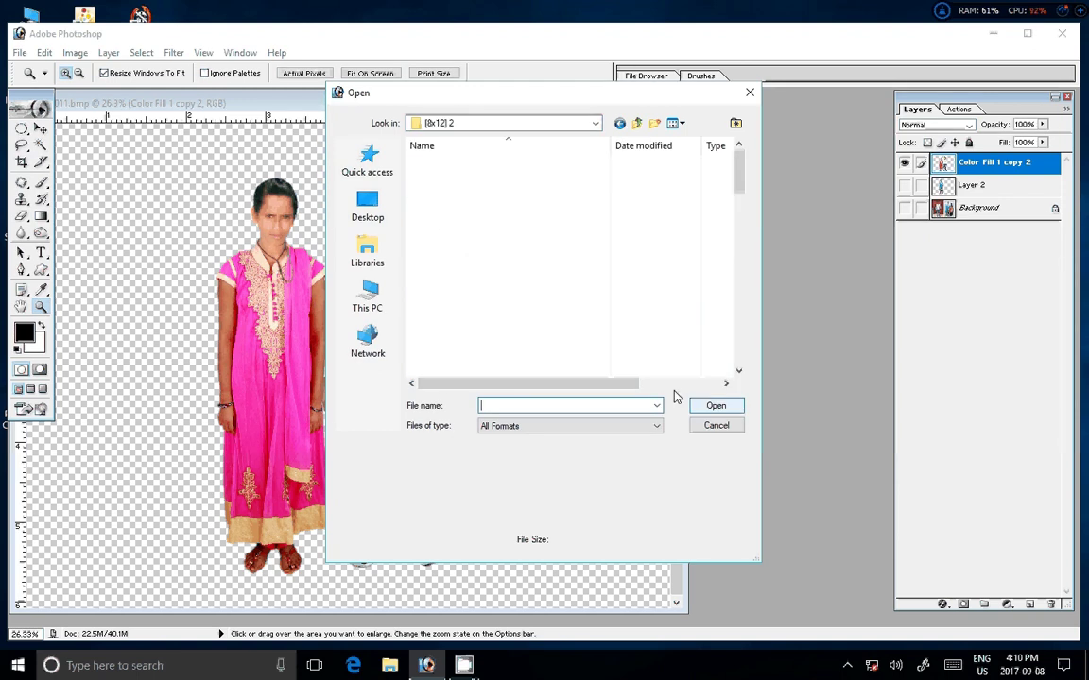
View the [8x12] 2 folder as large thumbnails sorted descending and look through its images
left_click(677, 124)
left_click(714, 161)
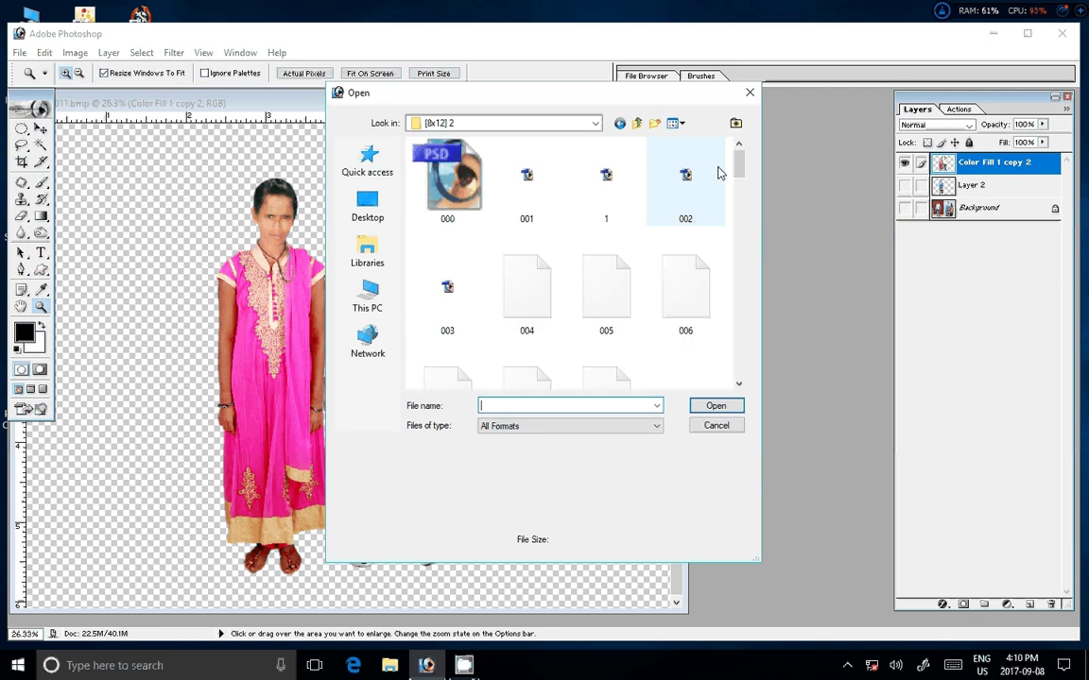
right_click(636, 244)
mouse_move(673, 266)
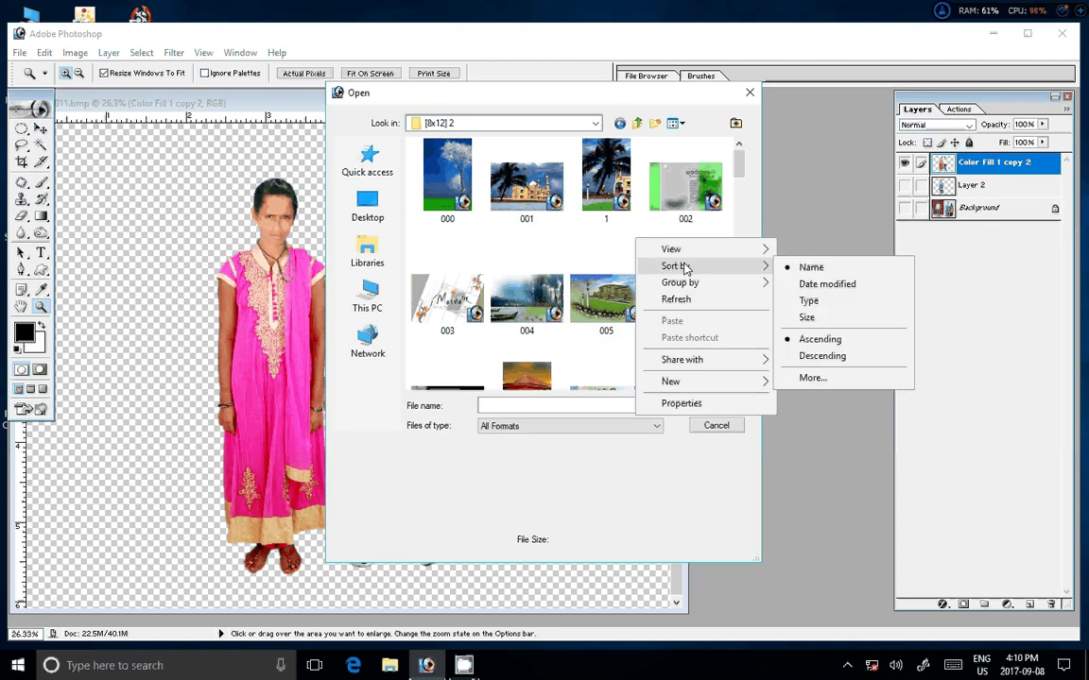
left_click(818, 357)
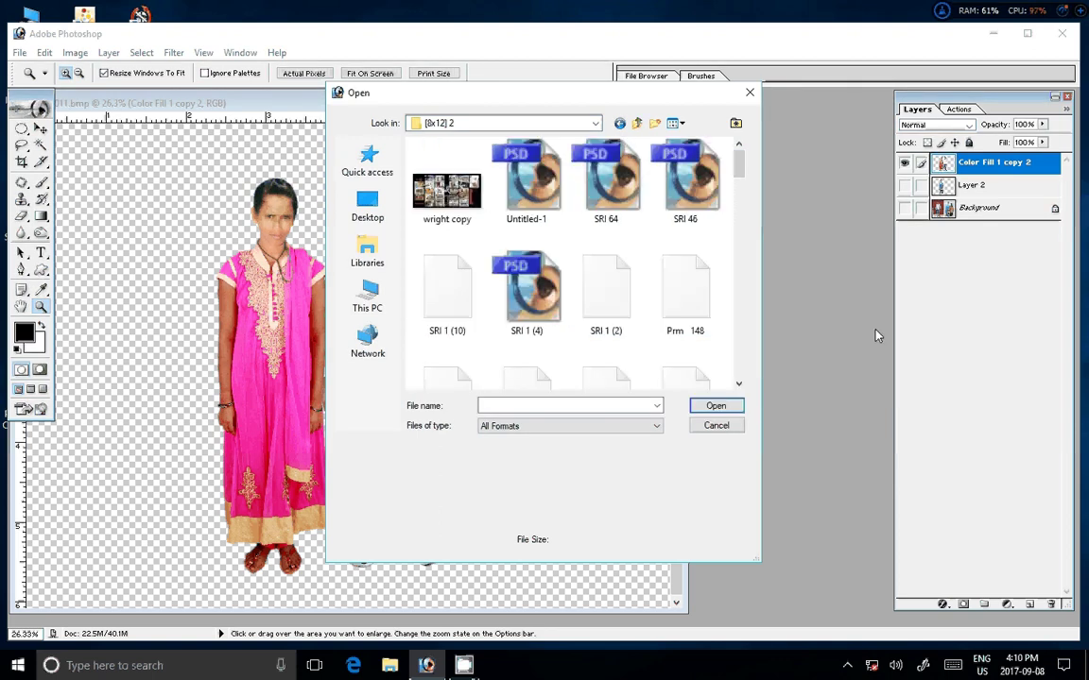
left_click(477, 219)
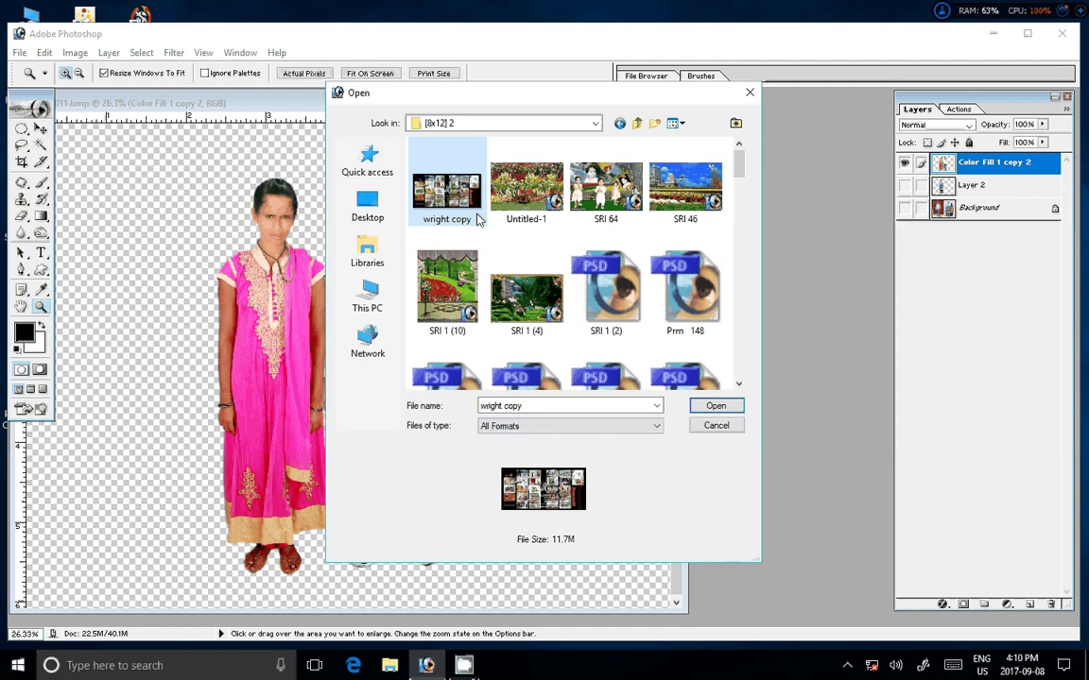
key("Delete")
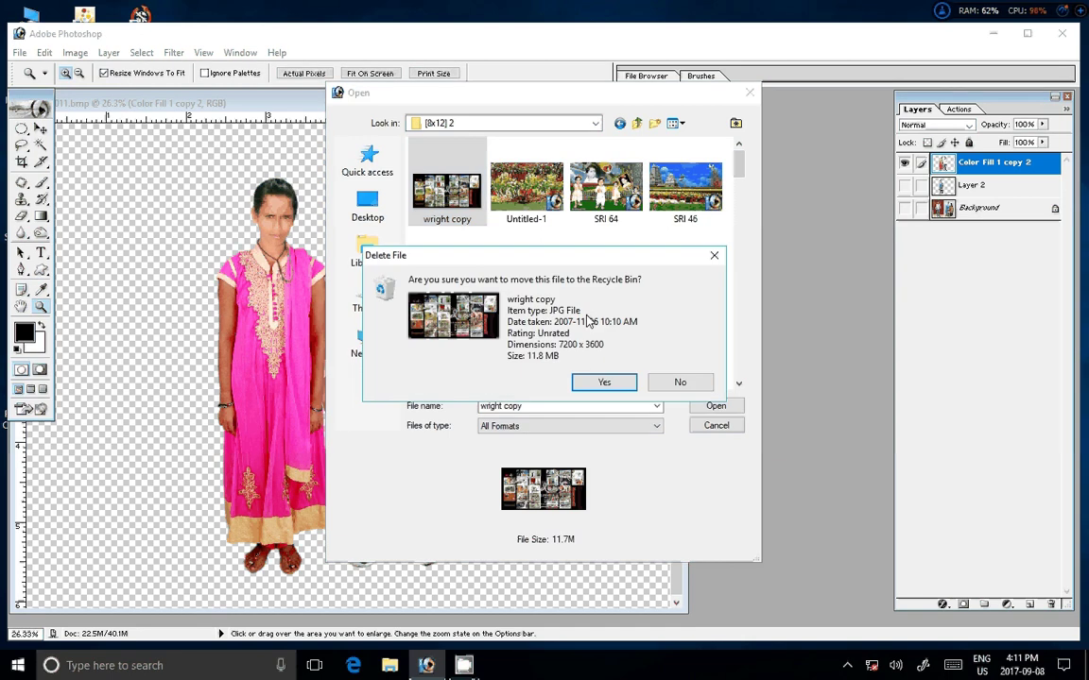
left_click(677, 382)
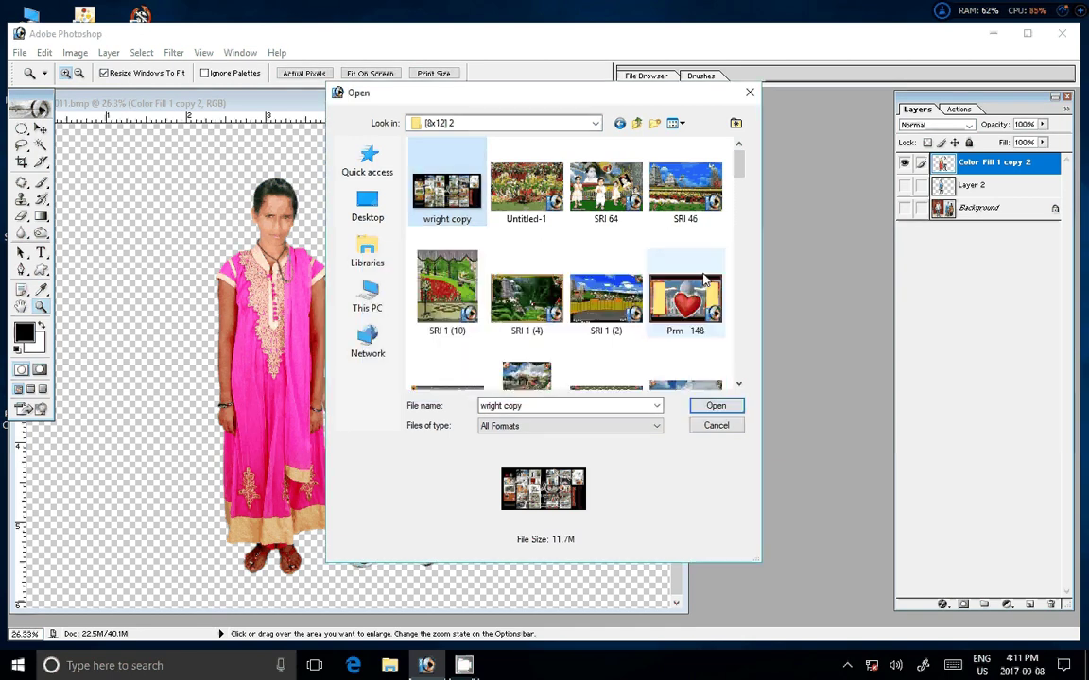
left_click(444, 283)
scroll(486, 284, "down", 5)
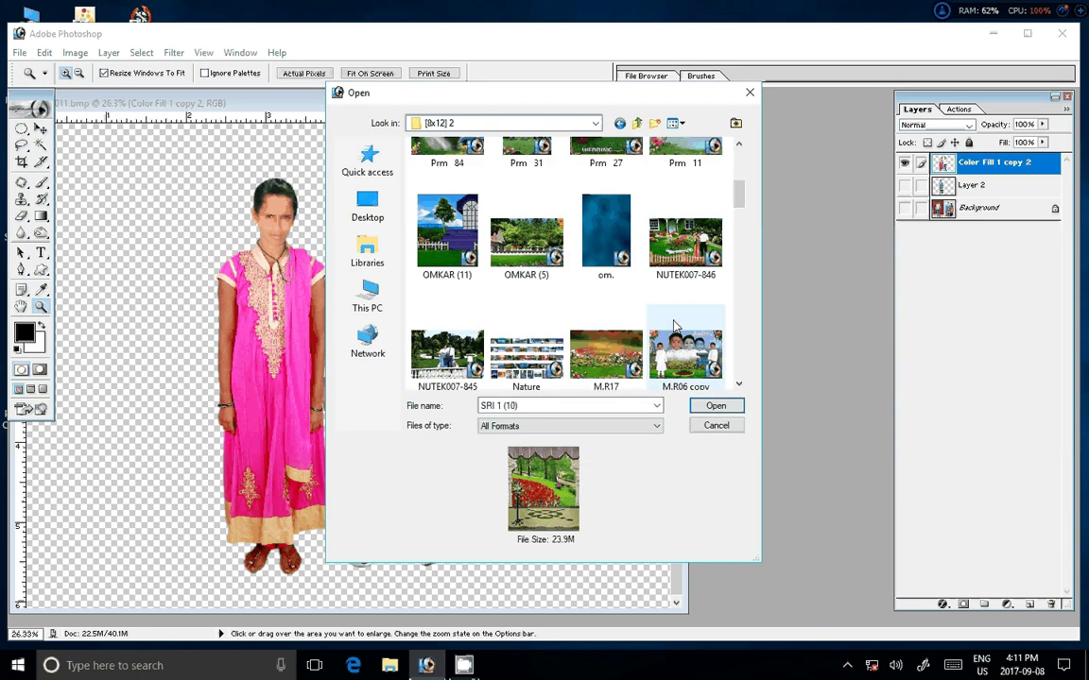
scroll(674, 326, "down", 2)
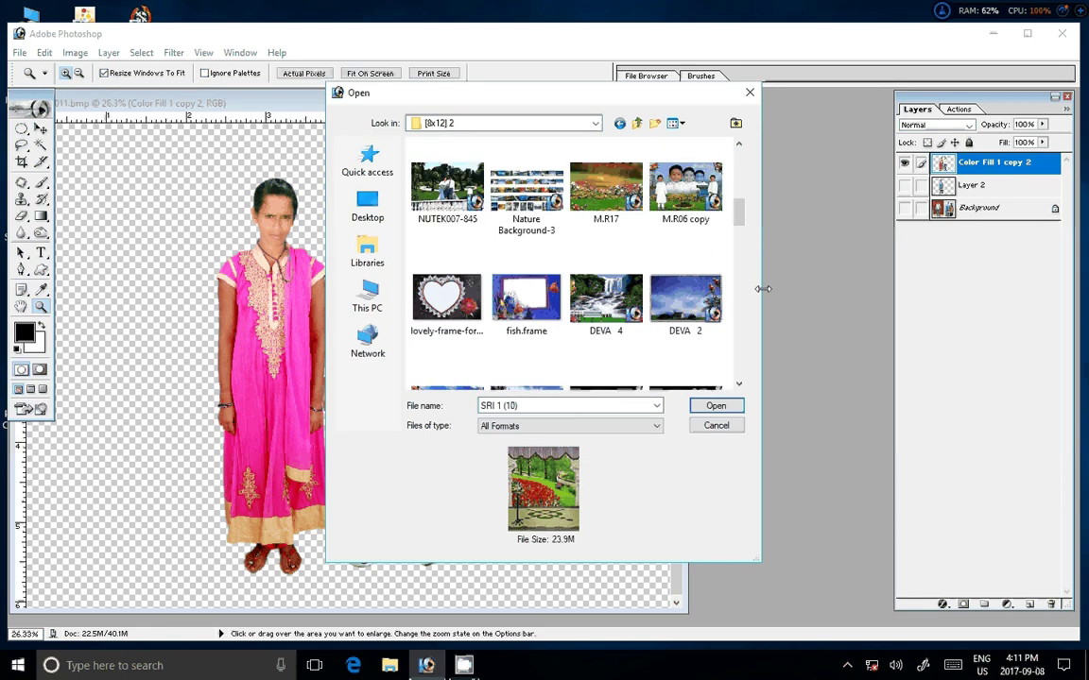
left_click_drag(741, 211, 746, 284)
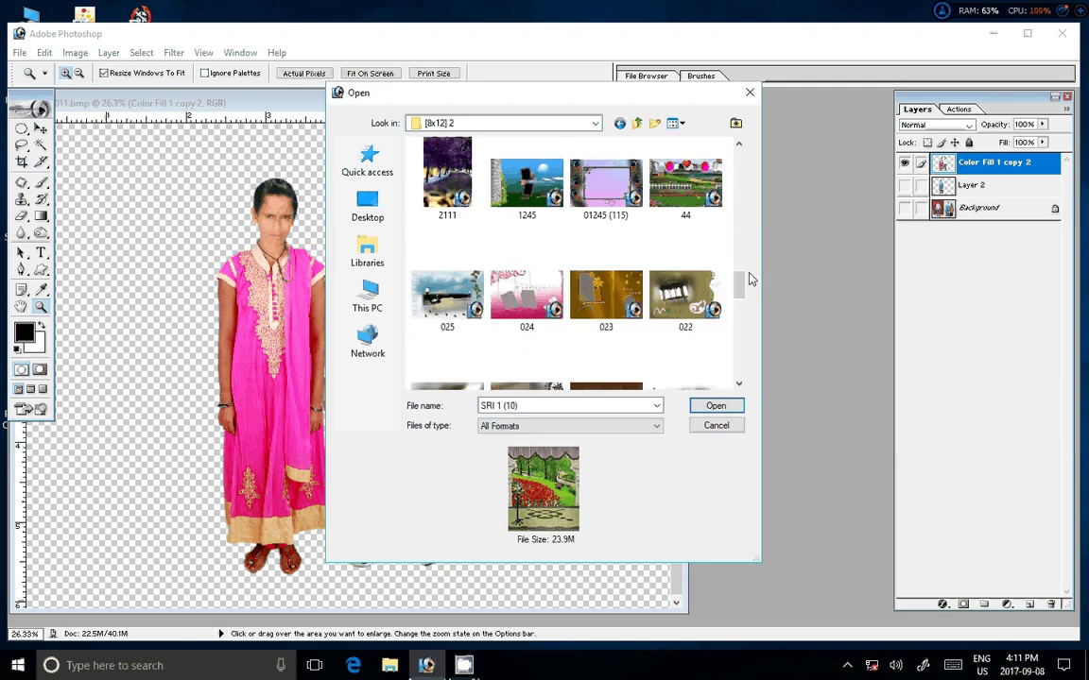
Go to the Backgrounds 01 folder, show large thumbnails, and select background 21
key("BackSpace")
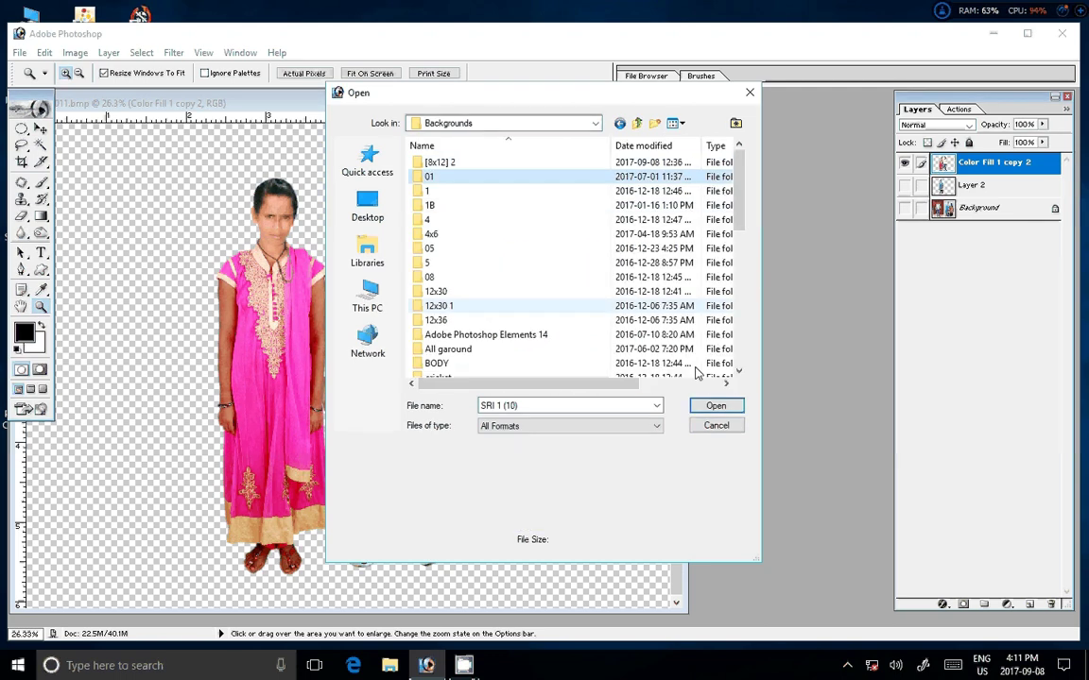
key("Return")
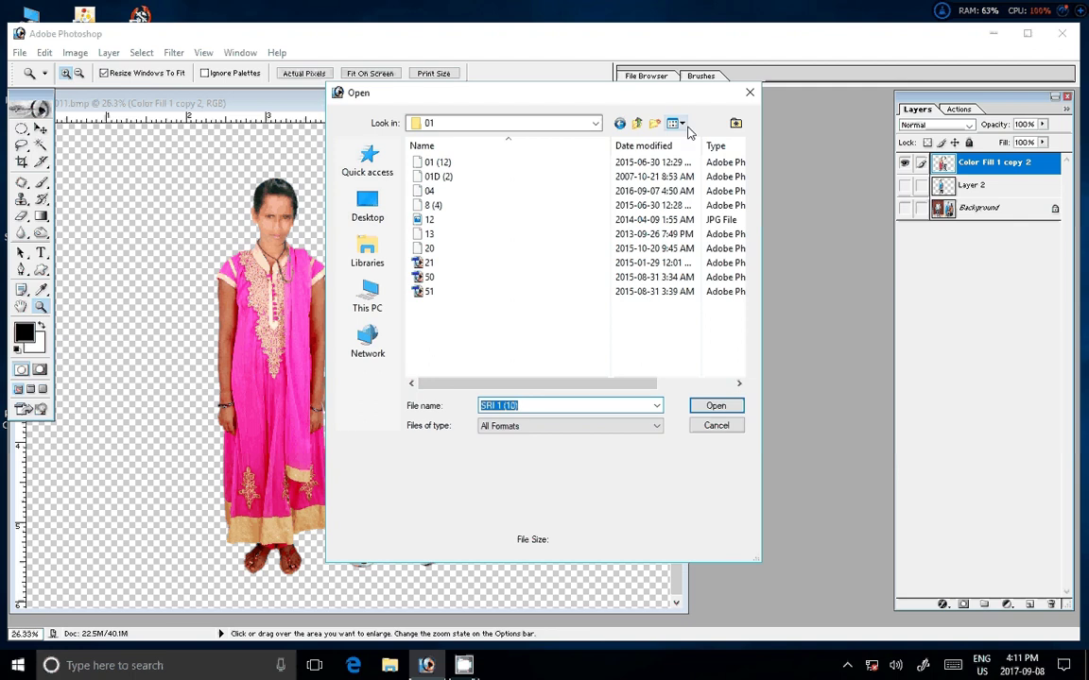
left_click(681, 124)
left_click(707, 159)
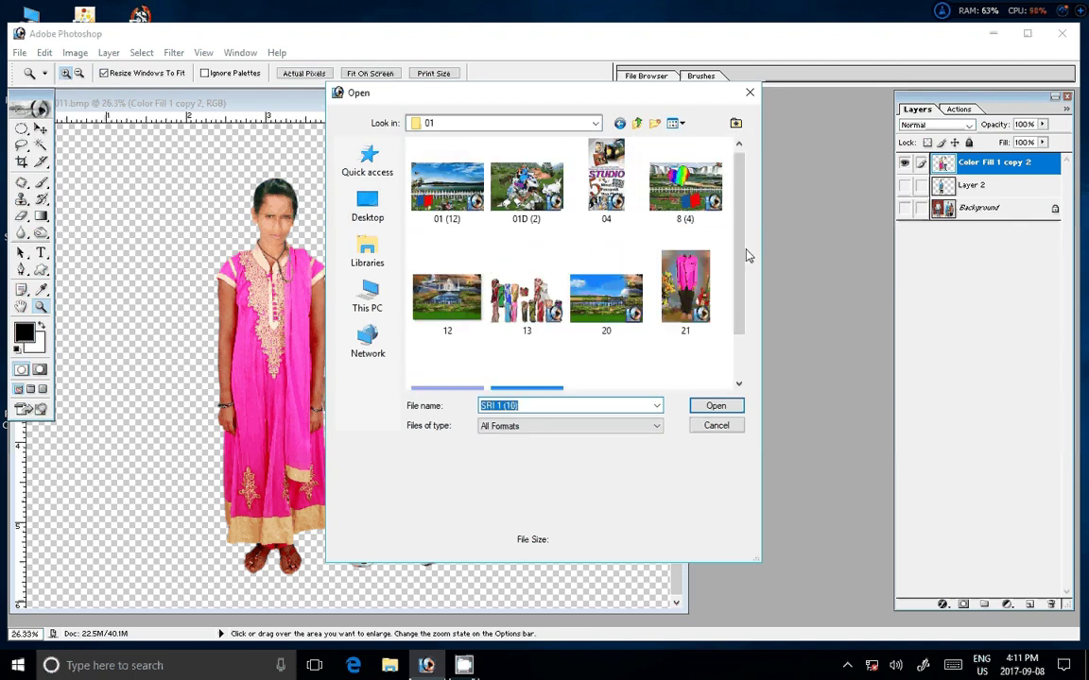
left_click(683, 303)
Open 21.psd, hide Layer 1 and Layer 1 copy 2, and flatten to the Background
left_click(736, 408)
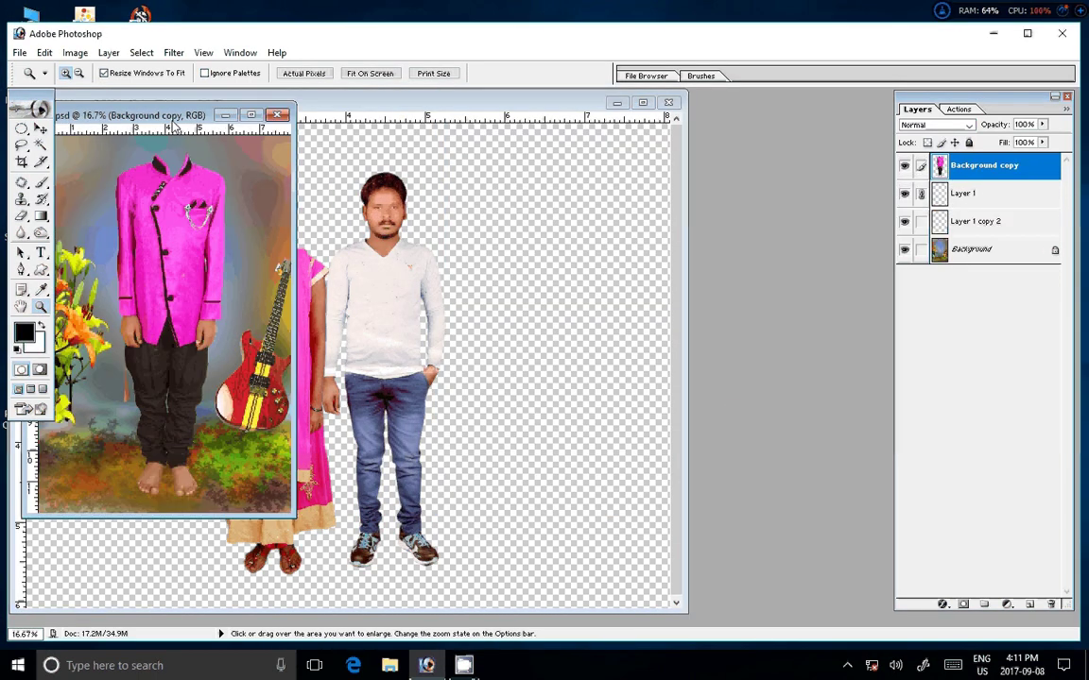
left_click_drag(172, 125, 543, 152)
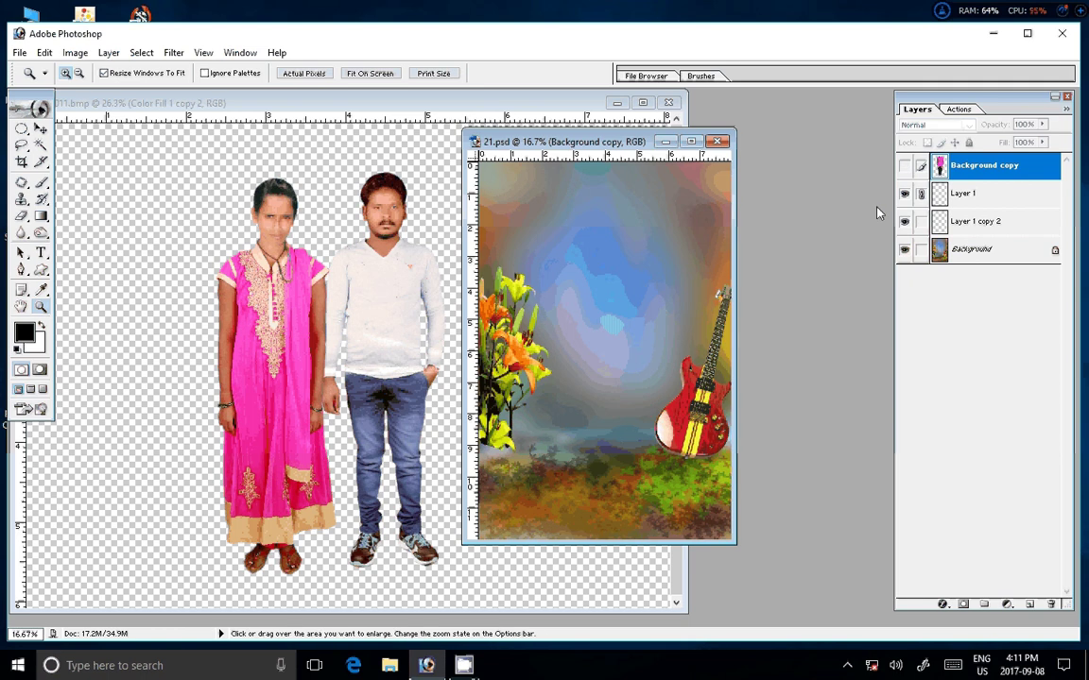
left_click(904, 193)
left_click(905, 221)
left_click(109, 52)
left_click(187, 523)
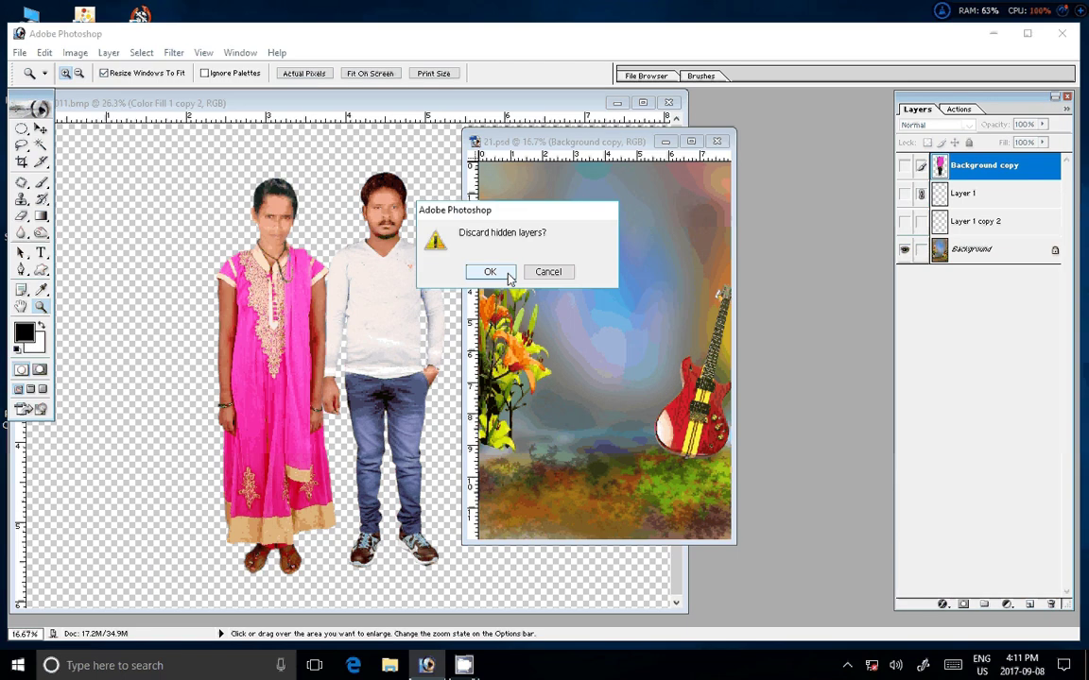
left_click(509, 275)
Resize the image to 4 × 6 inches at 300 pixels/inch
right_click(606, 143)
left_click(651, 167)
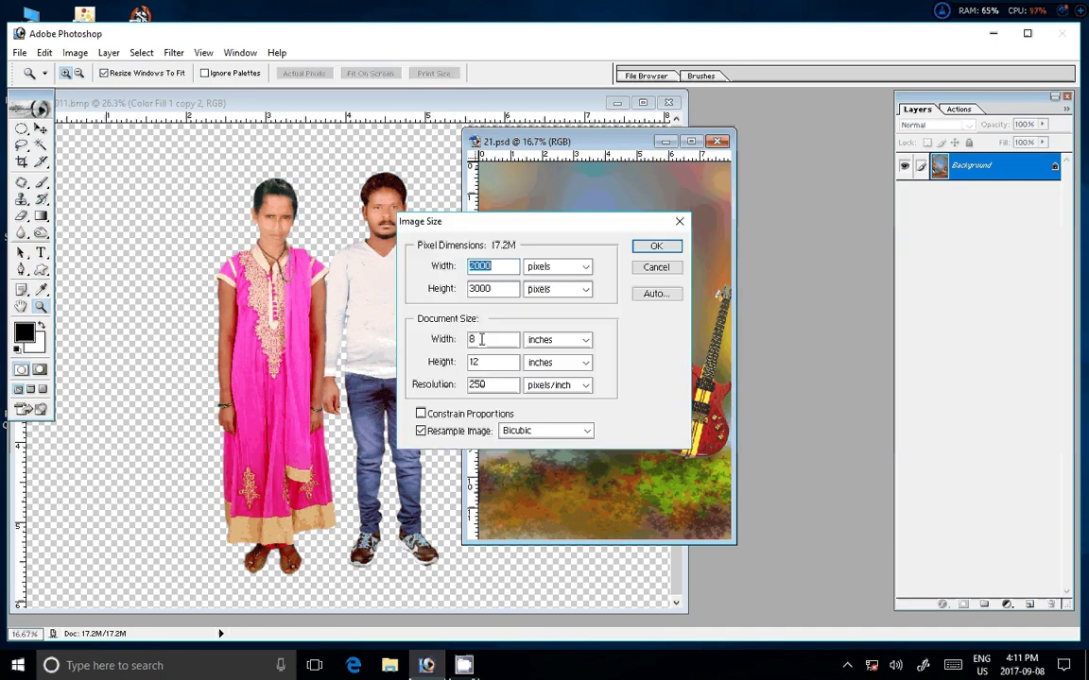
type("4")
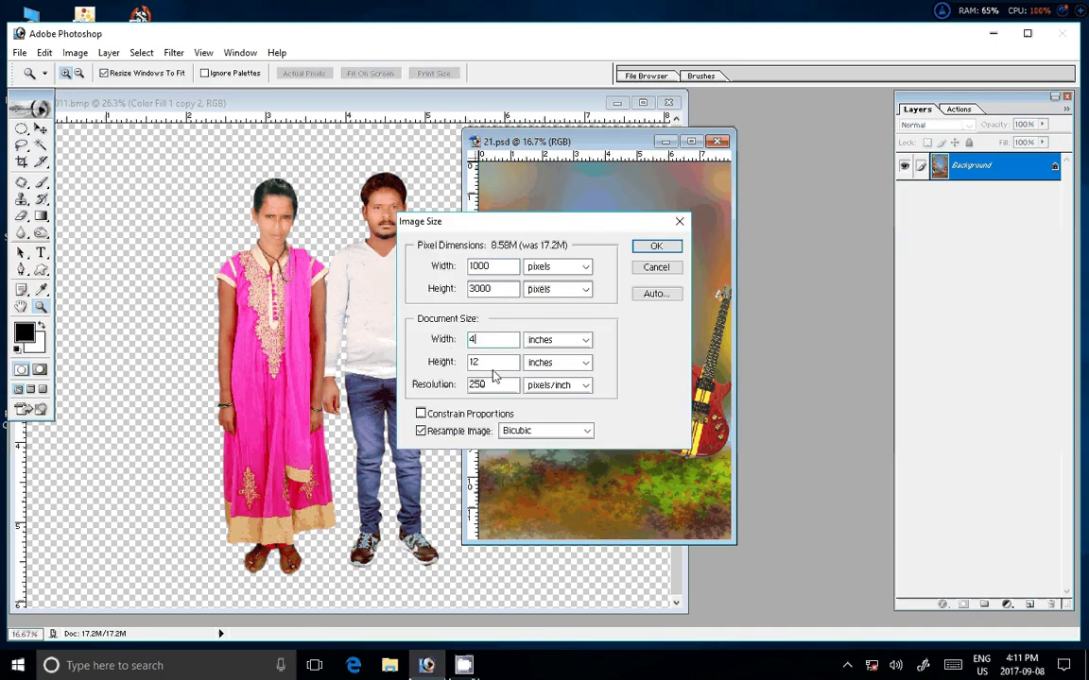
key("Tab")
type("6")
key("Tab")
type("3")
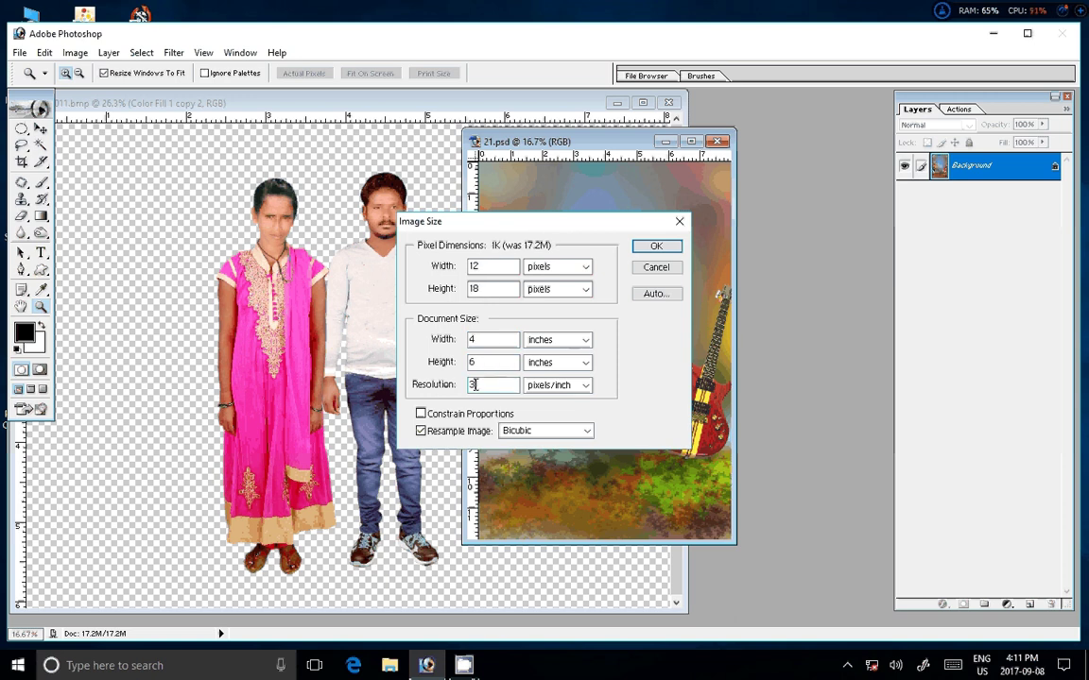
type("00")
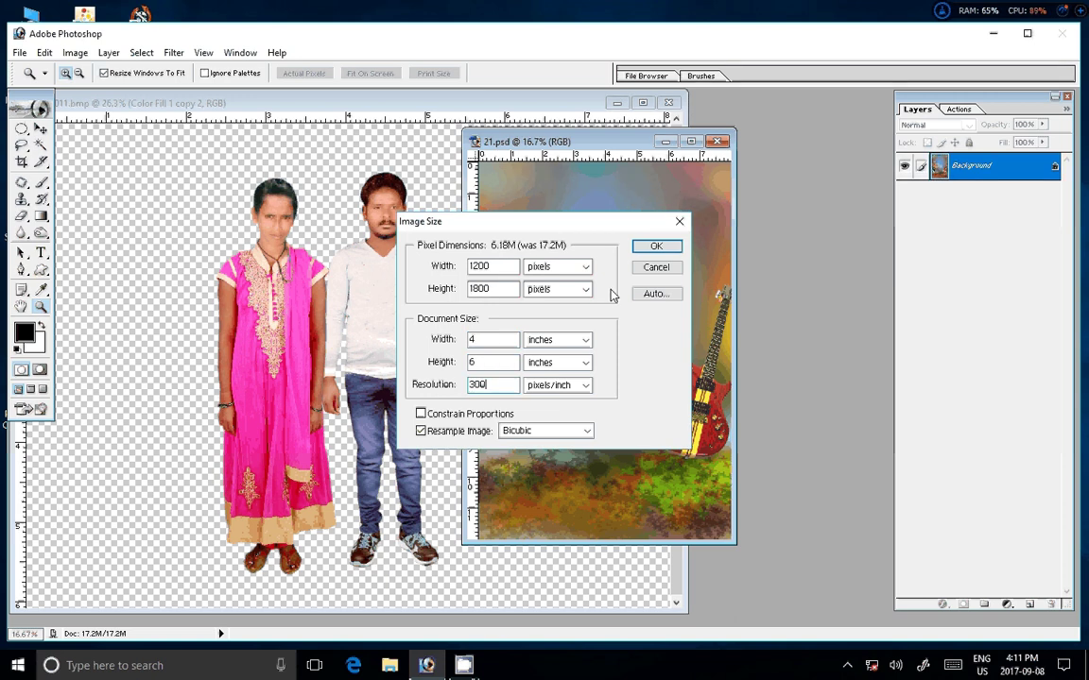
left_click(643, 246)
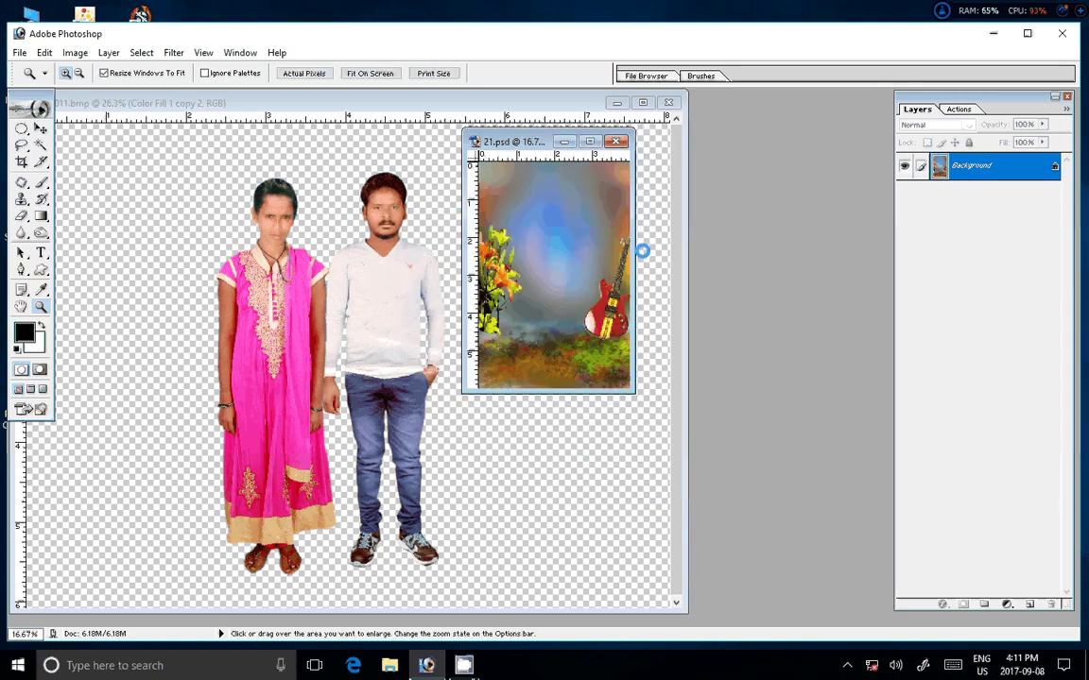
Drag the couple onto the fitted 21.psd, scale them to 74%, and shift them up and right
right_click(547, 289)
left_click(588, 297)
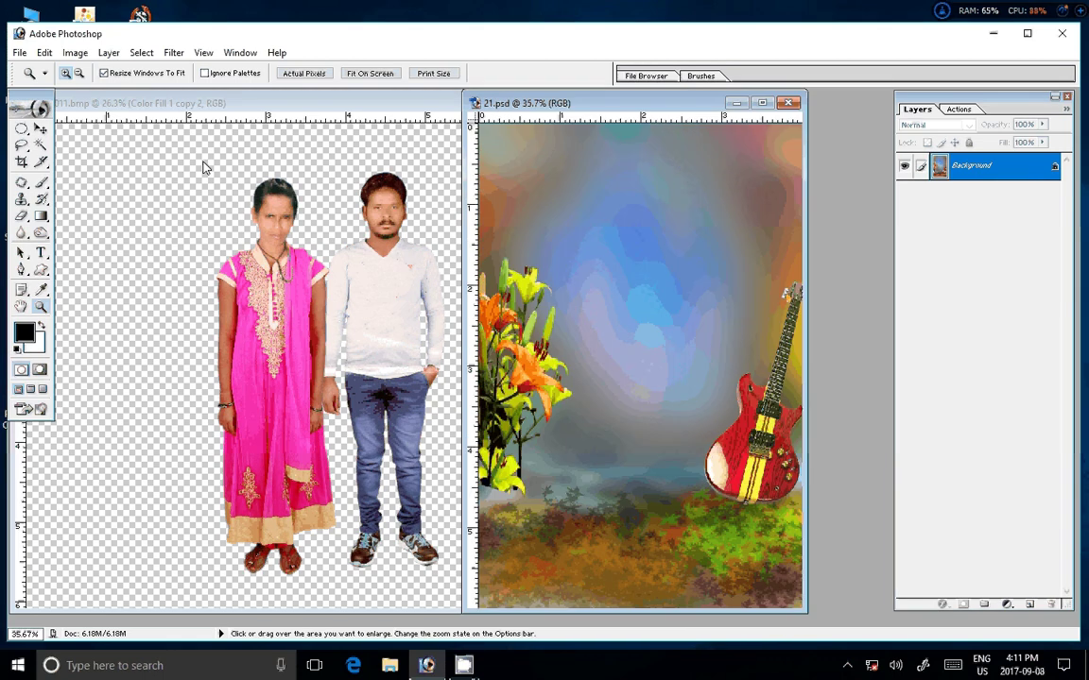
left_click(202, 167)
key("v")
mouse_move(363, 288)
left_mouse_down()
mouse_move(695, 286)
mouse_move(803, 174)
left_mouse_up()
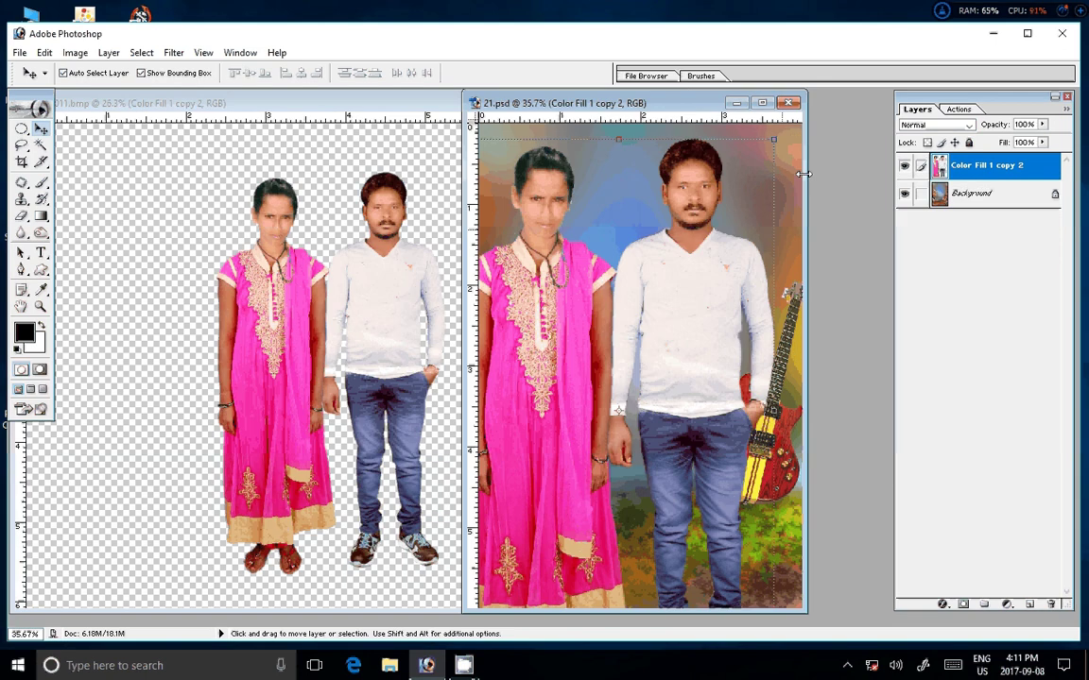
left_click(802, 174)
left_click_drag(762, 167, 746, 217)
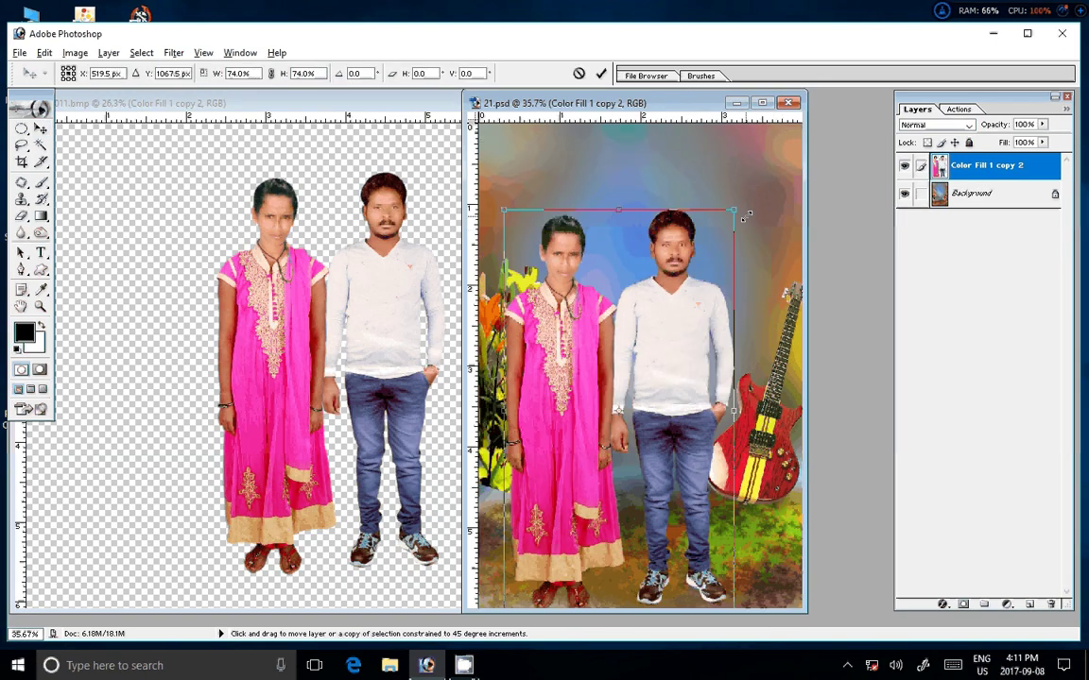
double_click(672, 342)
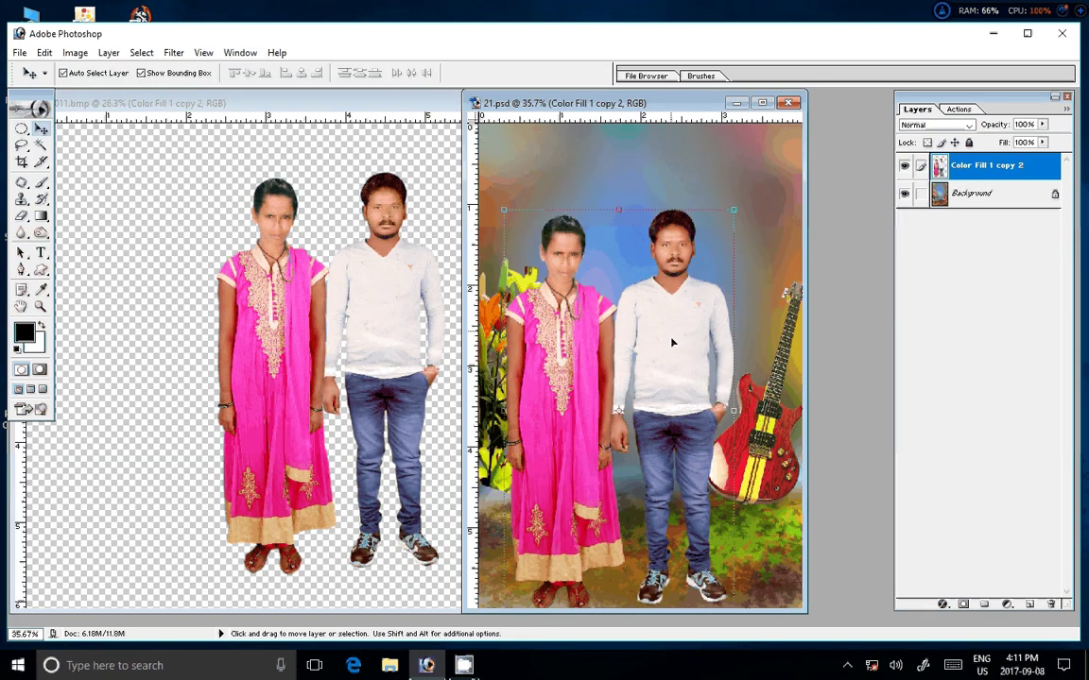
left_click_drag(672, 342, 692, 314)
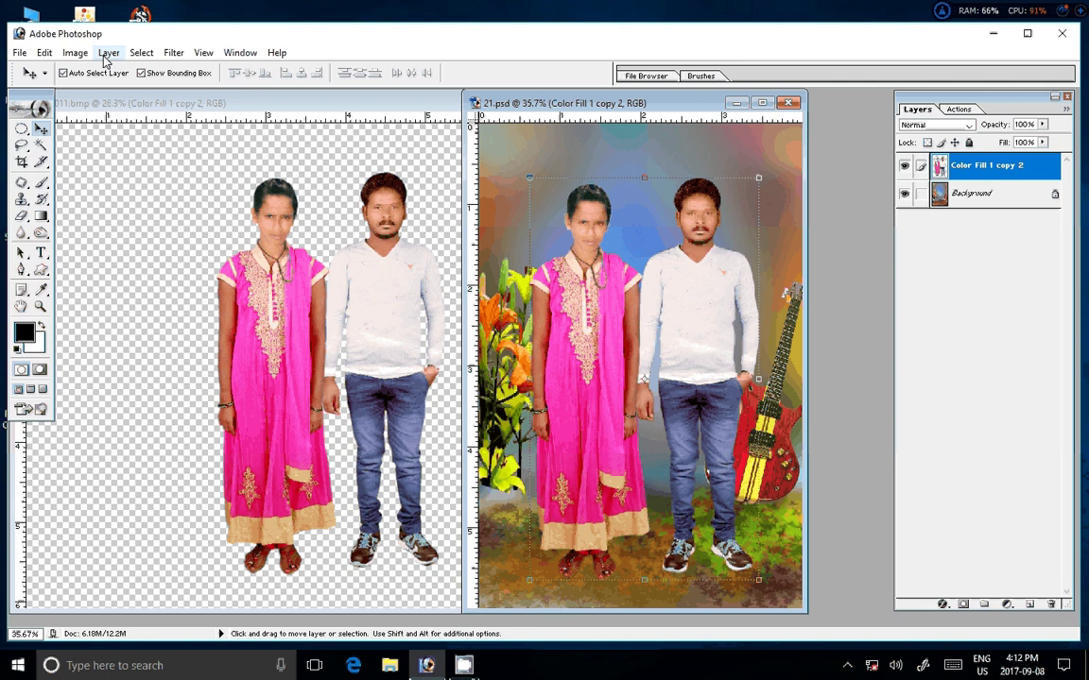
Flatten the composite and start a Save As on drive E with JPEG format
key("ctrl+e")
key("ctrl+shift+s")
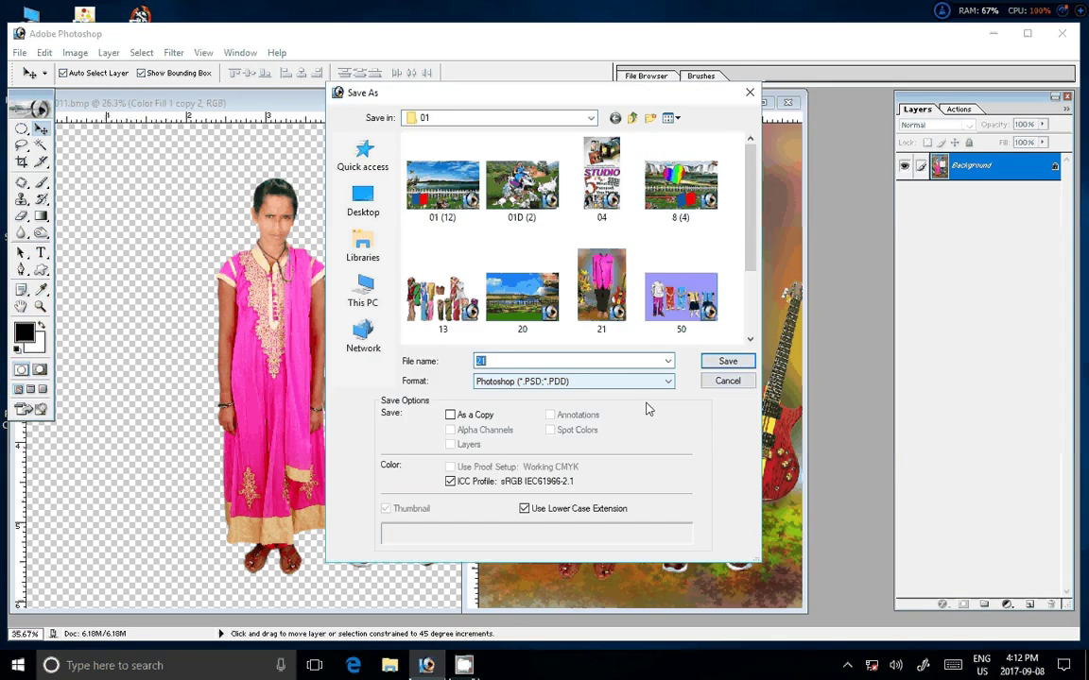
left_click(363, 291)
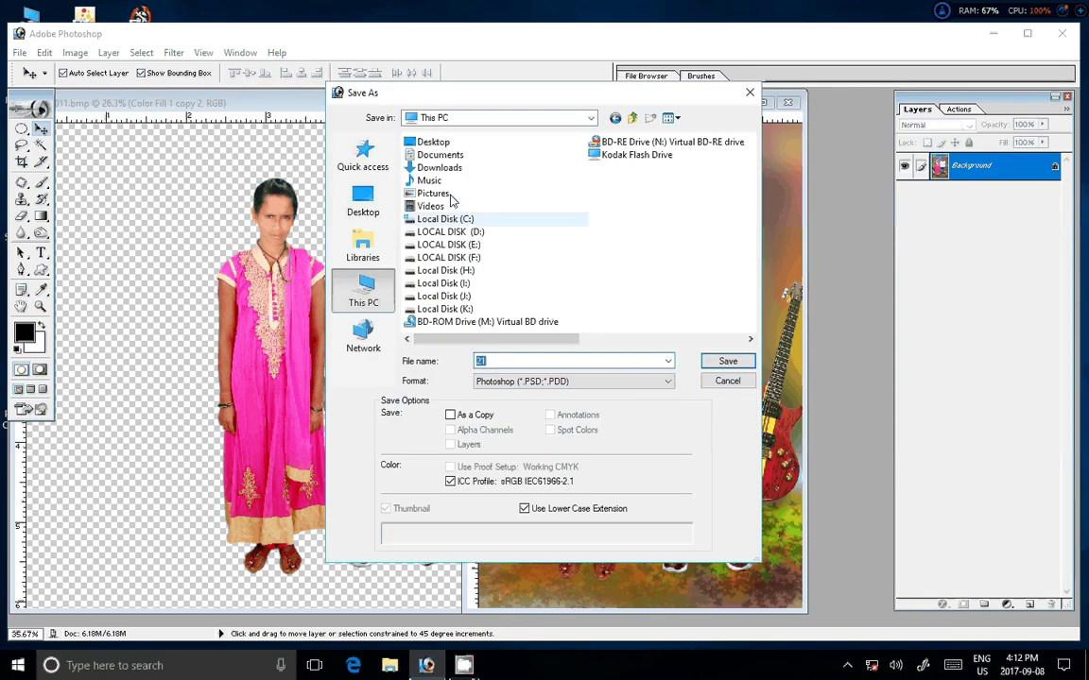
left_click(476, 247)
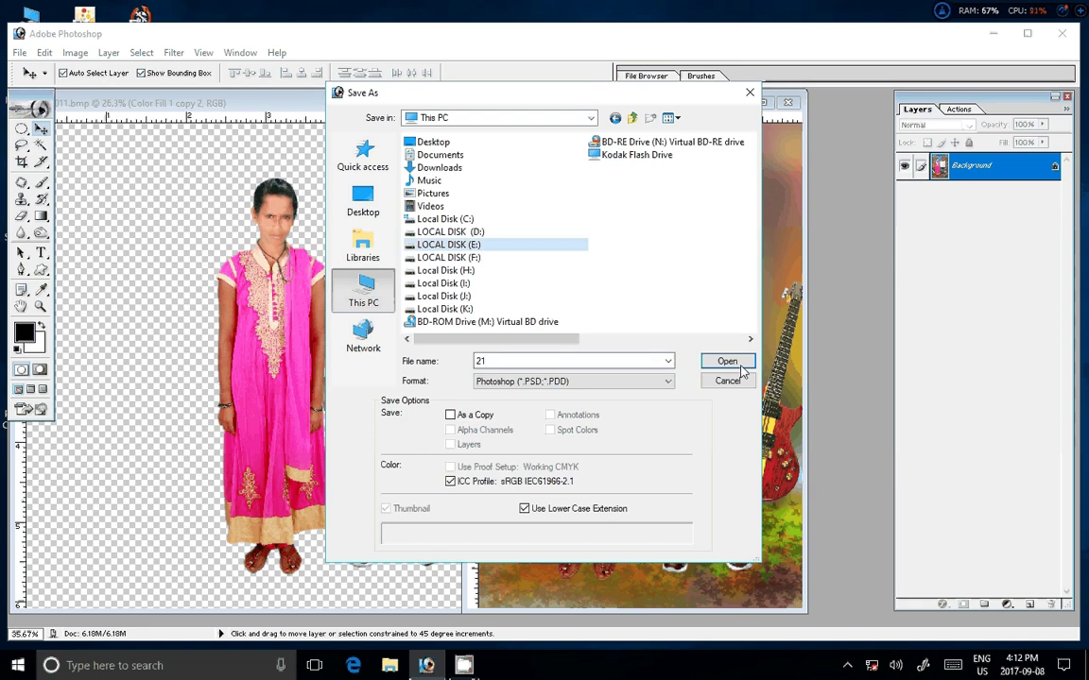
left_click(742, 370)
left_click(584, 380)
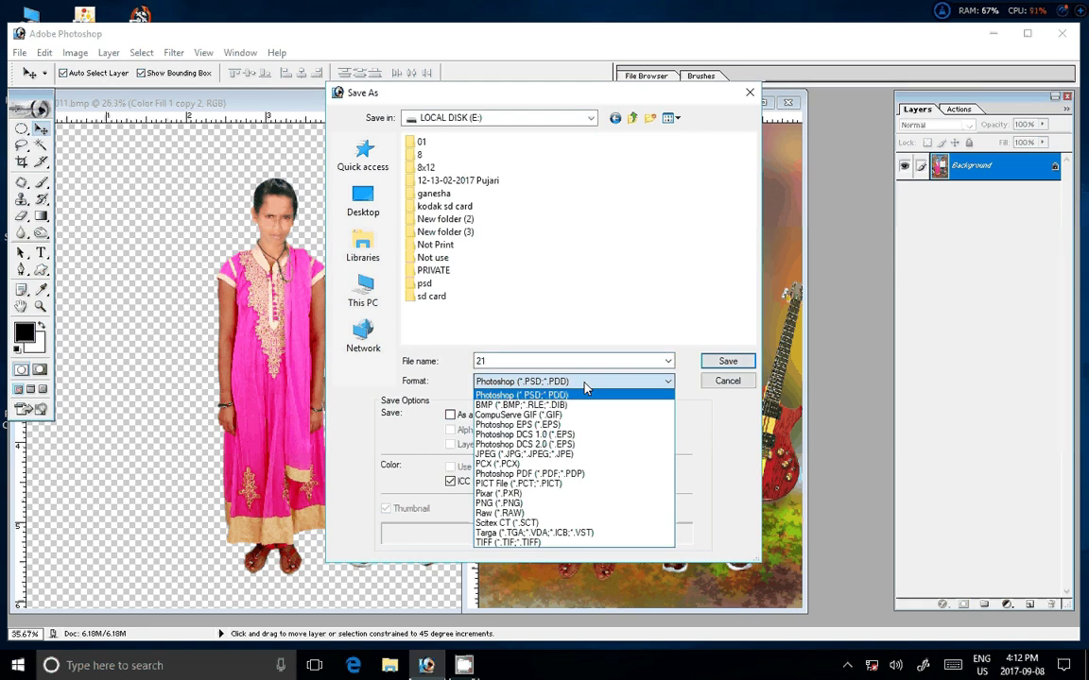
left_click(567, 452)
Save it as 2-4x6=4.jpg in E:\01\9-8-2017, accepting the default JPEG options
left_click(421, 144)
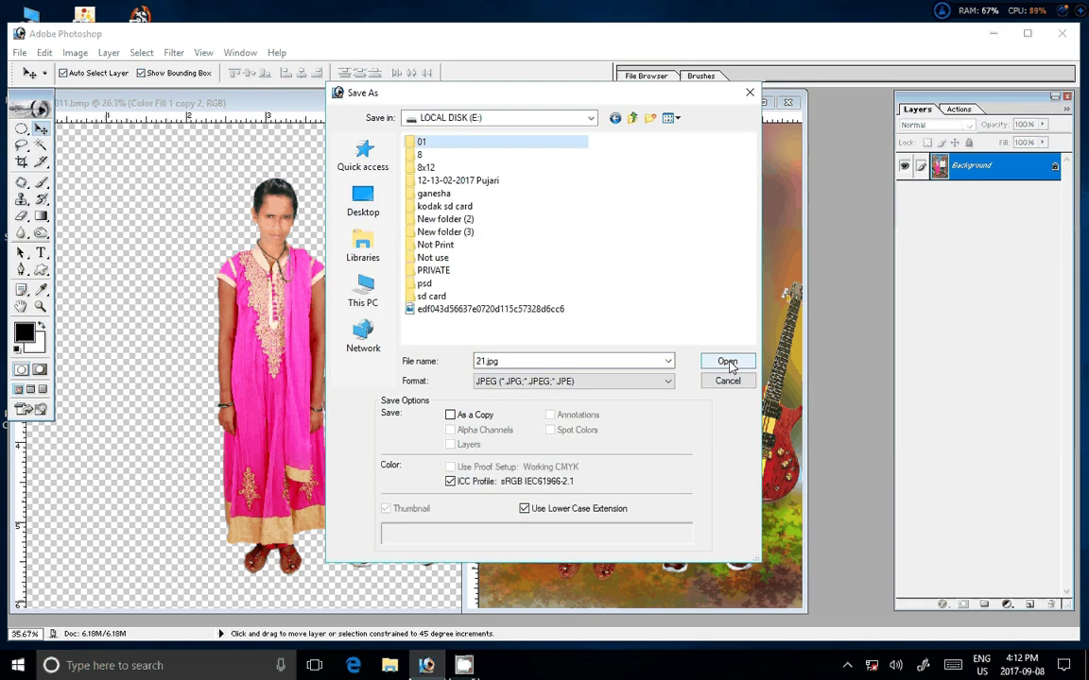
double_click(422, 144)
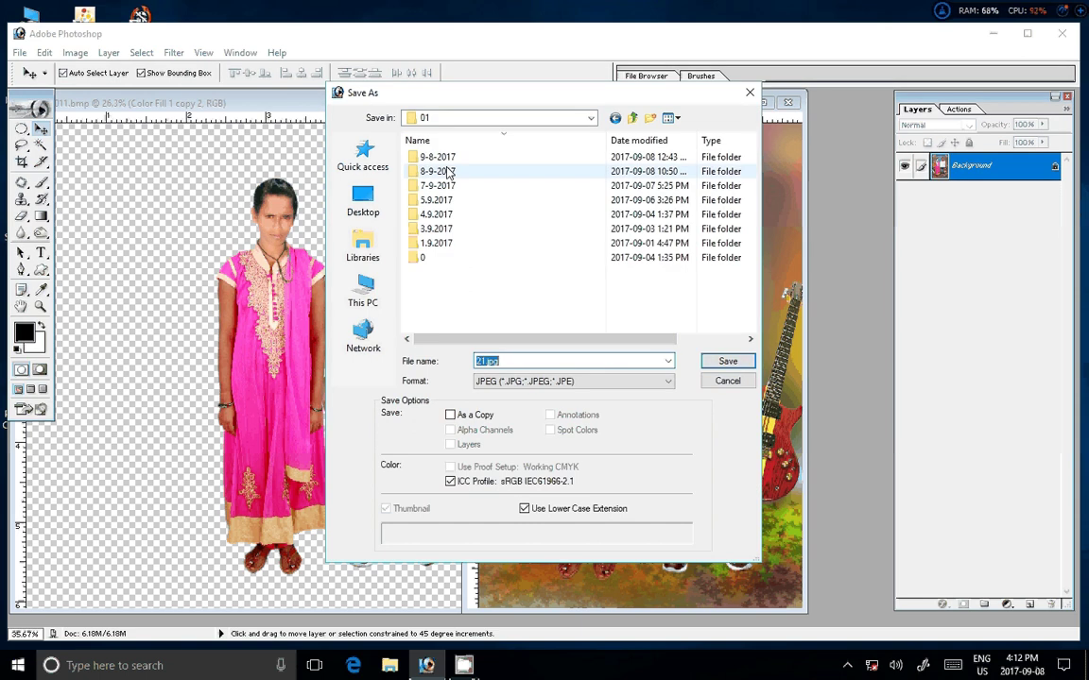
key("shift+Tab")
key("Return")
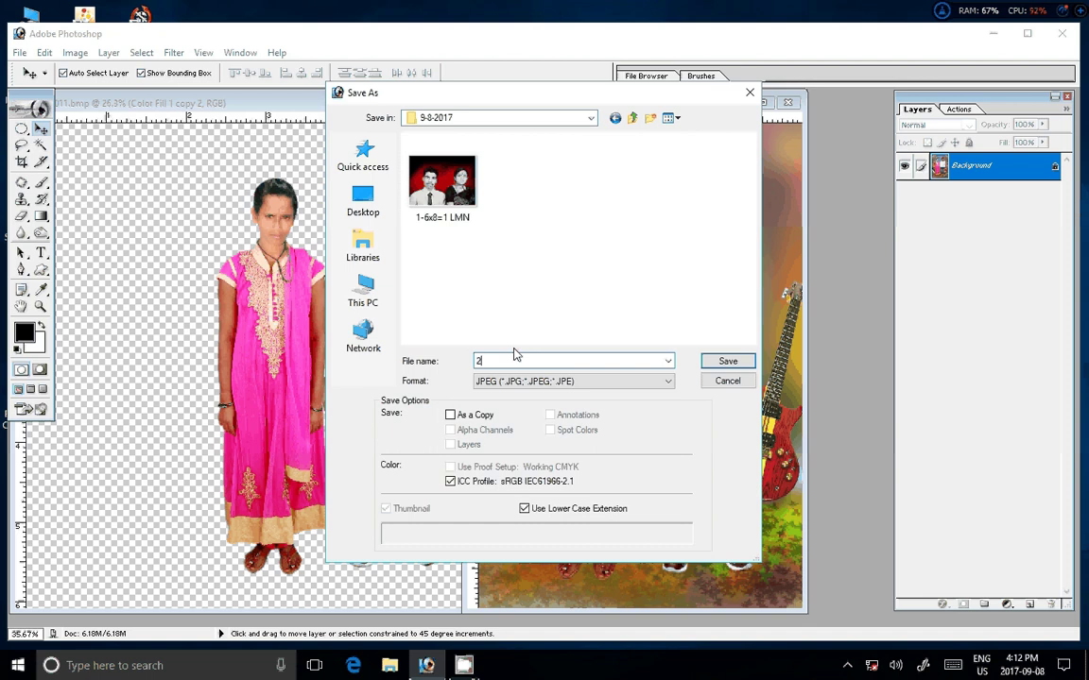
type("-4x6=")
type("4")
key("Return")
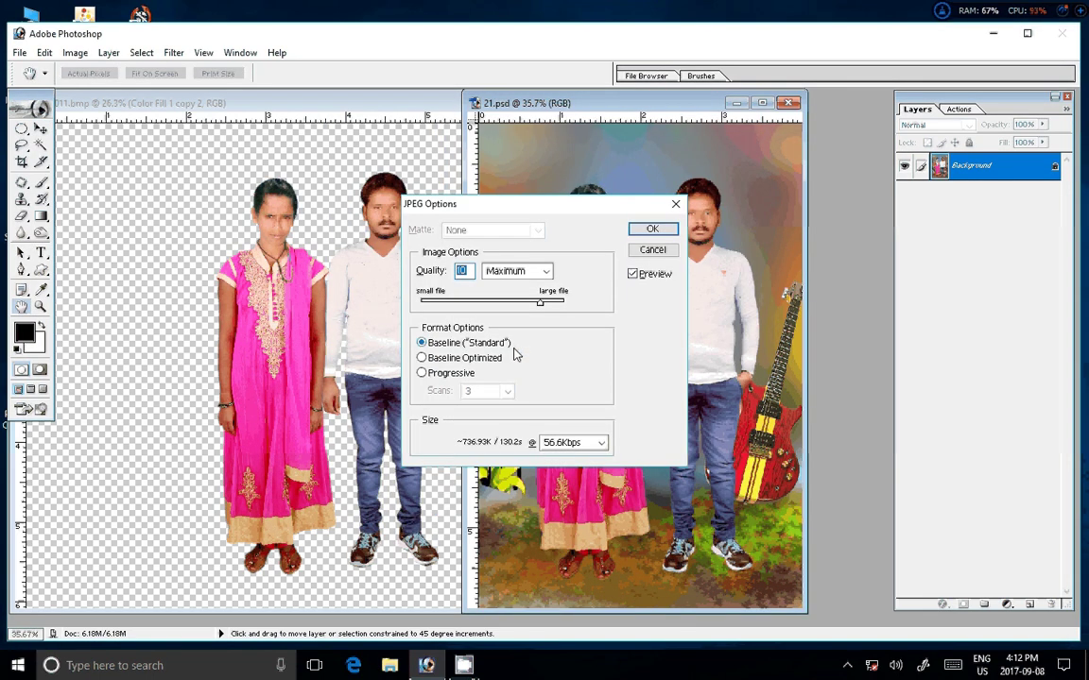
key("Return")
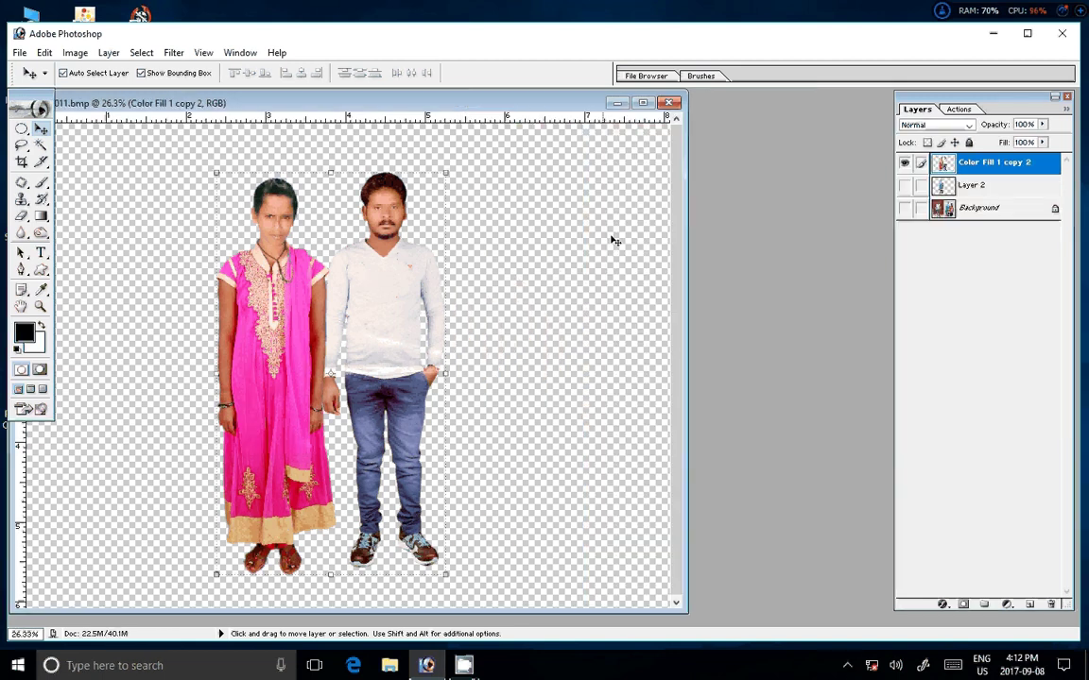
Minimize the 011.bmp couple document and open File Explorer on USB Drive (O:)
left_click(617, 103)
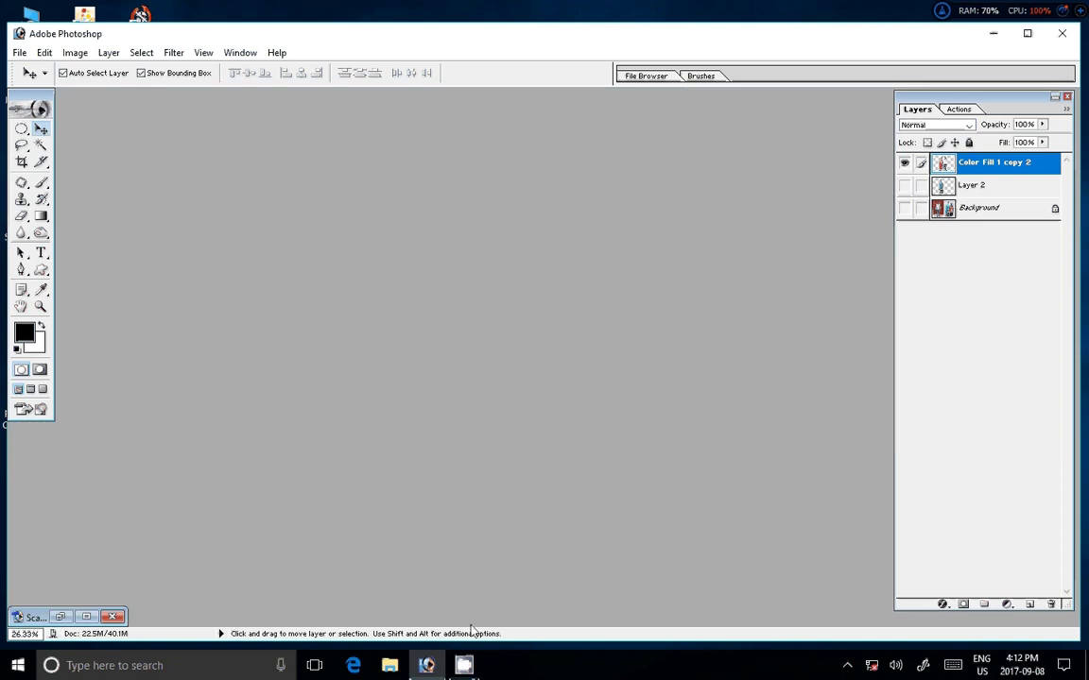
left_click(389, 665)
mouse_move(463, 665)
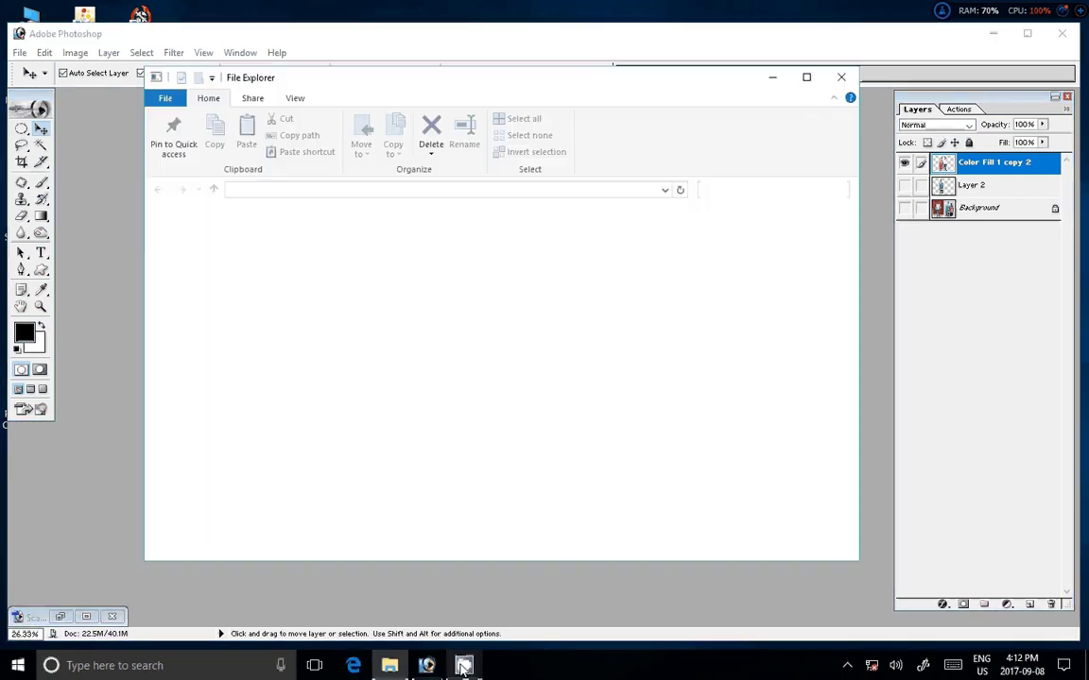